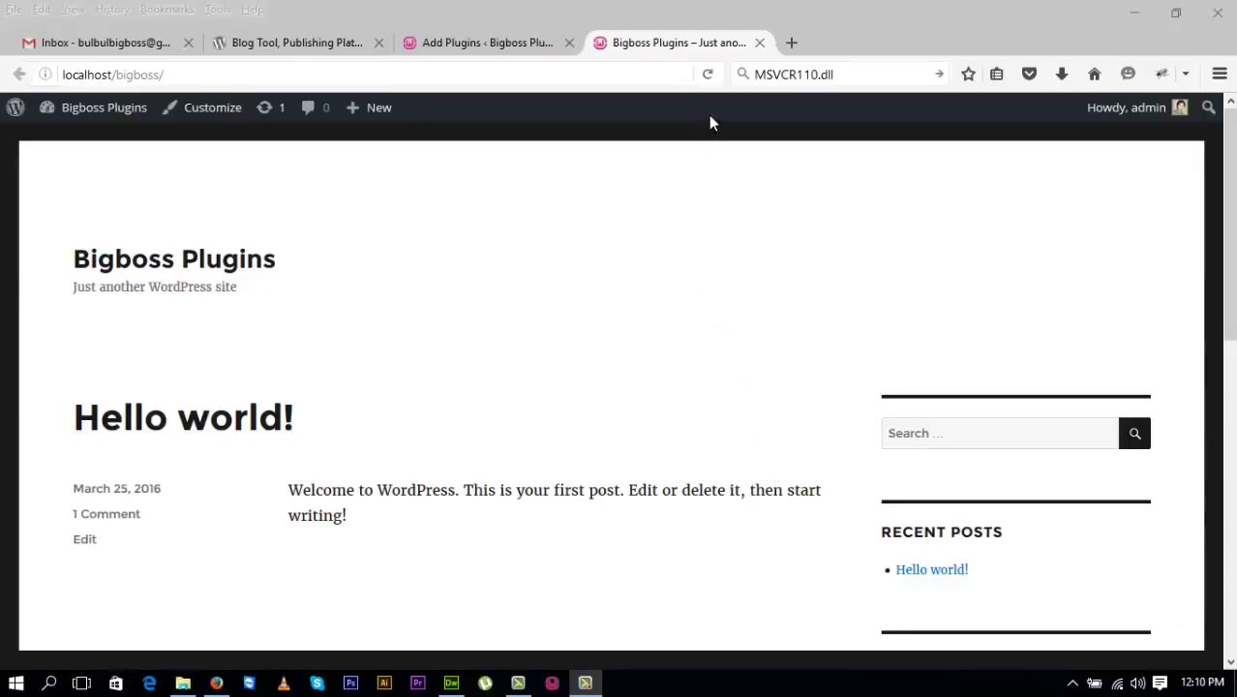
Reload the localhost front page showing the Bigboss Plugins site and its 'Hello world!' post
{"action": "left_click", "coordinate": [708, 76]}
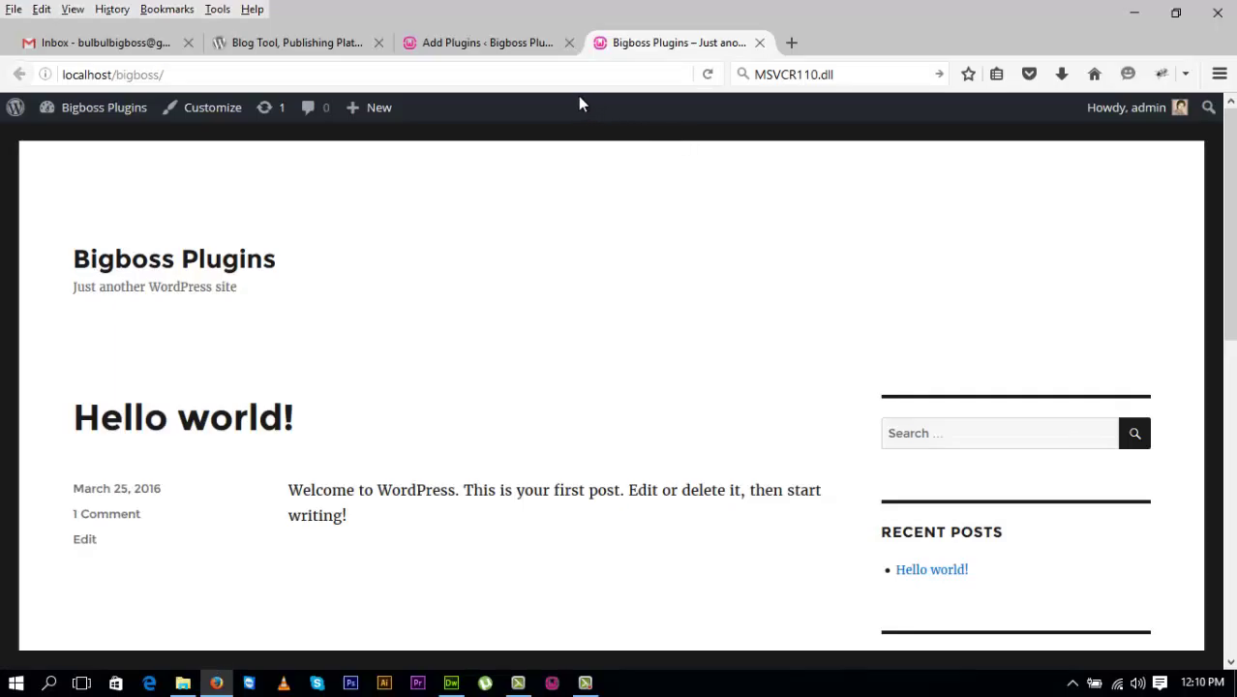
Search Plugins > Add New for 'bigboss slider' to find the Bigboss Slider plugin
{"action": "left_click", "coordinate": [505, 48]}
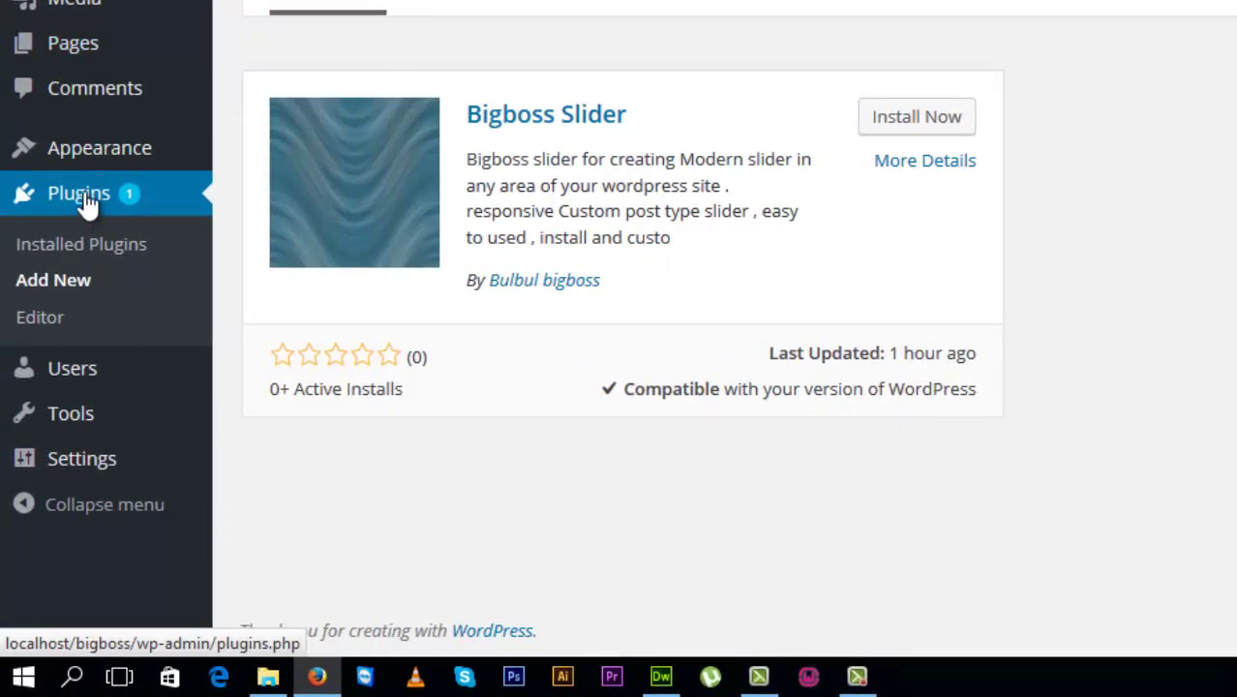
{"action": "left_click", "coordinate": [283, 87]}
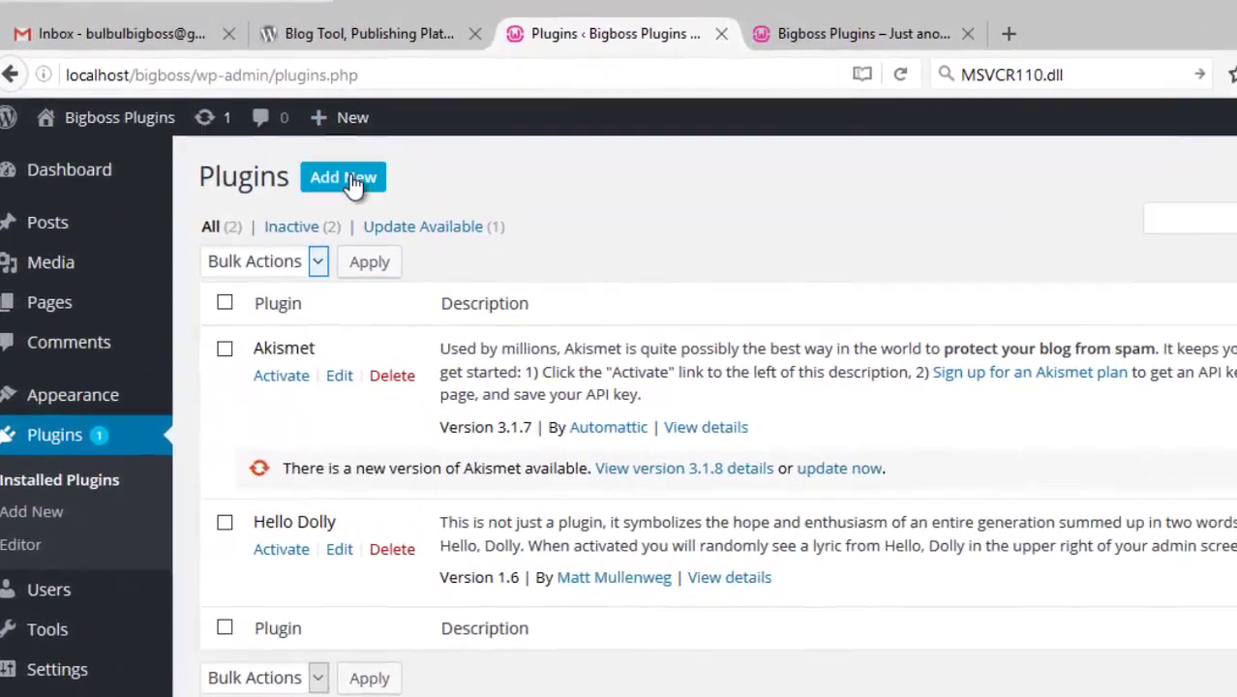
{"action": "left_click", "coordinate": [353, 184]}
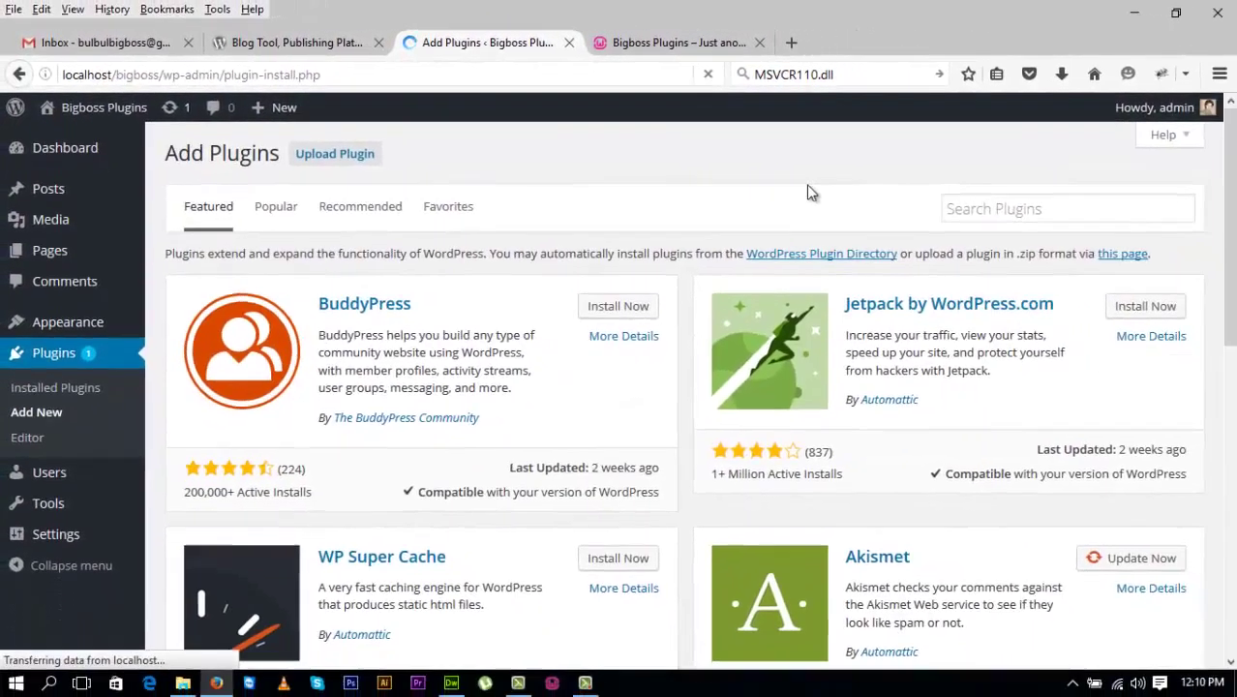
{"action": "left_click", "coordinate": [941, 213]}
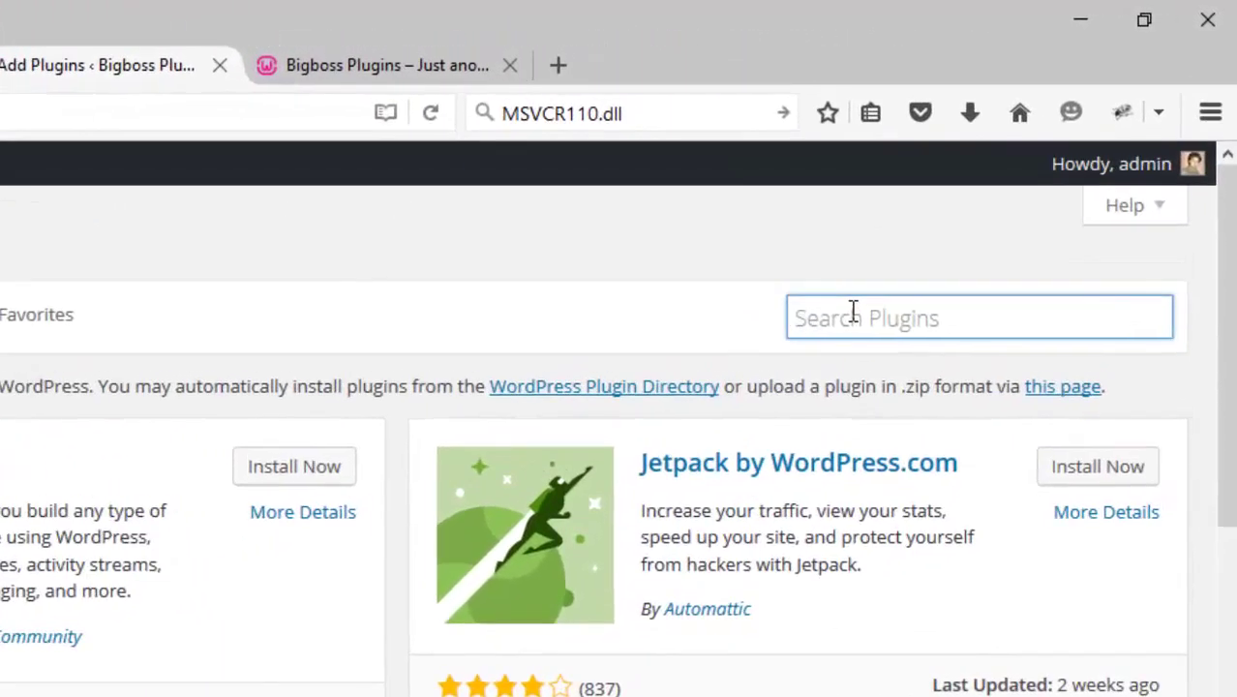
{"action": "type", "text": "bigb"}
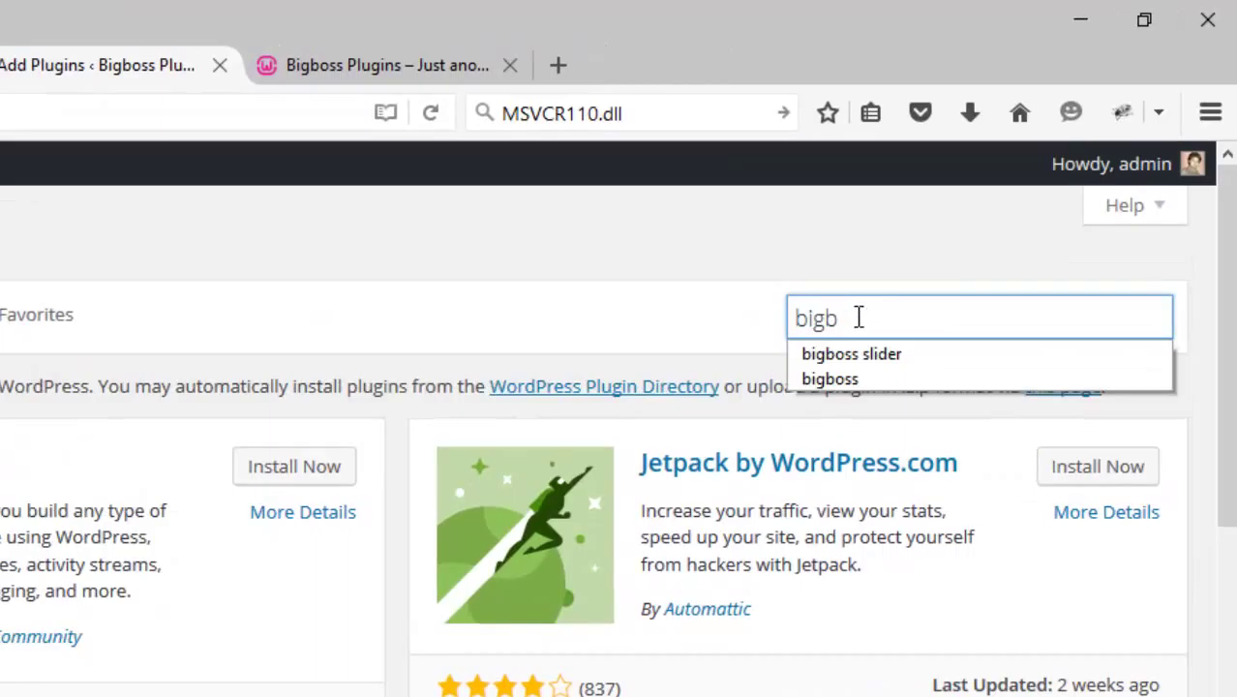
{"action": "type", "text": "os"}
{"action": "type", "text": "s slide"}
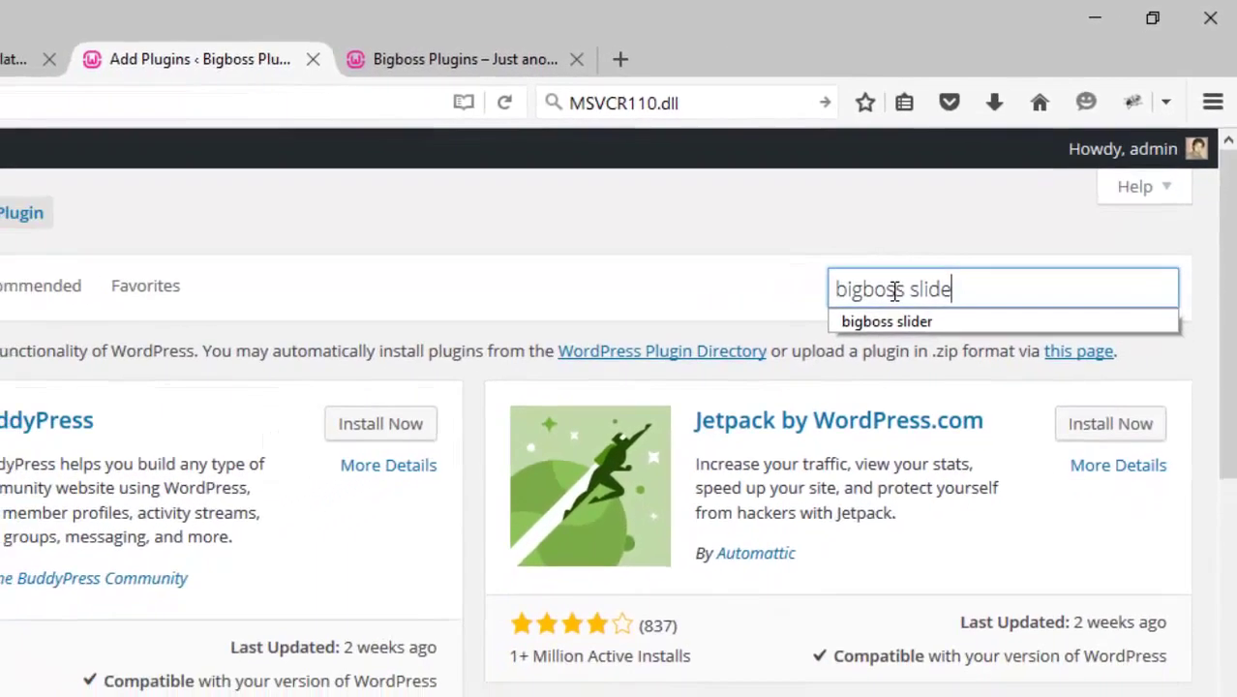
{"action": "type", "text": "r"}
{"action": "key", "text": "Return"}
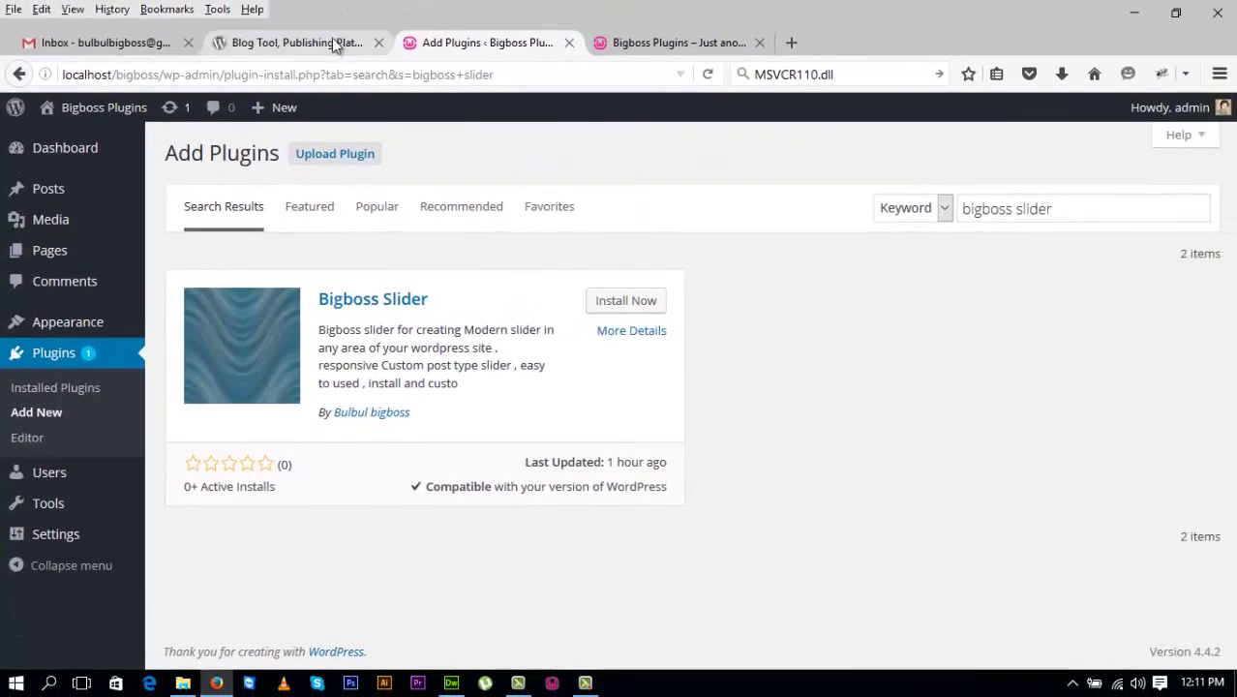
Search the WordPress.org Plugin Directory for 'bigboss slider' and open the Bigboss Slider 1.0 page
{"action": "left_click", "coordinate": [331, 43]}
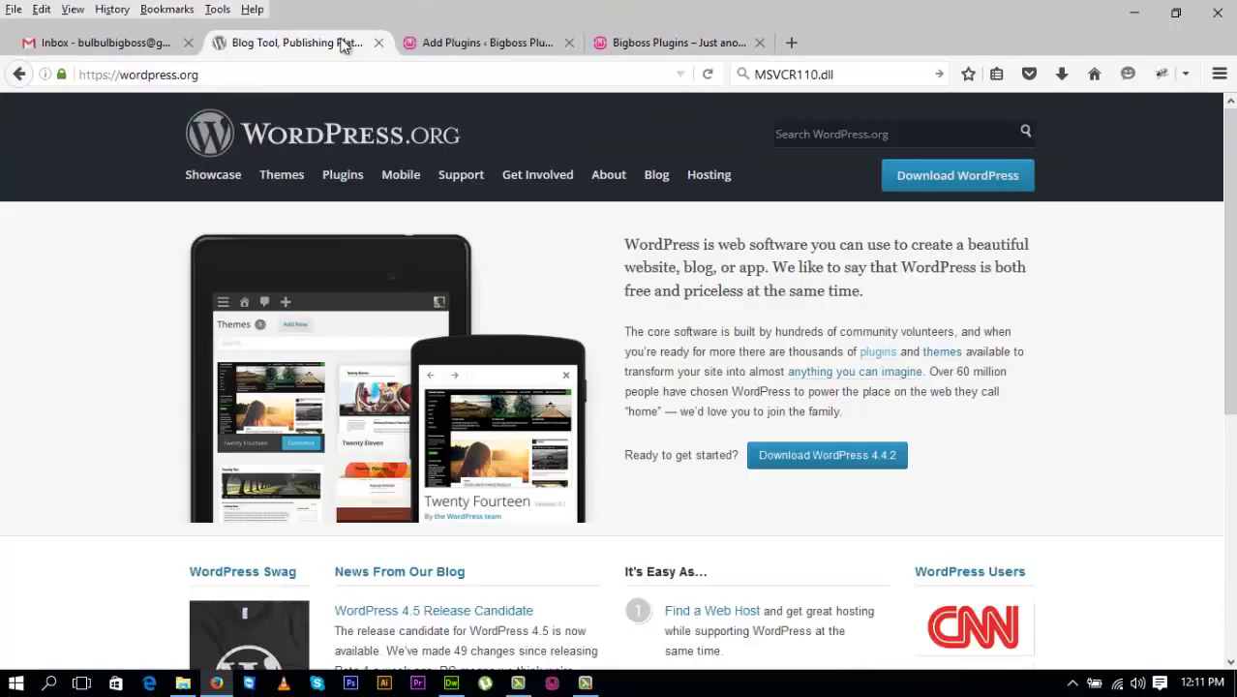
{"action": "left_click", "coordinate": [352, 182]}
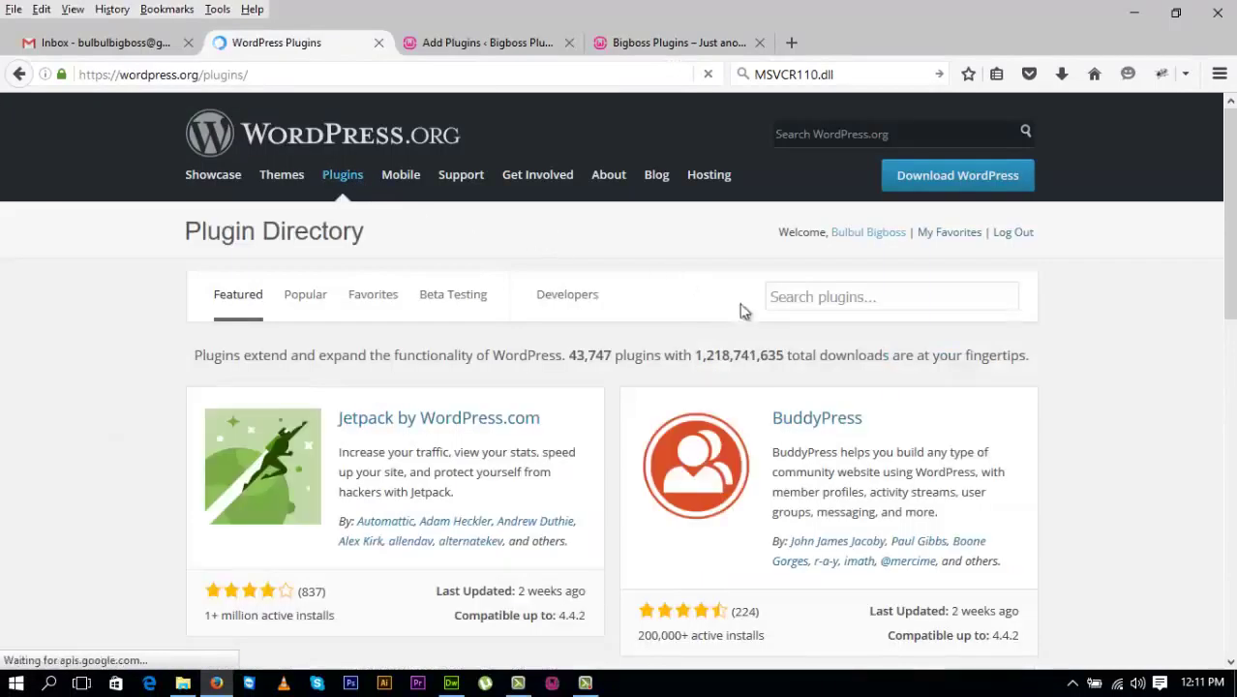
{"action": "left_click", "coordinate": [822, 295]}
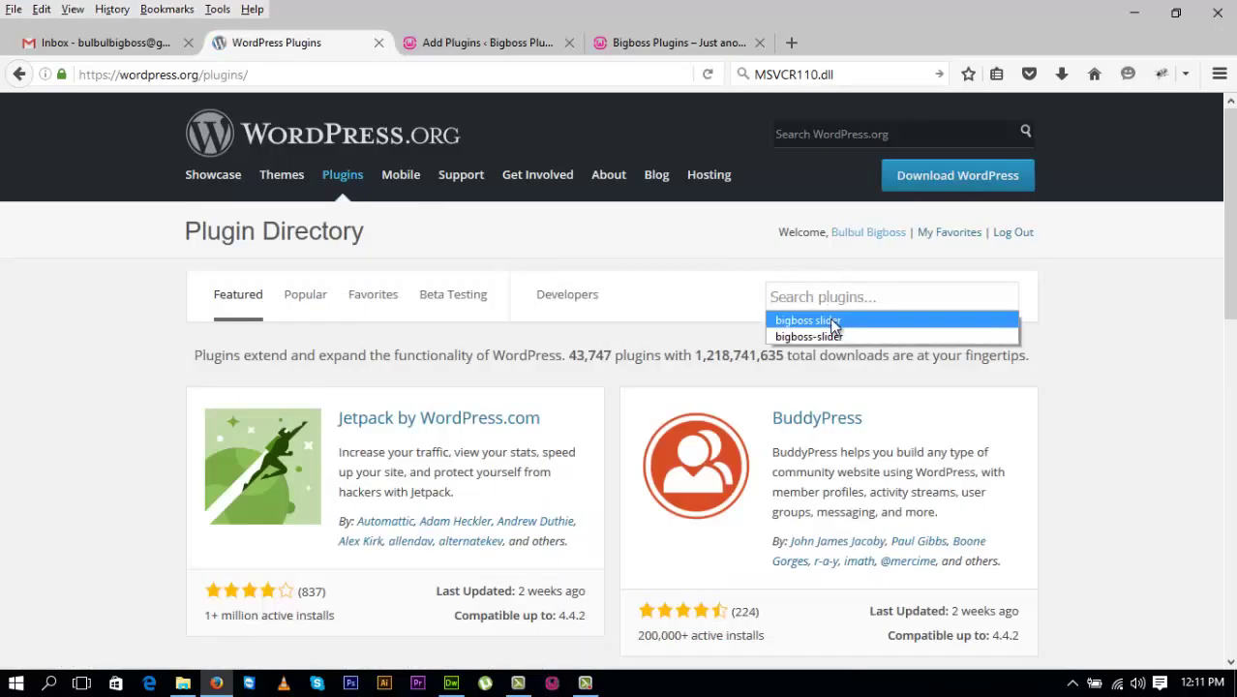
{"action": "left_click", "coordinate": [818, 319]}
{"action": "key", "text": "Return"}
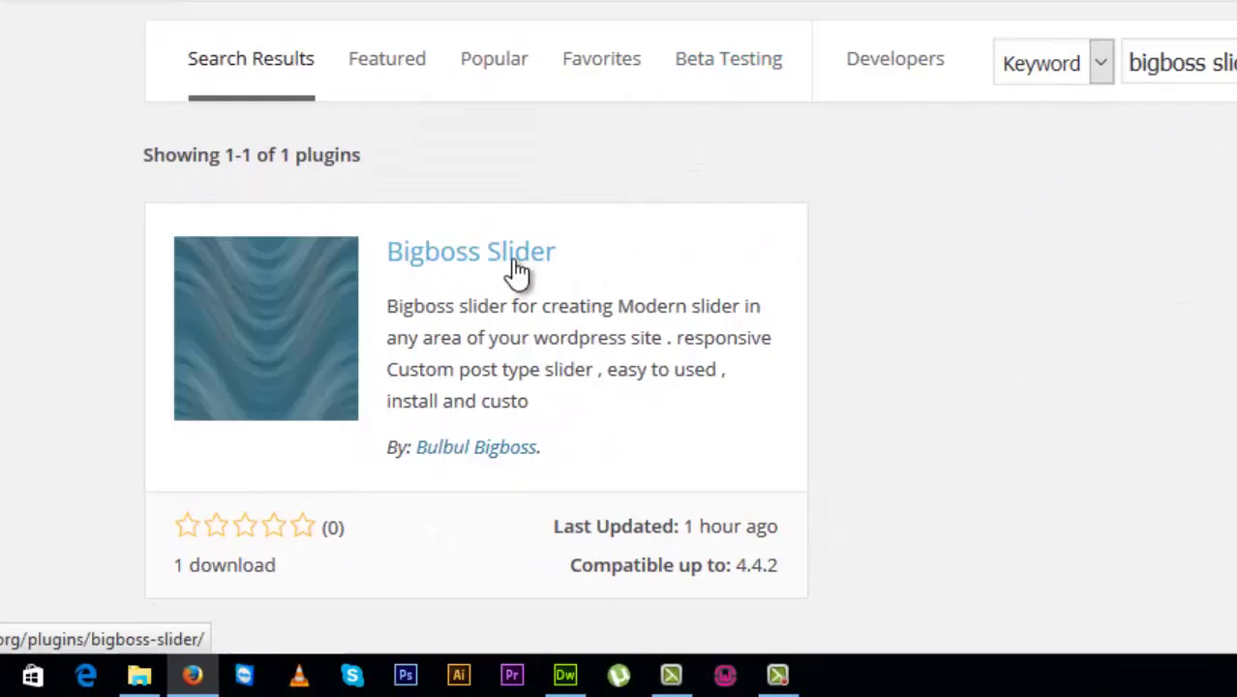
{"action": "left_click", "coordinate": [484, 324]}
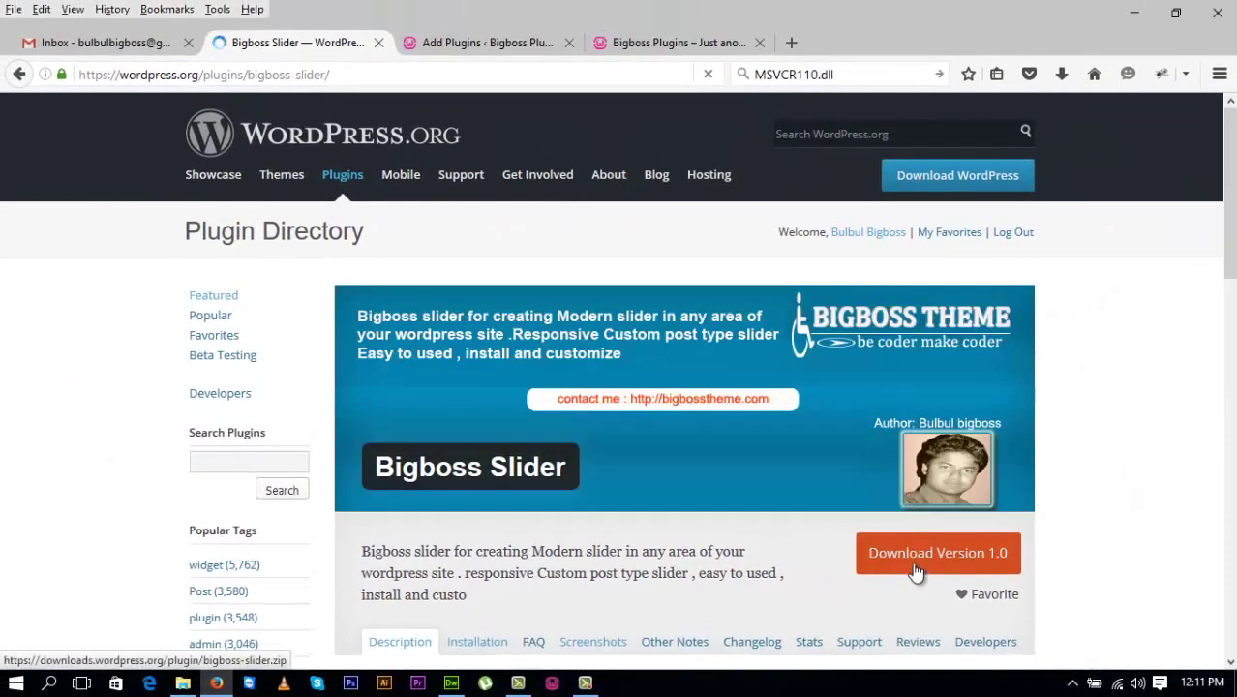
{"action": "left_click", "coordinate": [516, 43]}
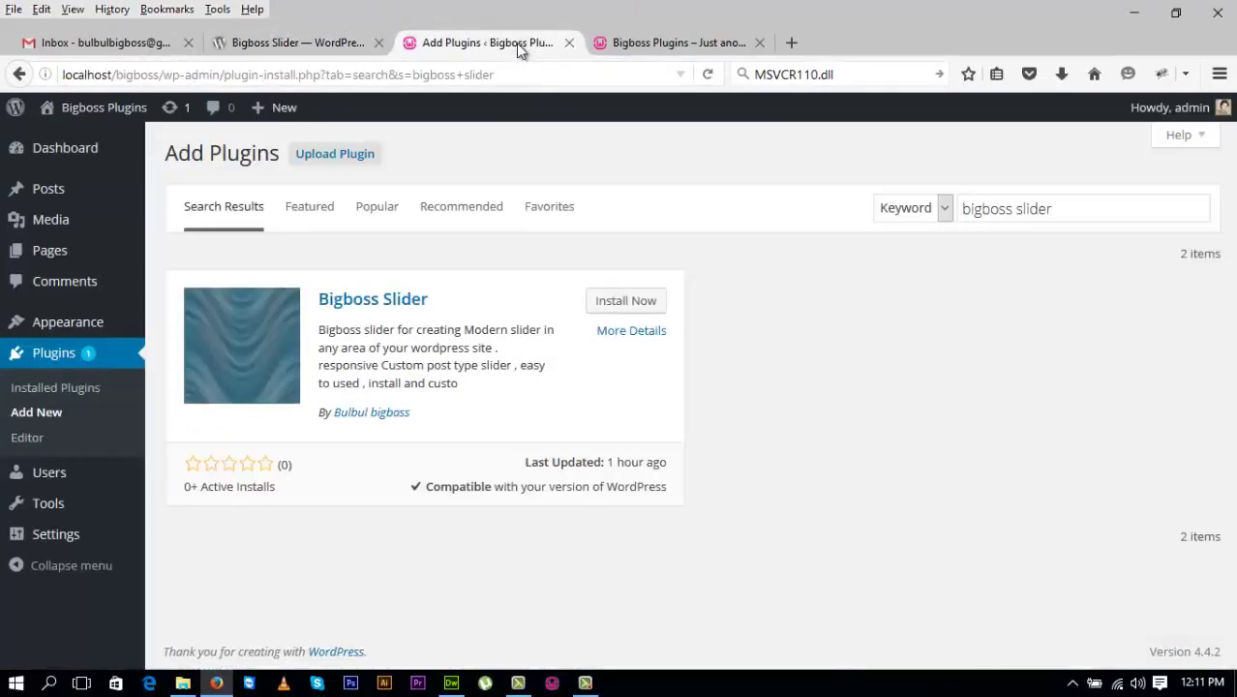
Install Bigboss Slider 1.0 from the search results and activate it
{"action": "left_click", "coordinate": [608, 302]}
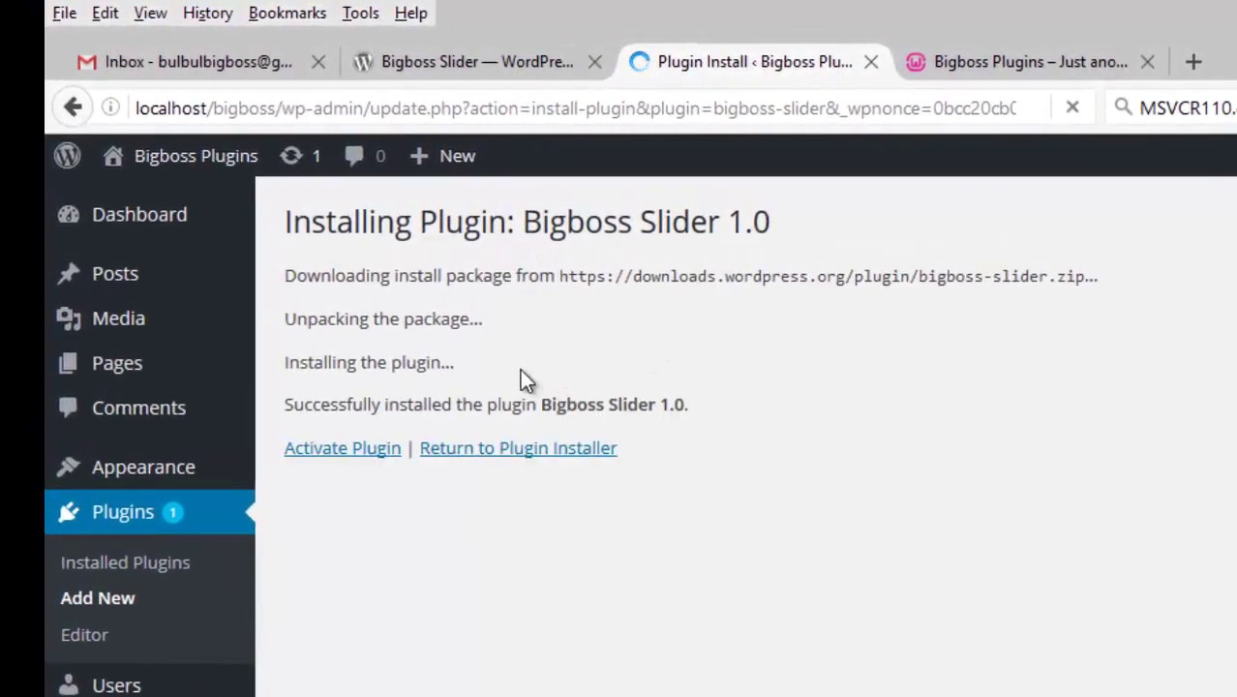
{"action": "left_click", "coordinate": [355, 449]}
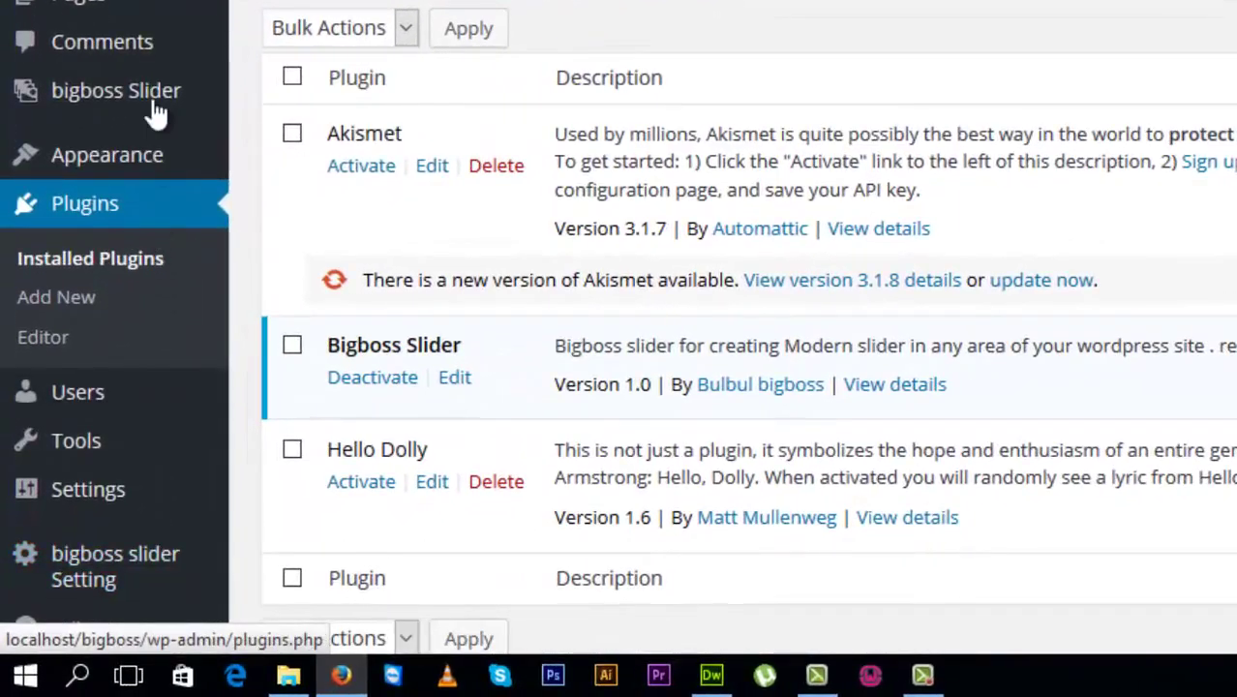
{"action": "mouse_move", "coordinate": [116, 91]}
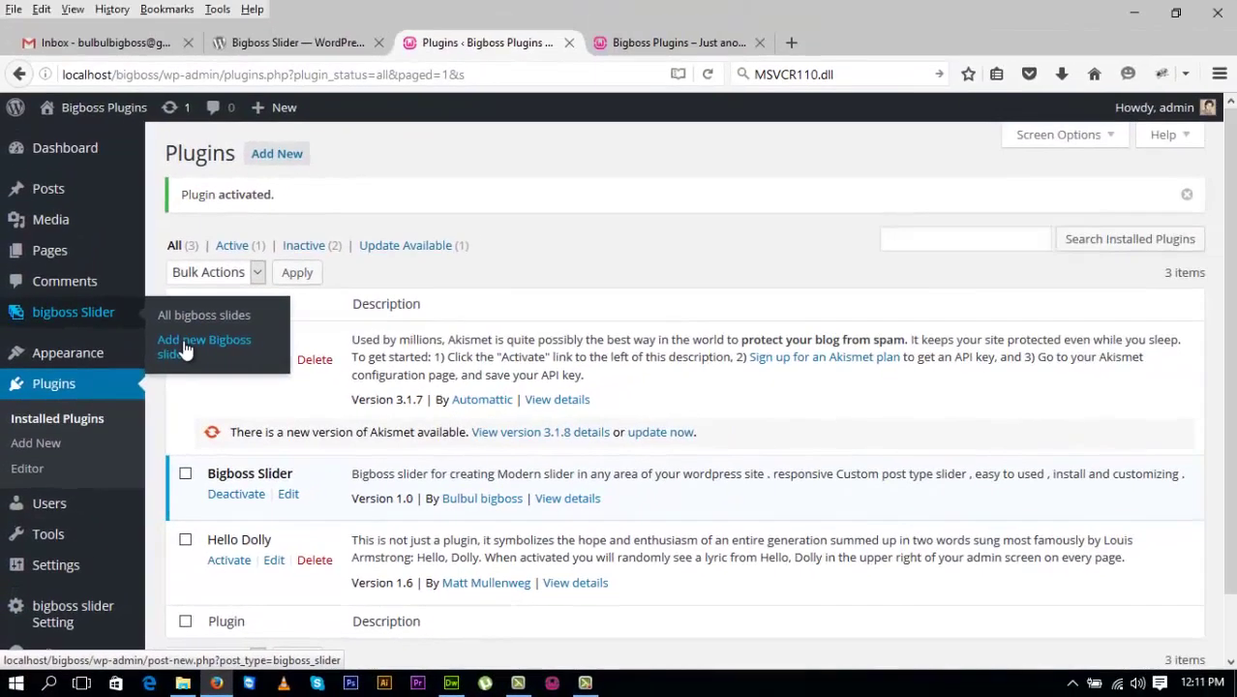
Add a Bigboss slide titled 'Welcome to Bigboss slider' with body text about being easy to use anywhere
{"action": "left_click", "coordinate": [185, 350]}
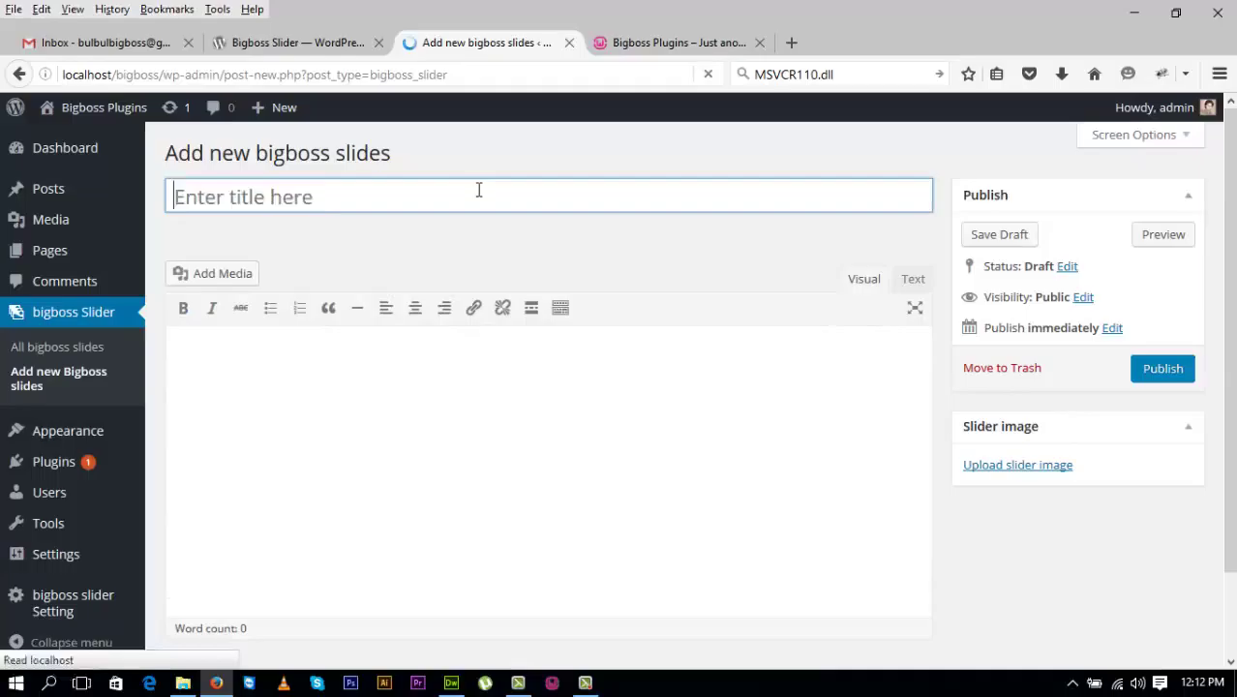
{"action": "type", "text": "Welc"}
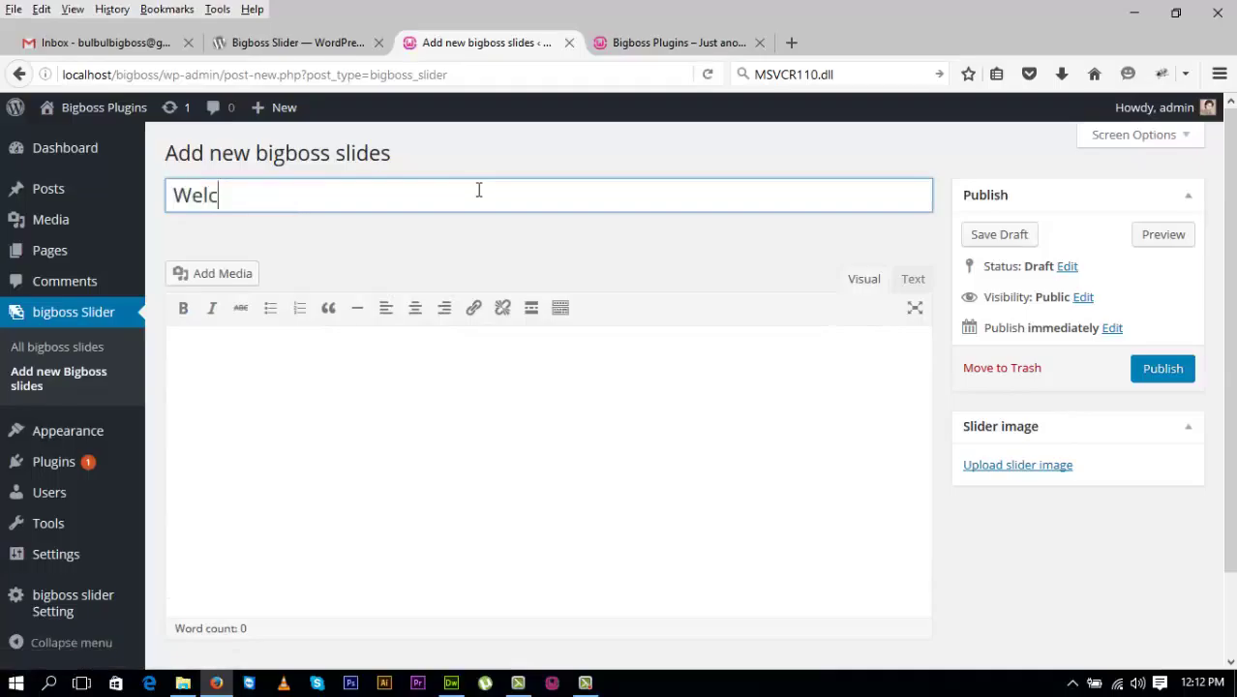
{"action": "type", "text": "ome to "}
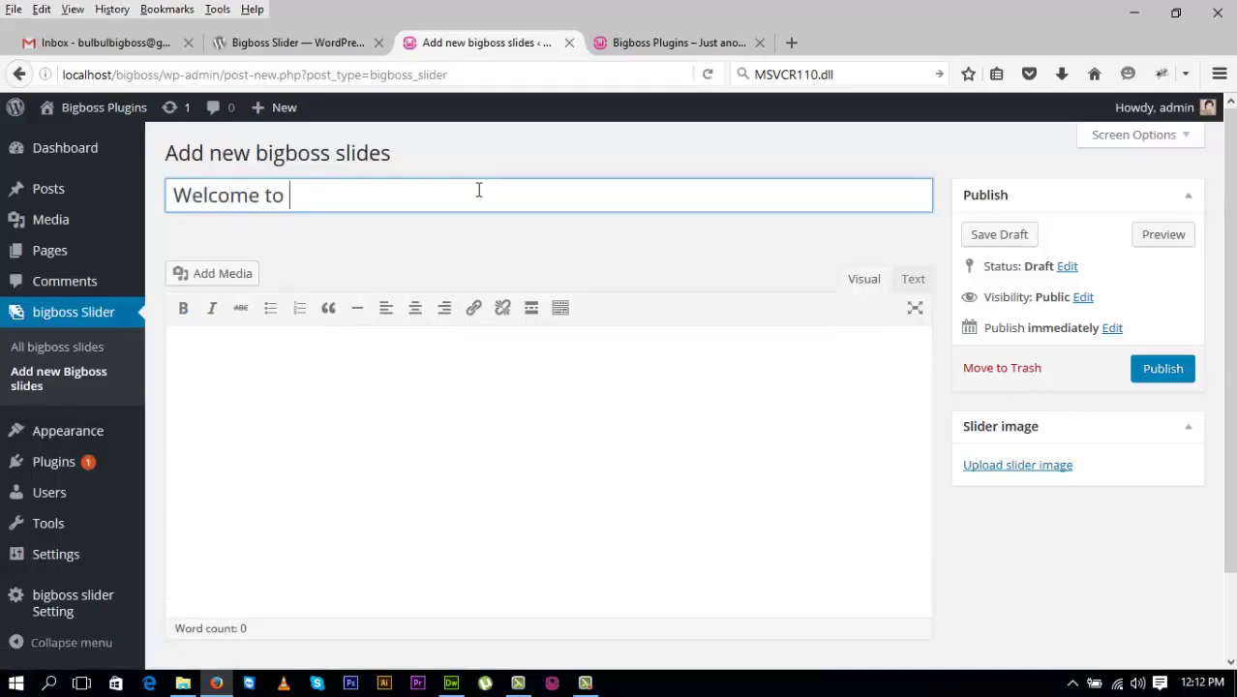
{"action": "type", "text": "Bigbo"}
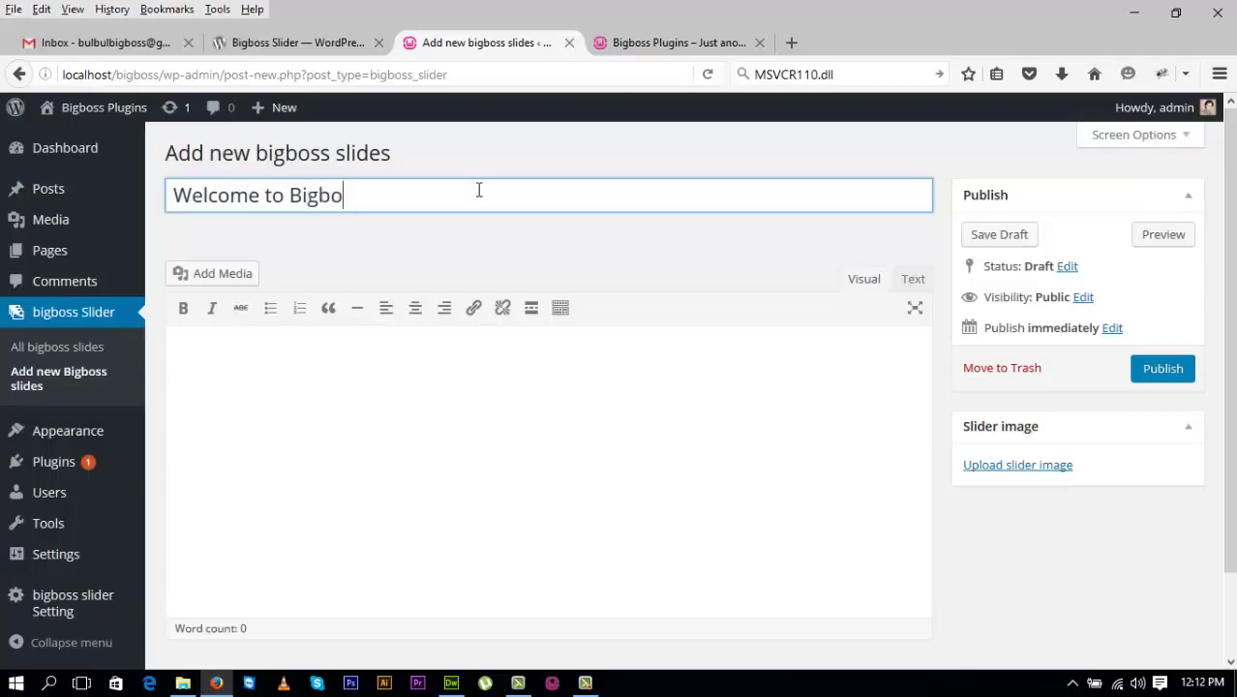
{"action": "type", "text": "ss slide"}
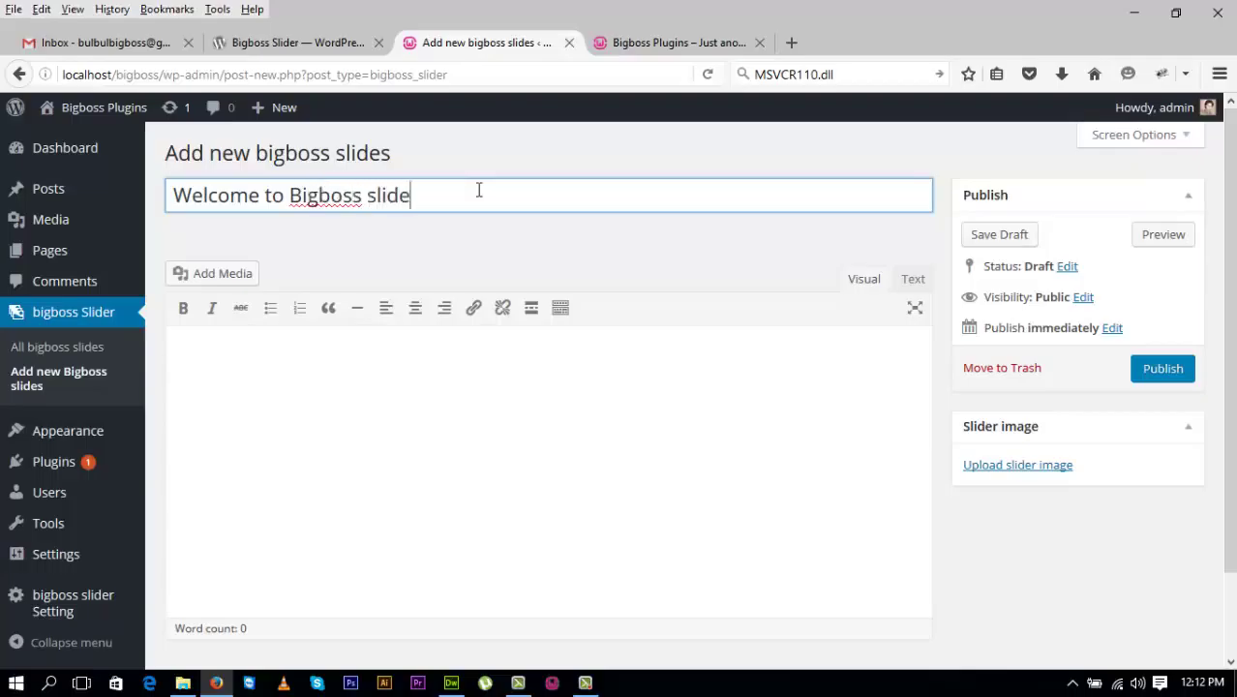
{"action": "type", "text": "r"}
{"action": "key", "text": "ctrl+a"}
{"action": "key", "text": "ctrl+c"}
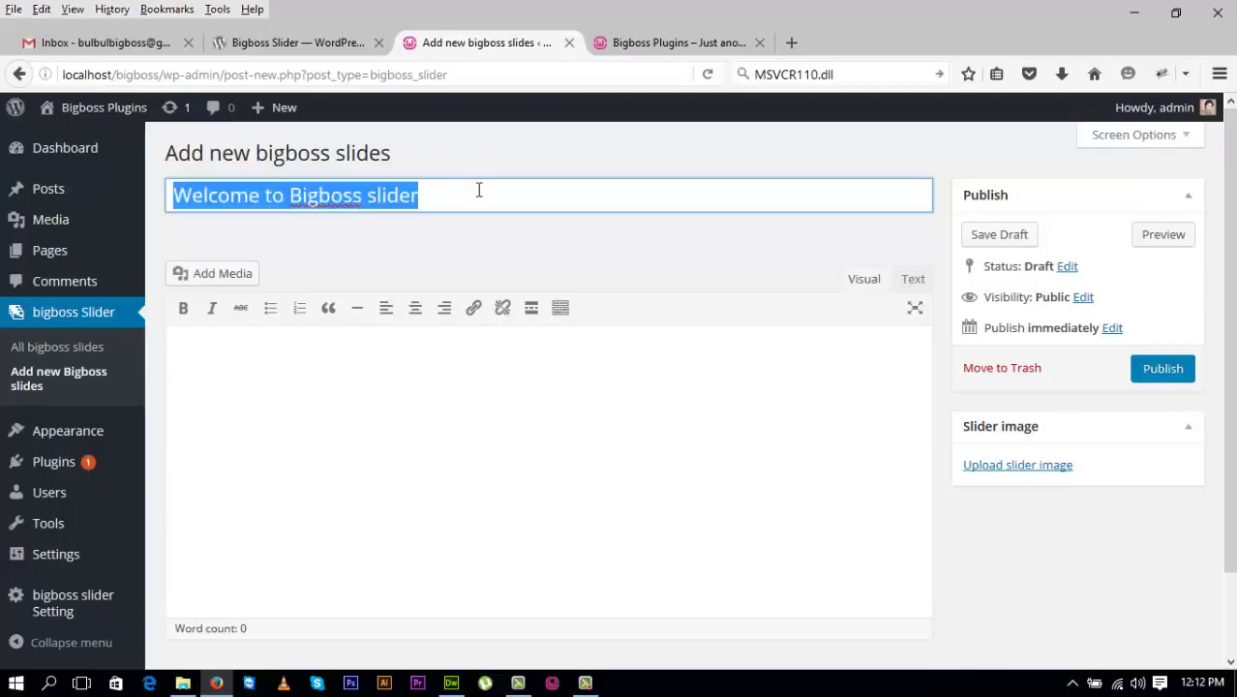
{"action": "left_click", "coordinate": [428, 372]}
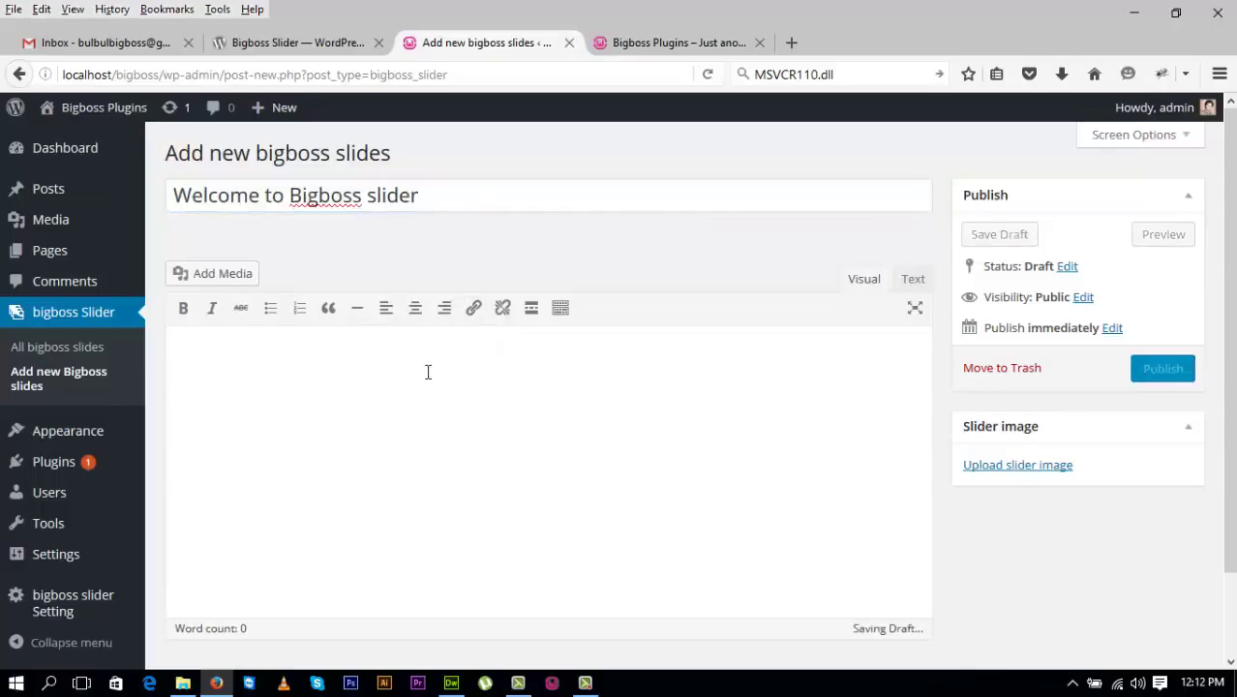
{"action": "key", "text": "ctrl+v"}
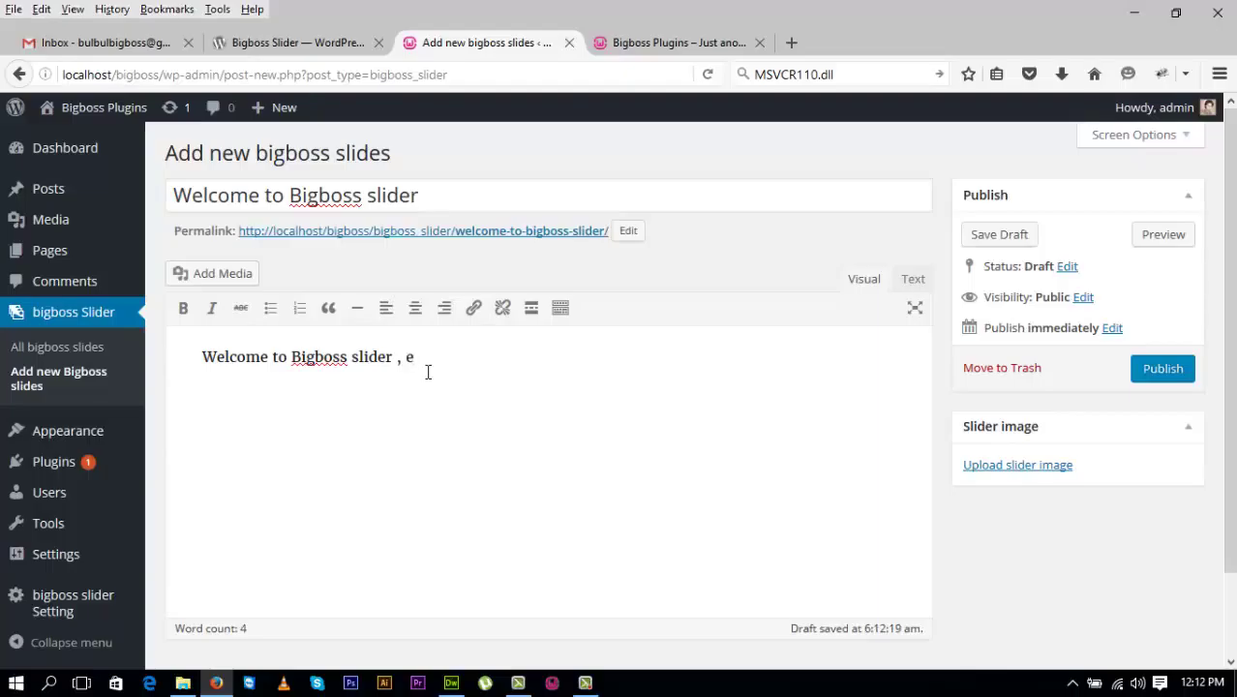
{"action": "type", "text": "asy t"}
{"action": "type", "text": "o use"}
{"action": "type", "text": " anywh"}
{"action": "type", "text": "ere "}
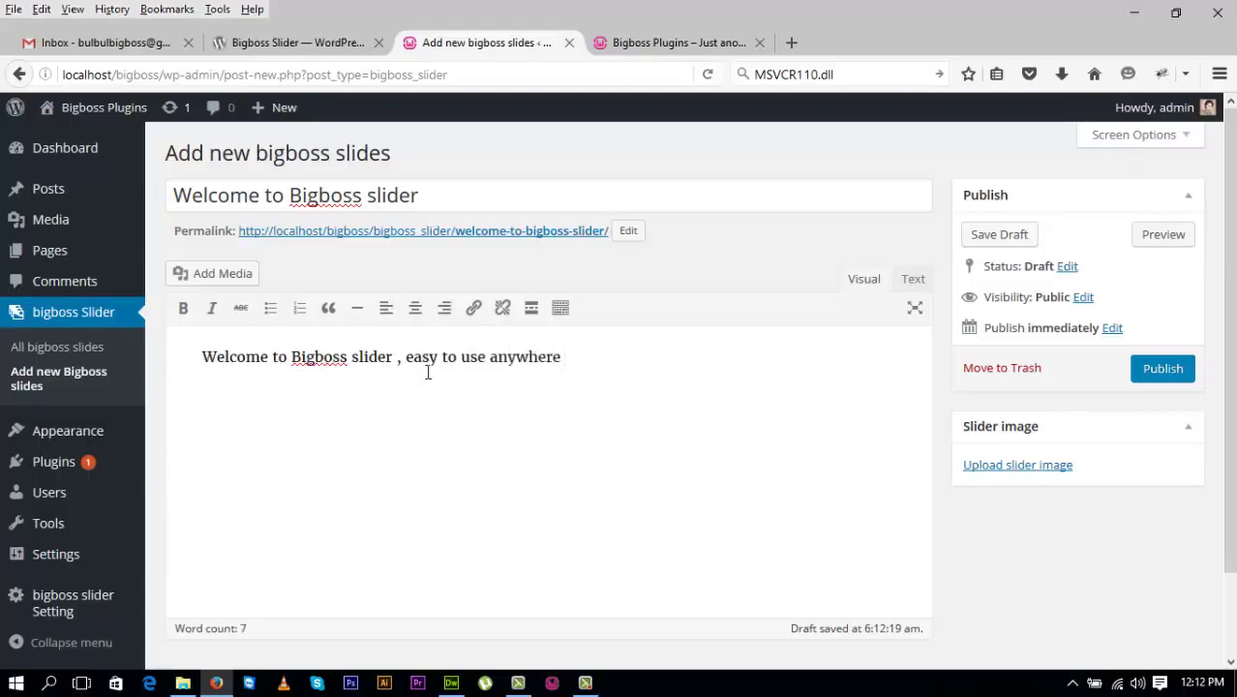
{"action": "type", "text": "in you"}
Title the second slide 'Responsive slider' and write the body 'Responsive slider with Modern Looking and layout'
{"action": "type", "text": "R"}
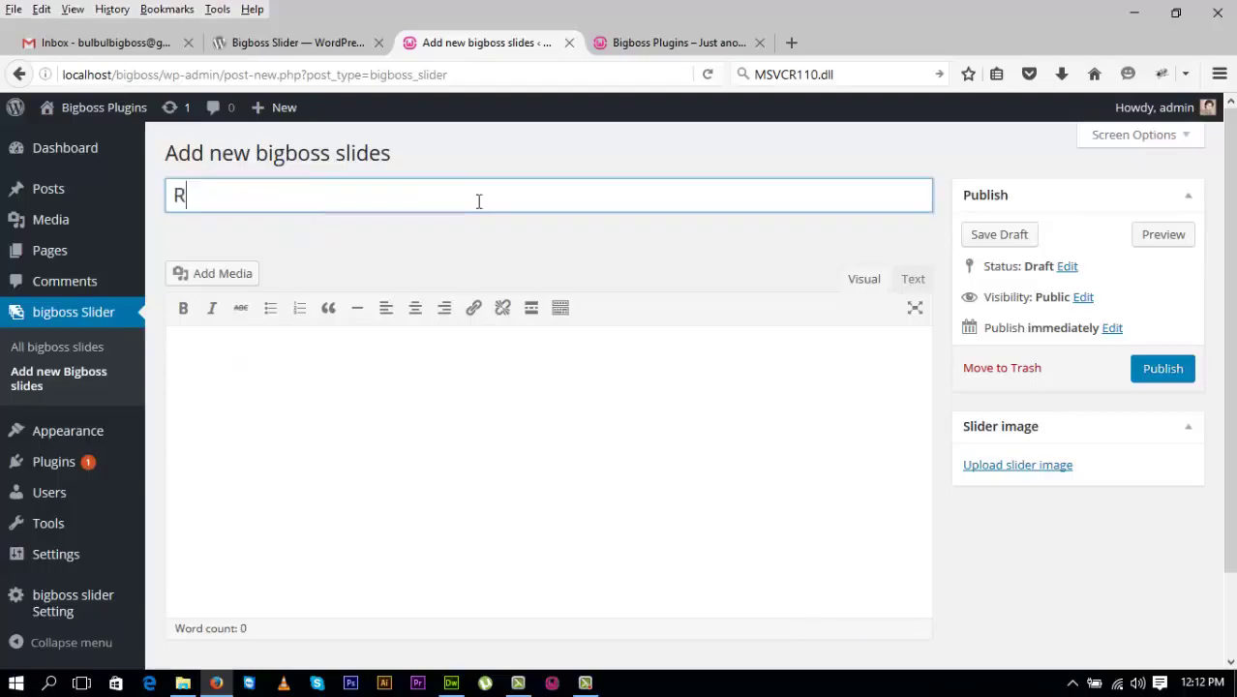
{"action": "type", "text": "espon"}
{"action": "type", "text": "sive s"}
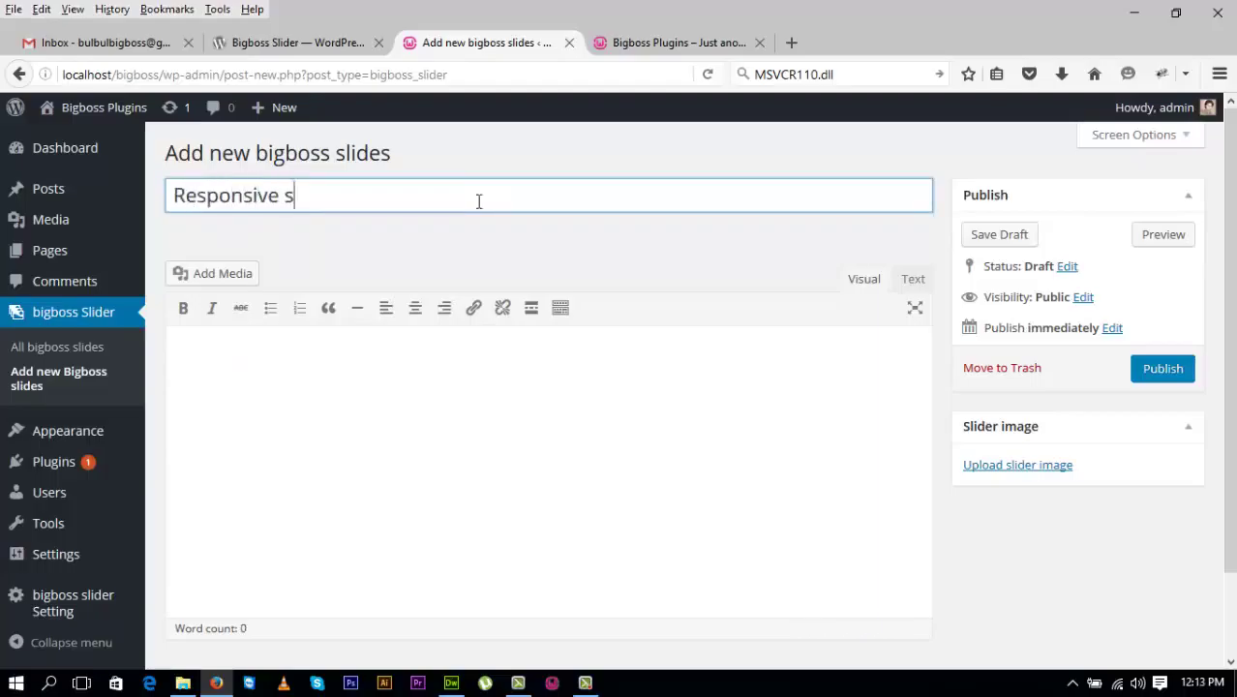
{"action": "type", "text": "lider"}
{"action": "left_click_drag", "start_coordinate": [403, 198], "coordinate": [146, 194]}
{"action": "key", "text": "ctrl+c"}
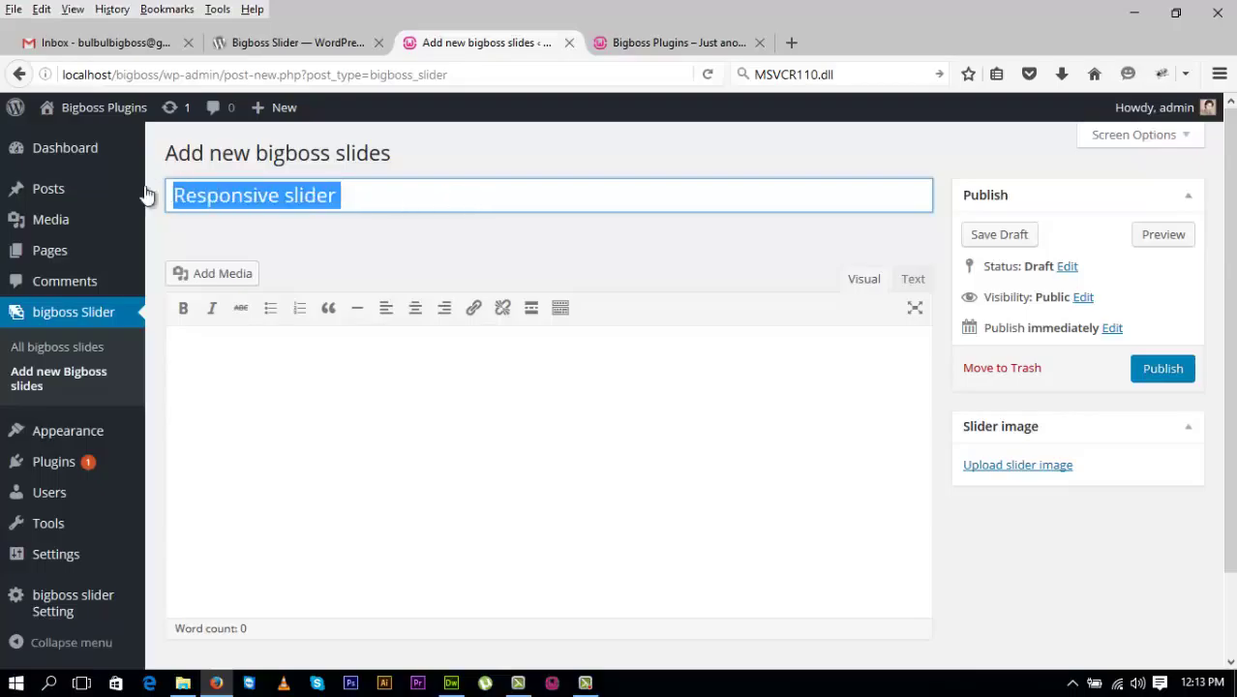
{"action": "left_click", "coordinate": [233, 388]}
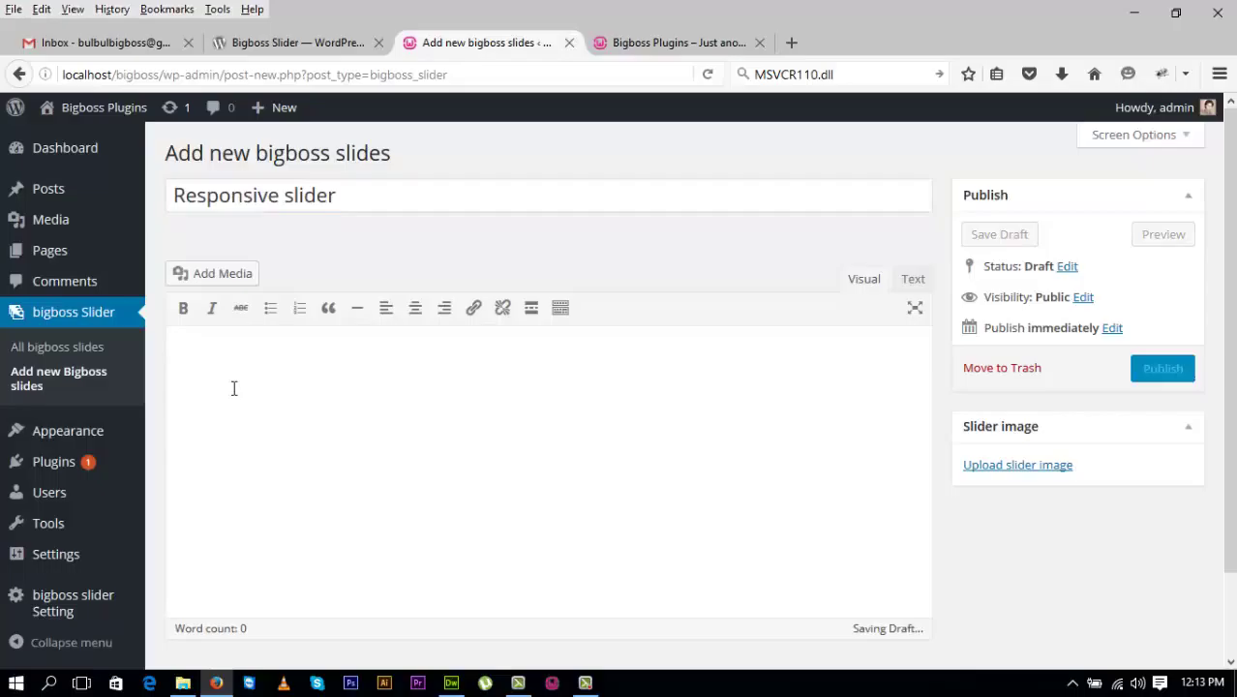
{"action": "key", "text": "ctrl+v"}
{"action": "type", "text": "wi"}
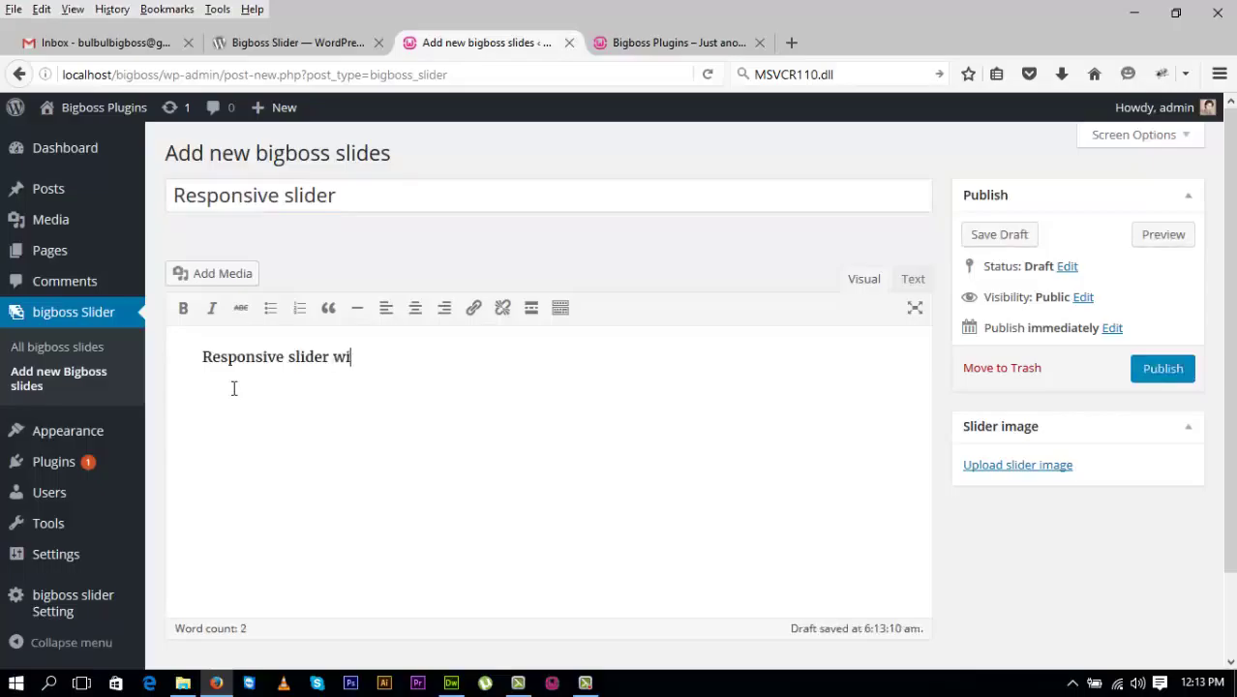
{"action": "type", "text": "th"}
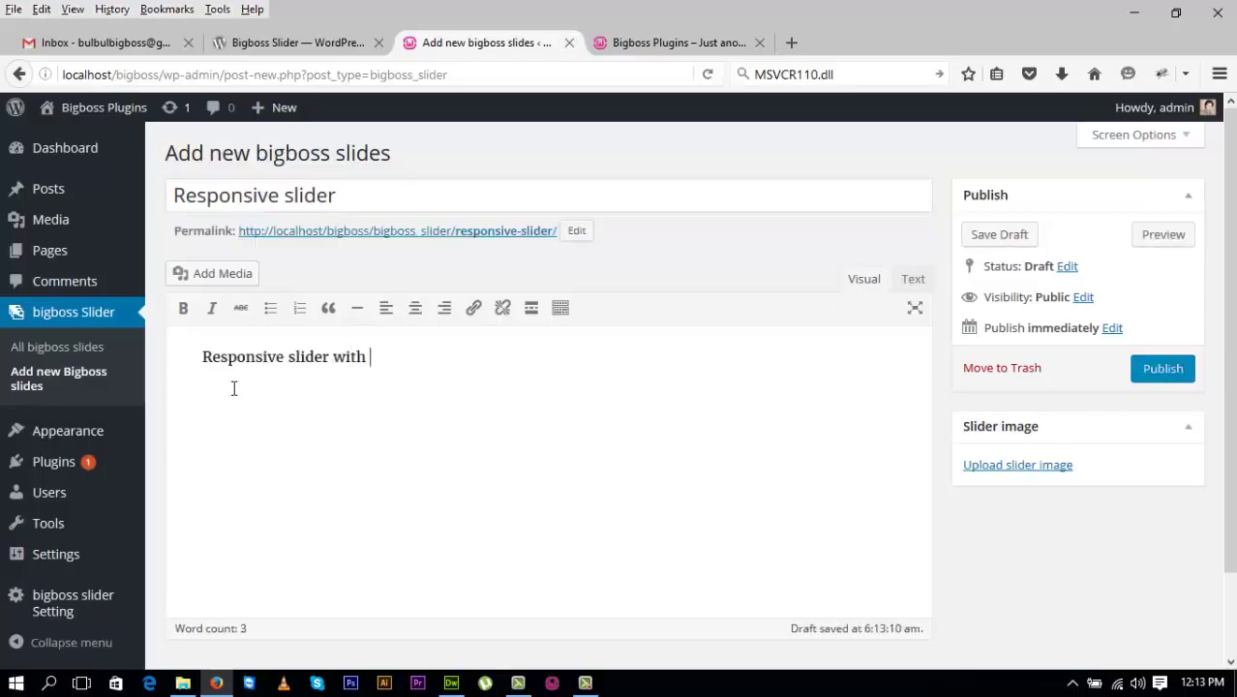
{"action": "type", "text": " Mod"}
{"action": "type", "text": "ern Looking and layout"}
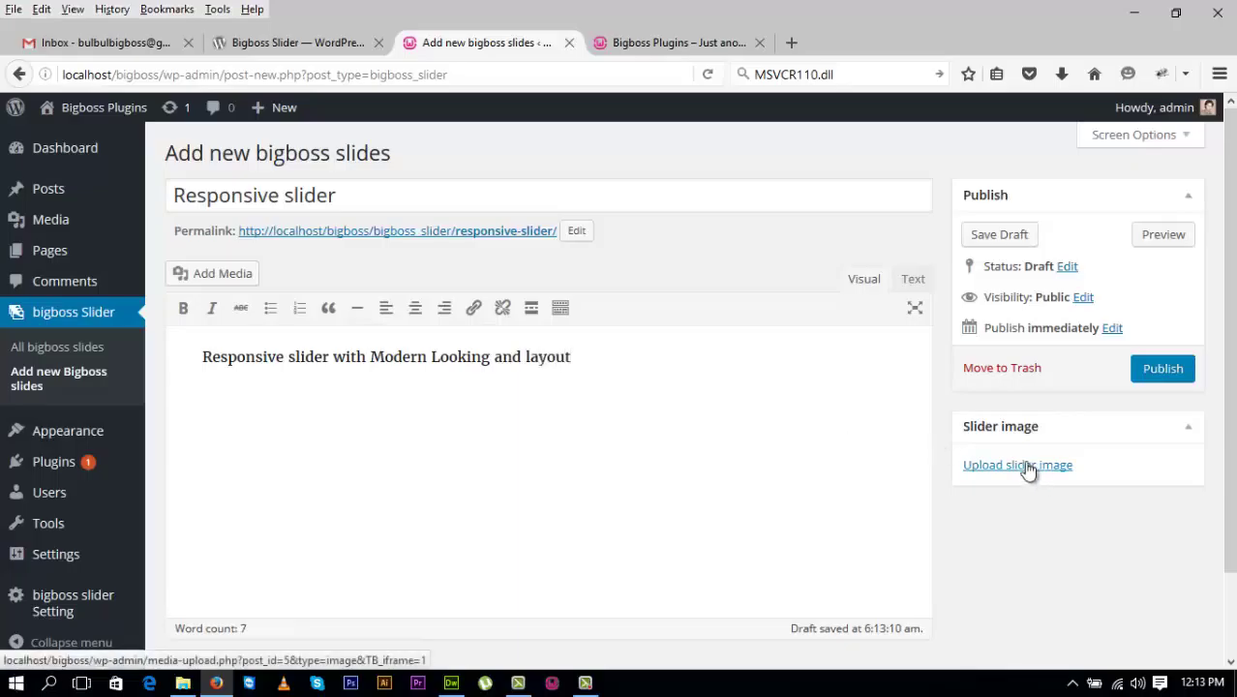
Upload s1 as the Responsive slider's image, publish it, and select the plugin's directory tagline
{"action": "left_click", "coordinate": [1029, 468]}
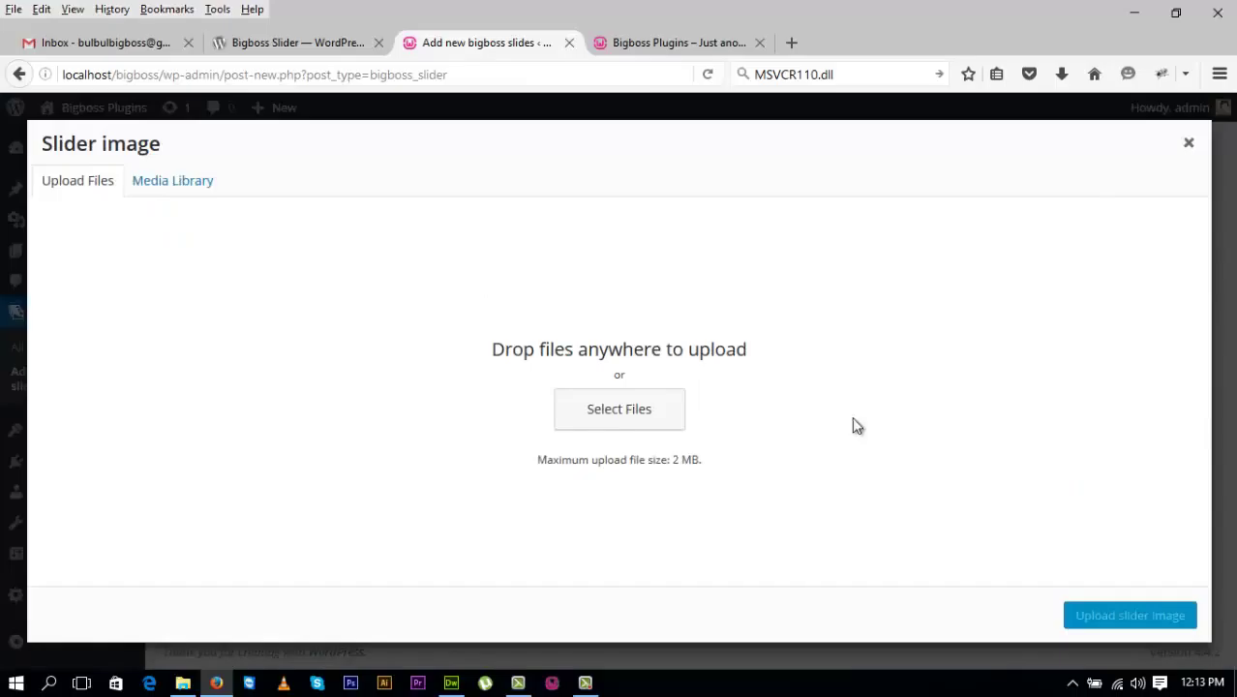
{"action": "left_click", "coordinate": [617, 409]}
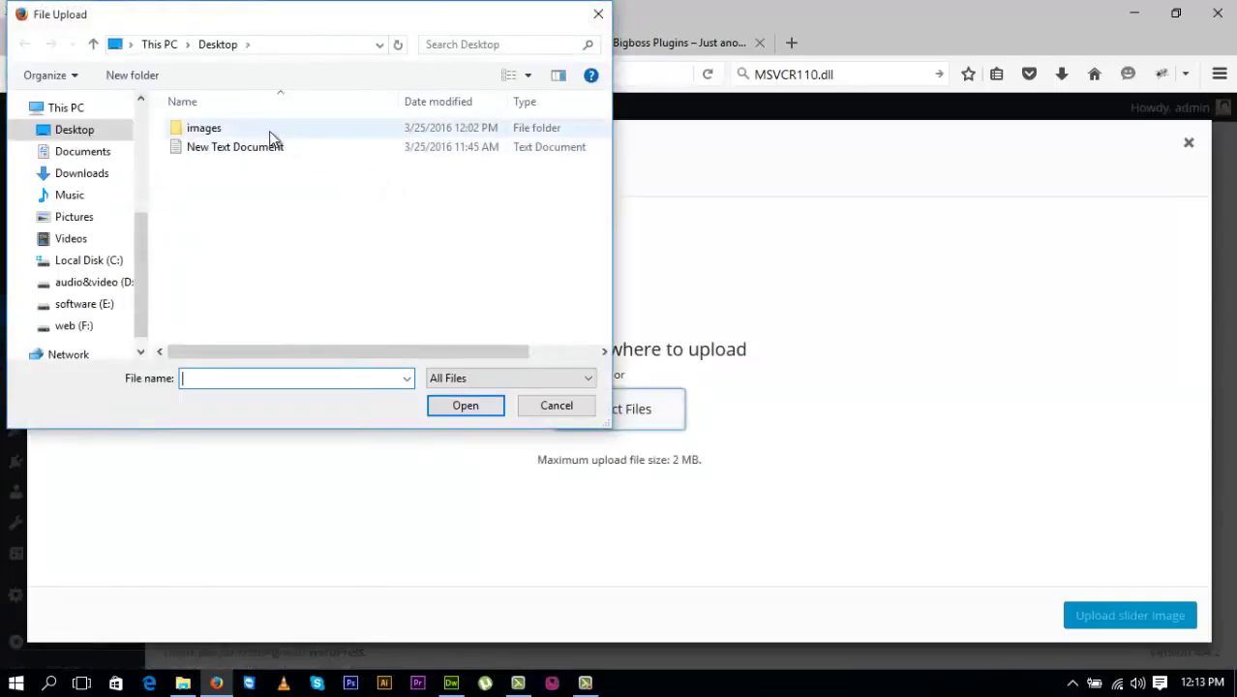
{"action": "left_click", "coordinate": [268, 138]}
{"action": "double_click", "coordinate": [268, 135]}
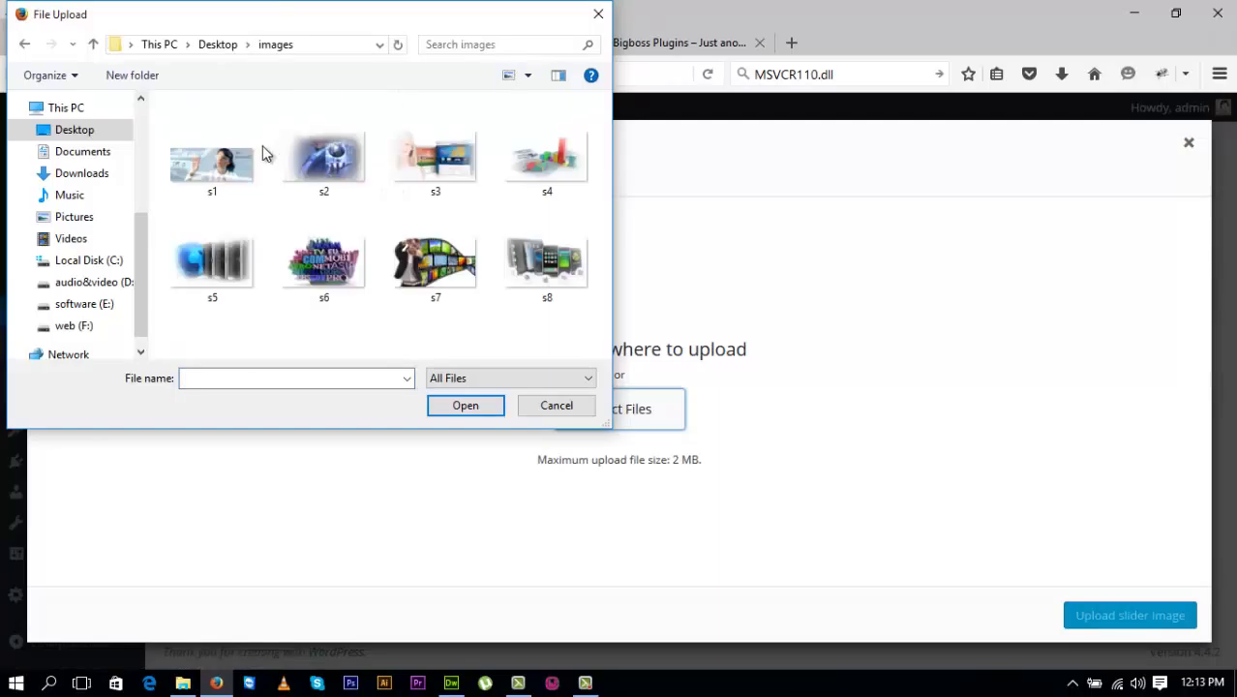
{"action": "double_click", "coordinate": [237, 164]}
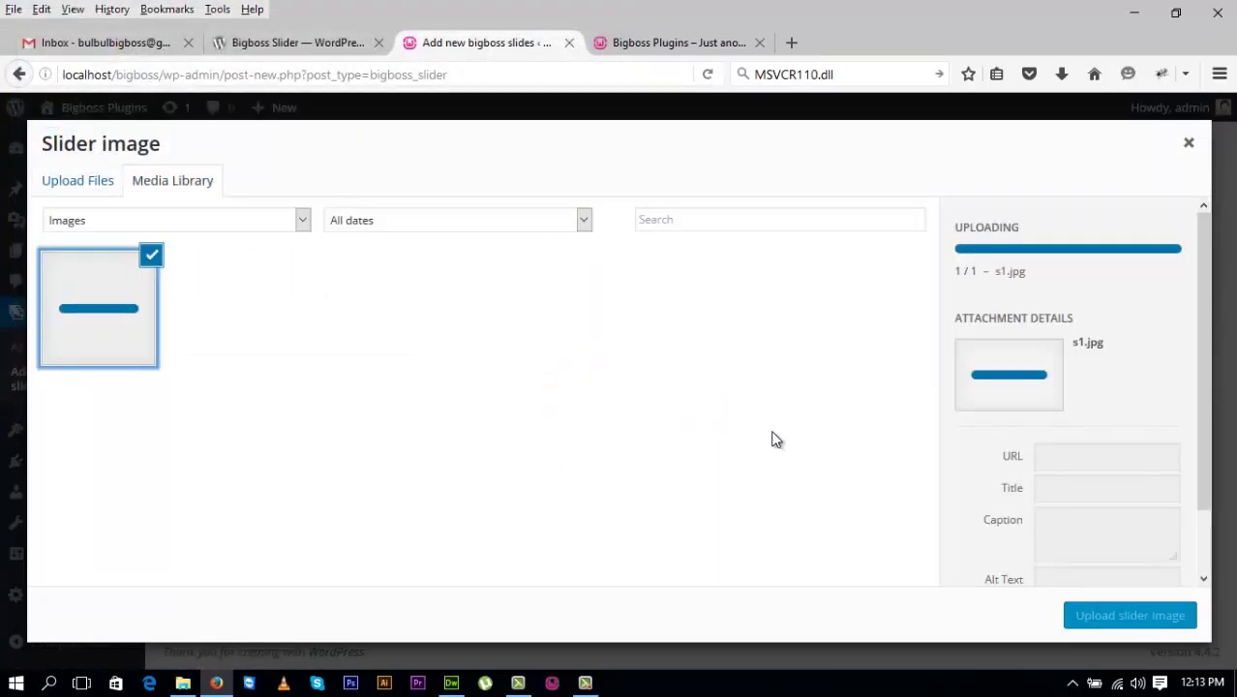
{"action": "left_click", "coordinate": [1114, 621]}
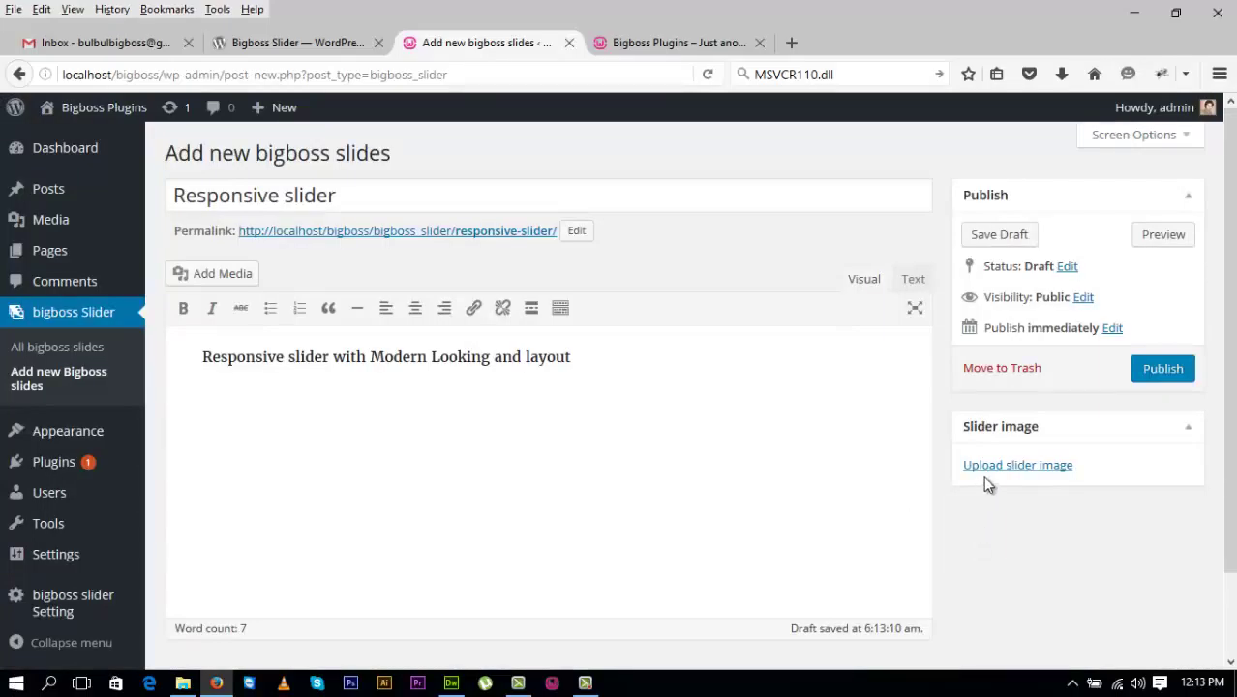
{"action": "left_click", "coordinate": [1155, 382]}
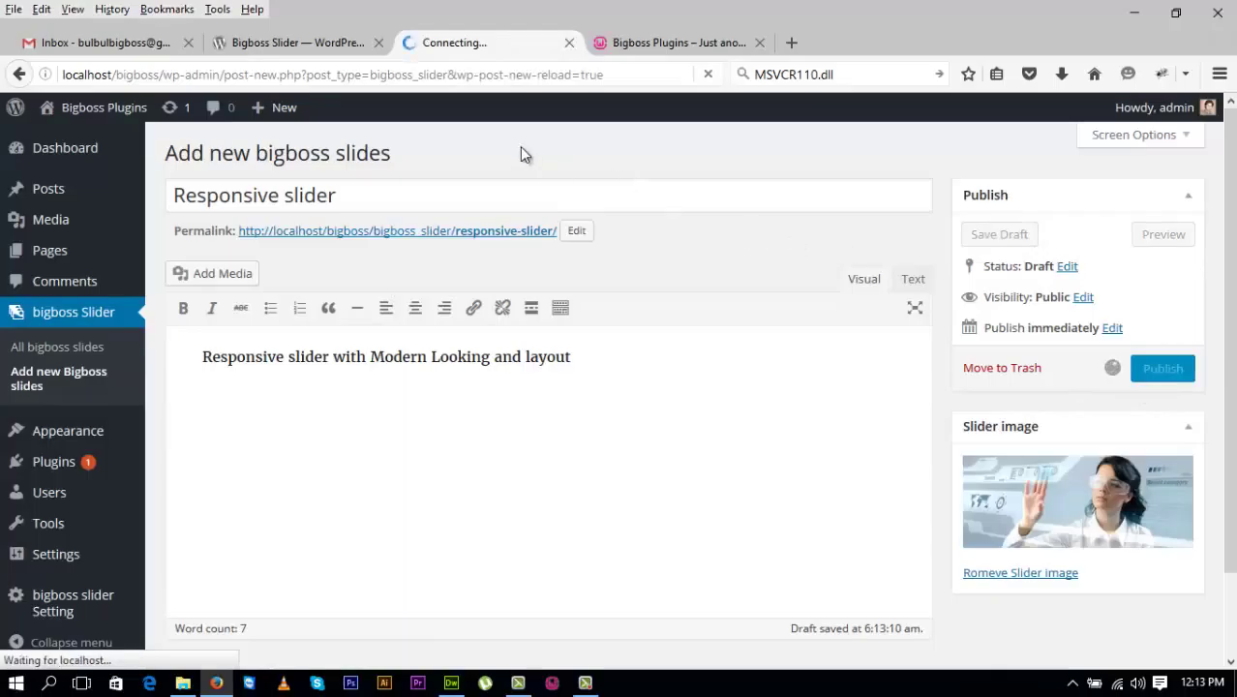
{"action": "left_click", "coordinate": [302, 43]}
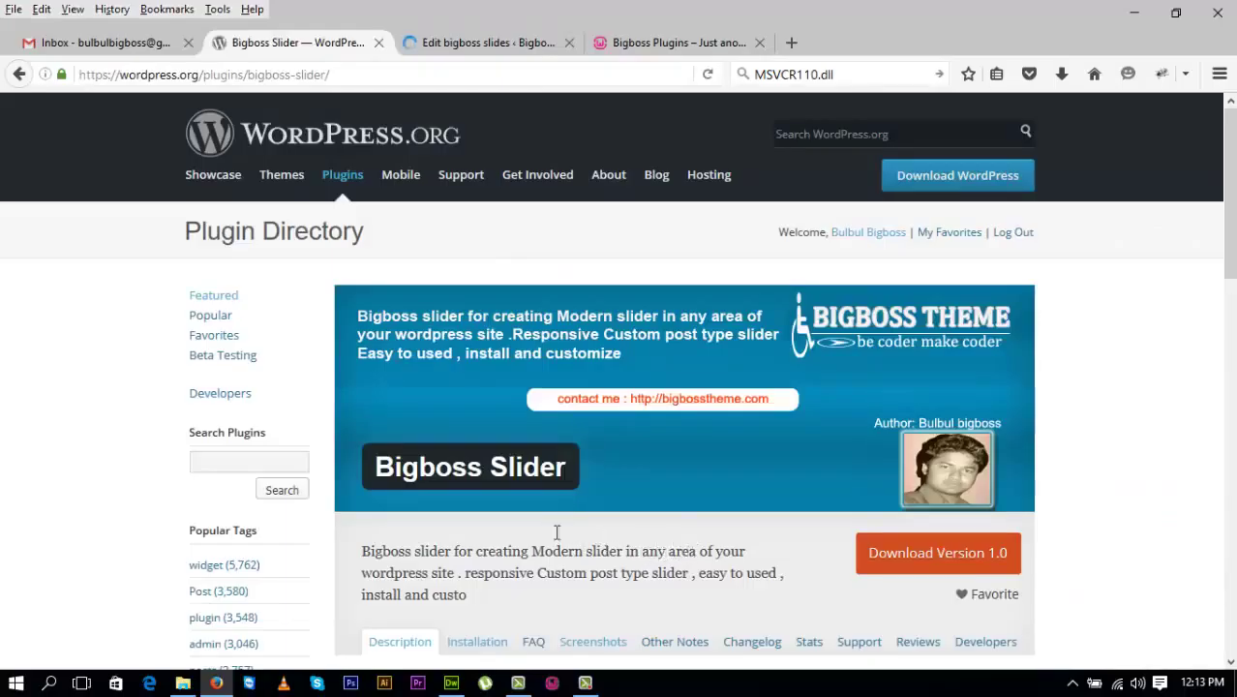
{"action": "mouse_move", "coordinate": [697, 552]}
{"action": "left_mouse_down"}
{"action": "mouse_move", "coordinate": [360, 552]}
{"action": "mouse_move", "coordinate": [376, 554]}
{"action": "left_mouse_up"}
{"action": "key", "text": "ctrl+c"}
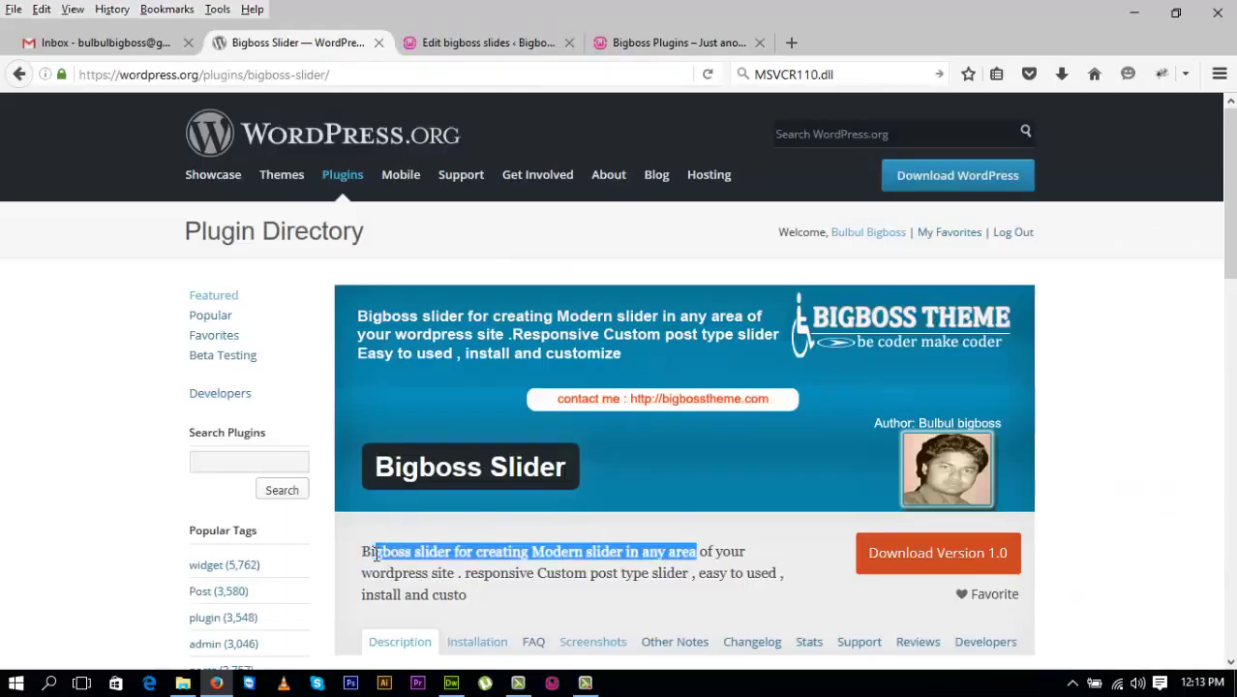
Create a third slide titled 'bigboss slider for creating Modern slider' with the tagline as description
{"action": "left_click", "coordinate": [507, 43]}
{"action": "left_click", "coordinate": [395, 161]}
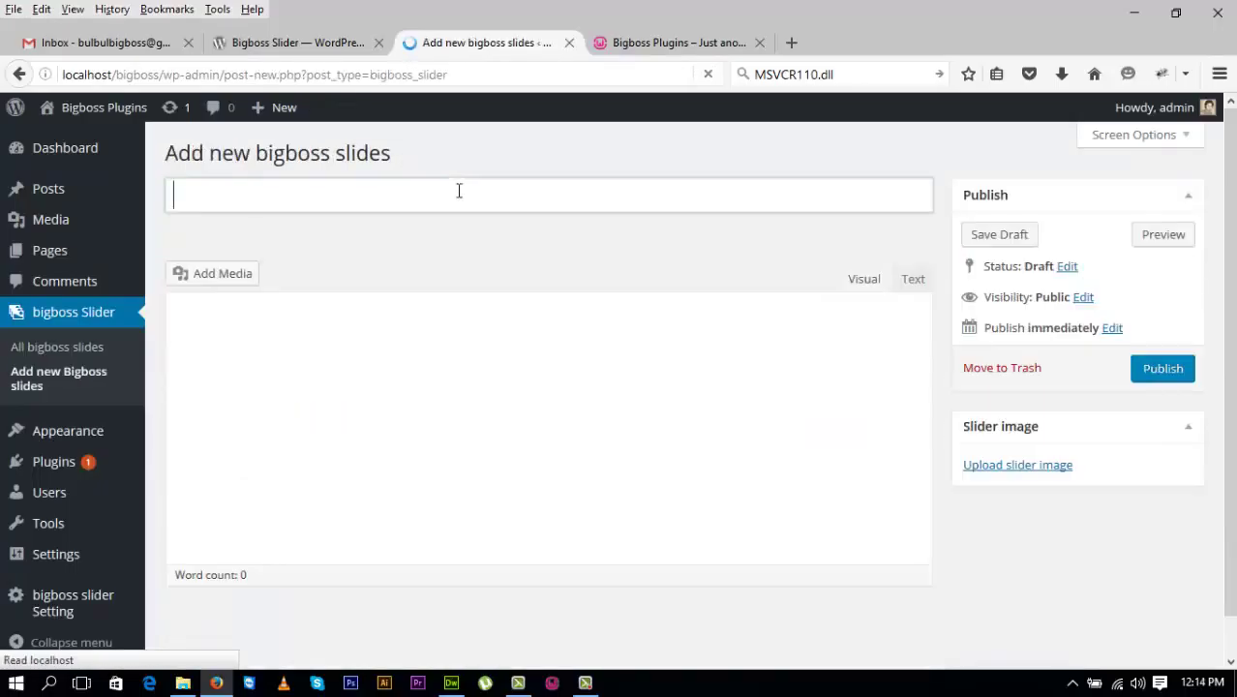
{"action": "type", "text": "gboss slider for creating Modern slider in any area"}
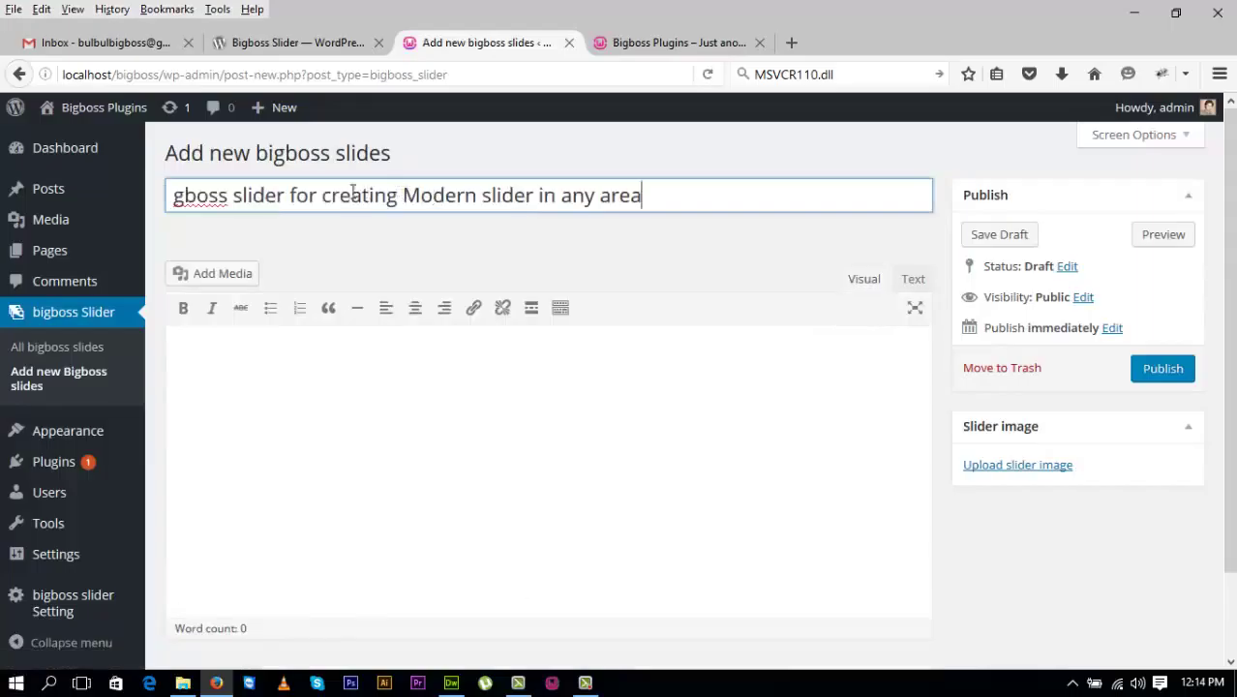
{"action": "type", "text": "bi"}
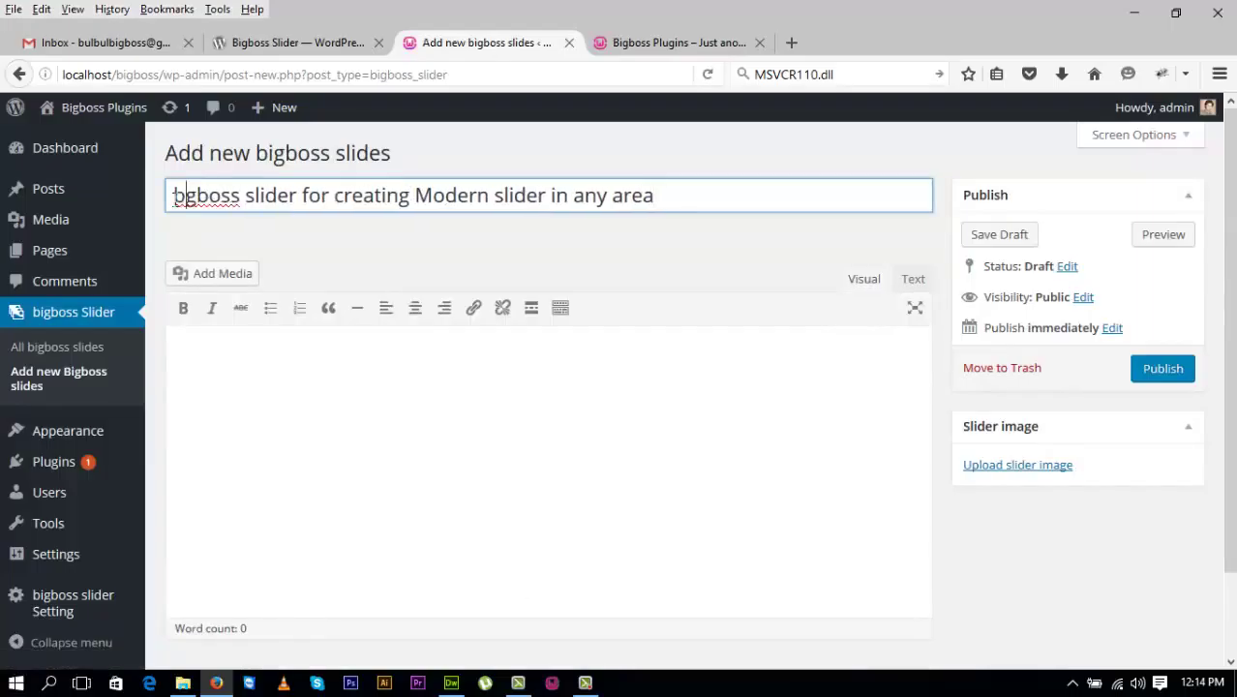
{"action": "type", "text": "g"}
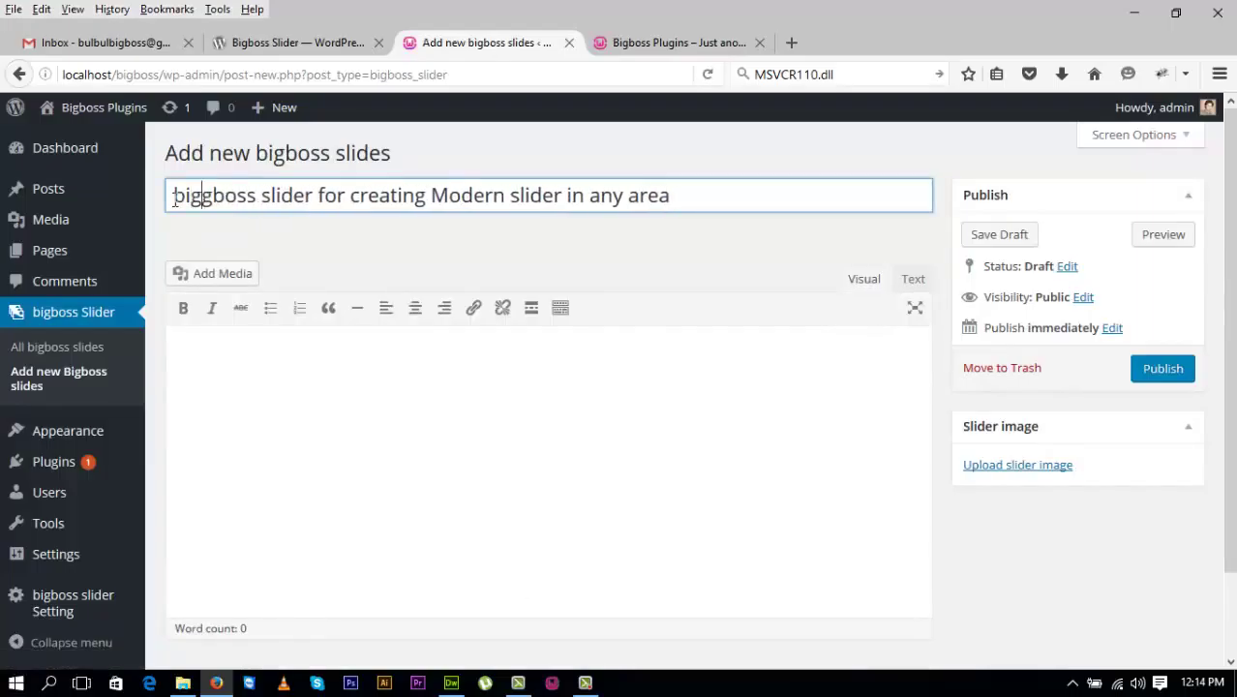
{"action": "key", "text": "BackSpace"}
{"action": "left_click", "coordinate": [695, 195]}
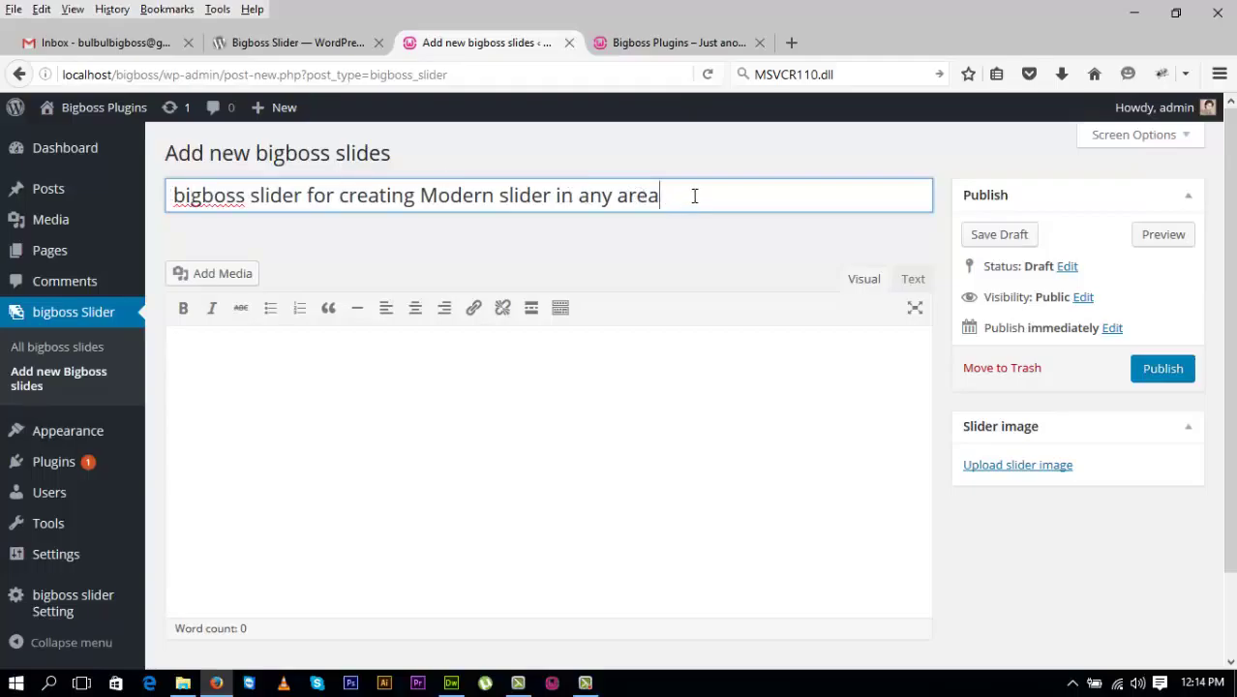
{"action": "key", "text": "BackSpace"}
{"action": "key", "text": "BackSpace"}
{"action": "key", "text": "BackSpace"}
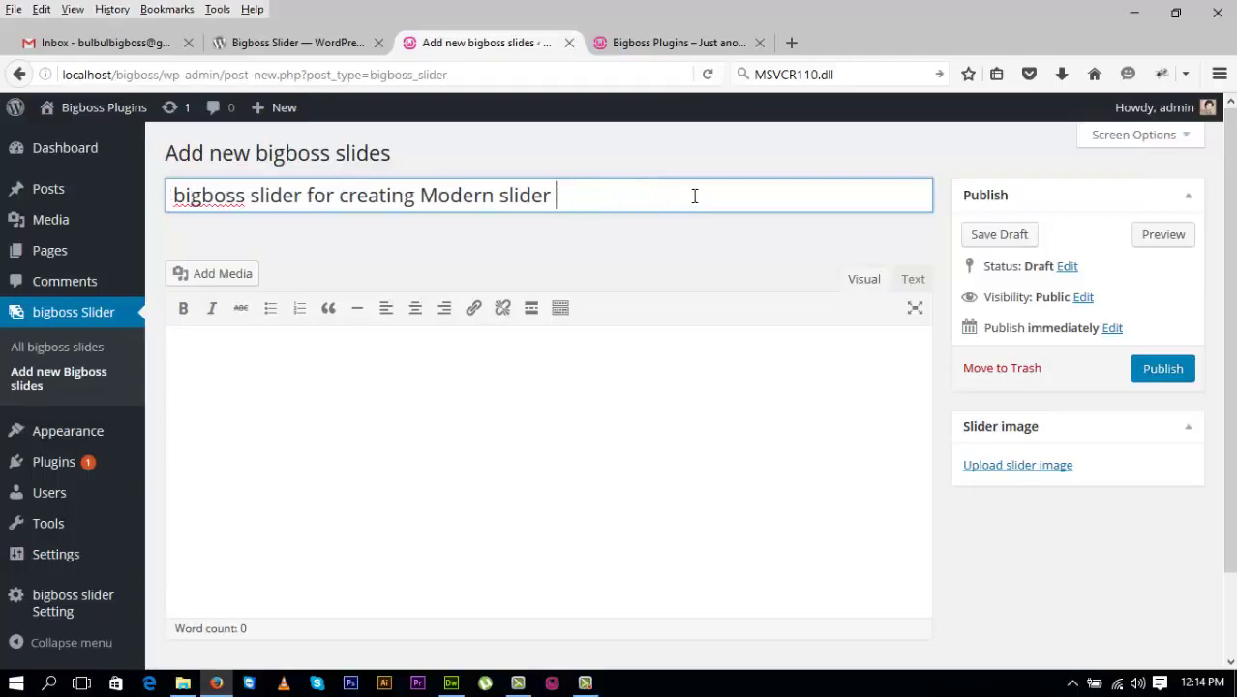
{"action": "left_click", "coordinate": [562, 364]}
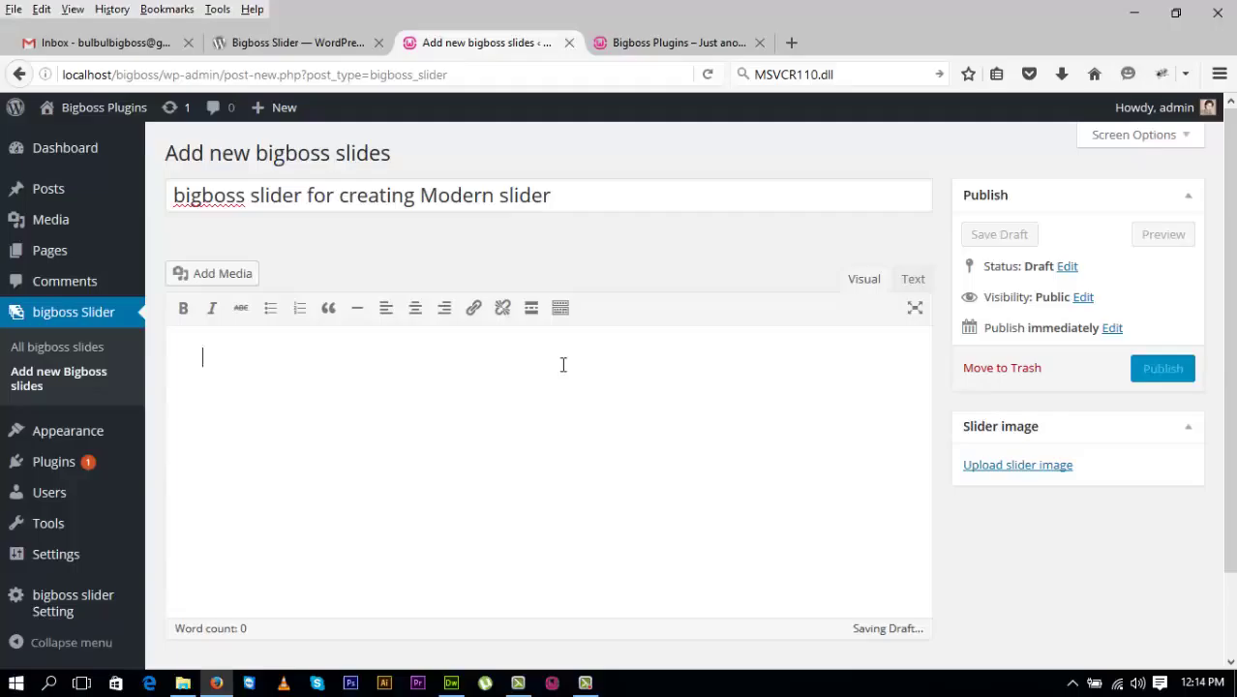
{"action": "key", "text": "ctrl+v"}
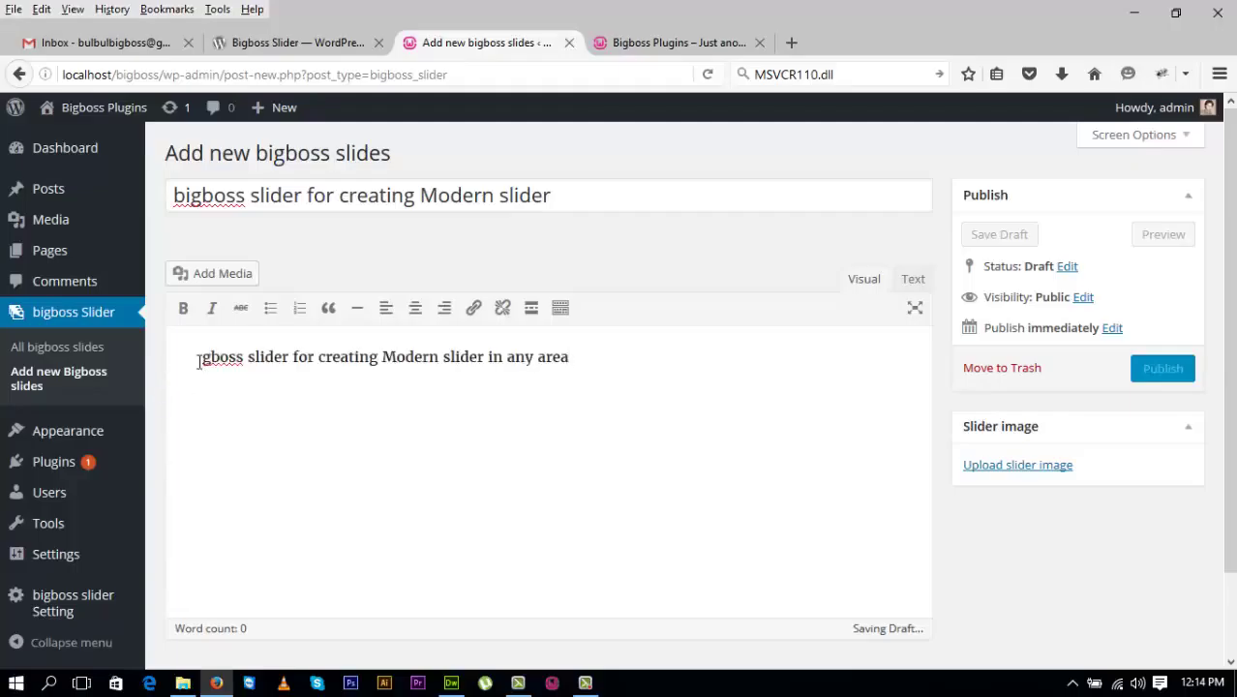
{"action": "type", "text": "big"}
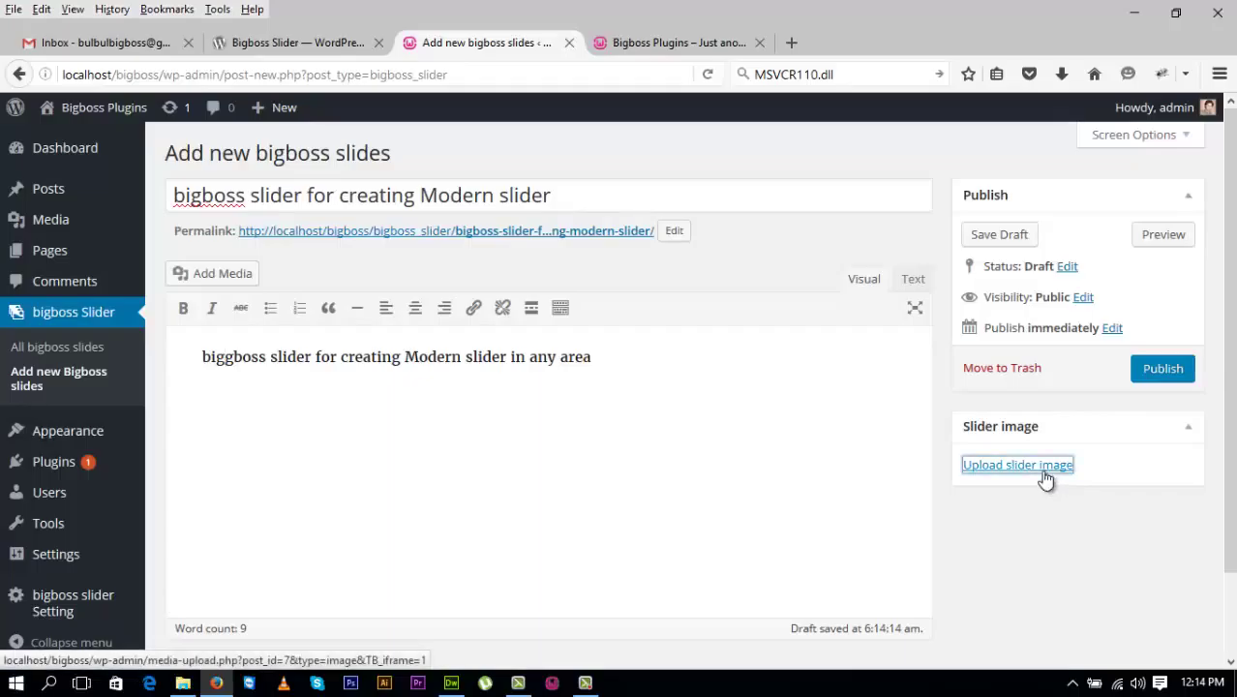
Upload s2 as the third slide's slider image and publish the slide
{"action": "left_click", "coordinate": [1006, 466]}
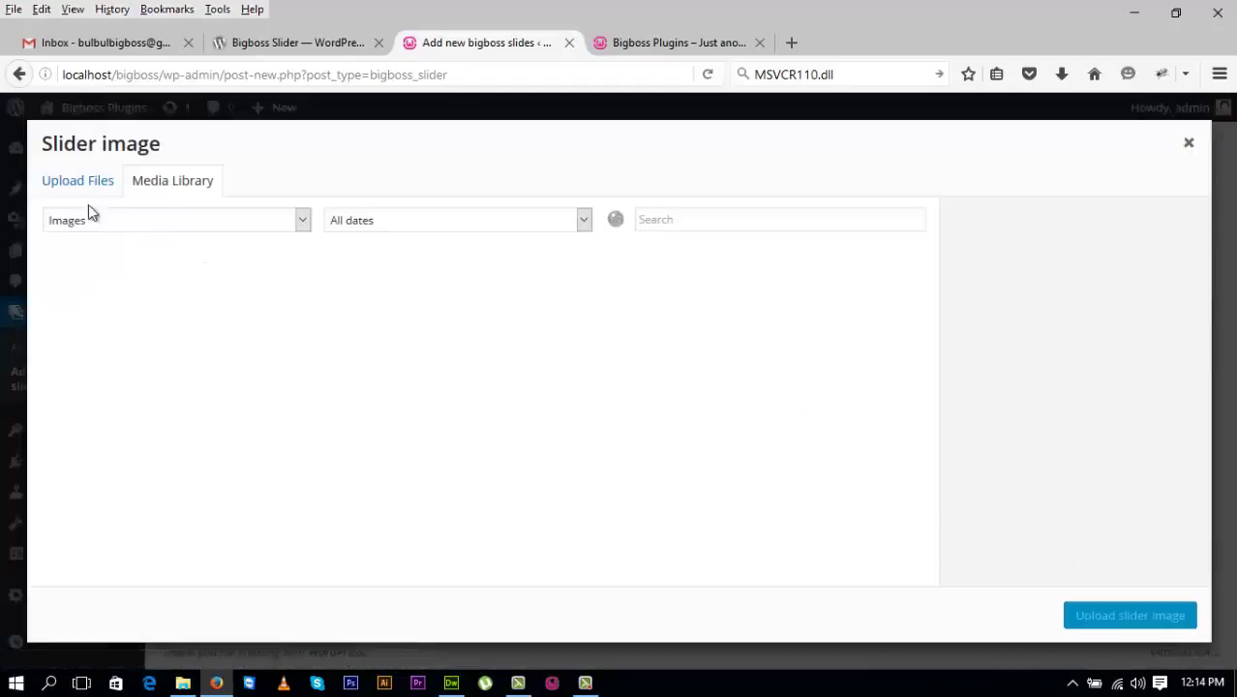
{"action": "left_click", "coordinate": [82, 184]}
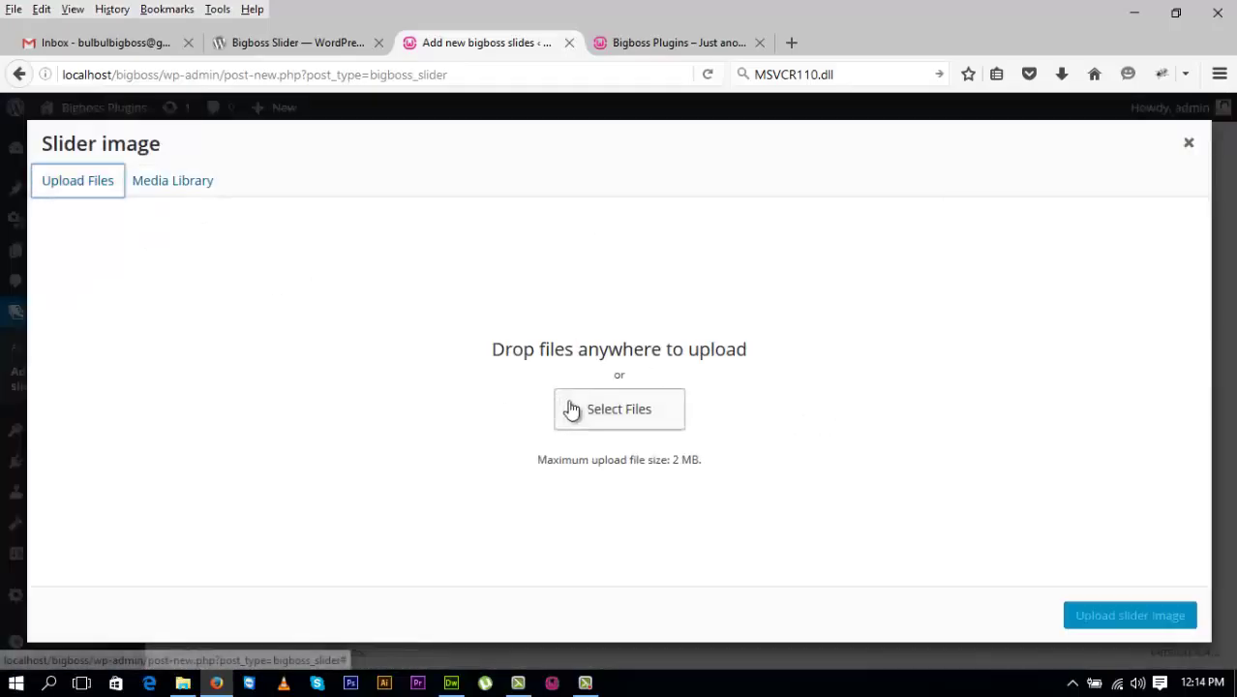
{"action": "left_click", "coordinate": [571, 409]}
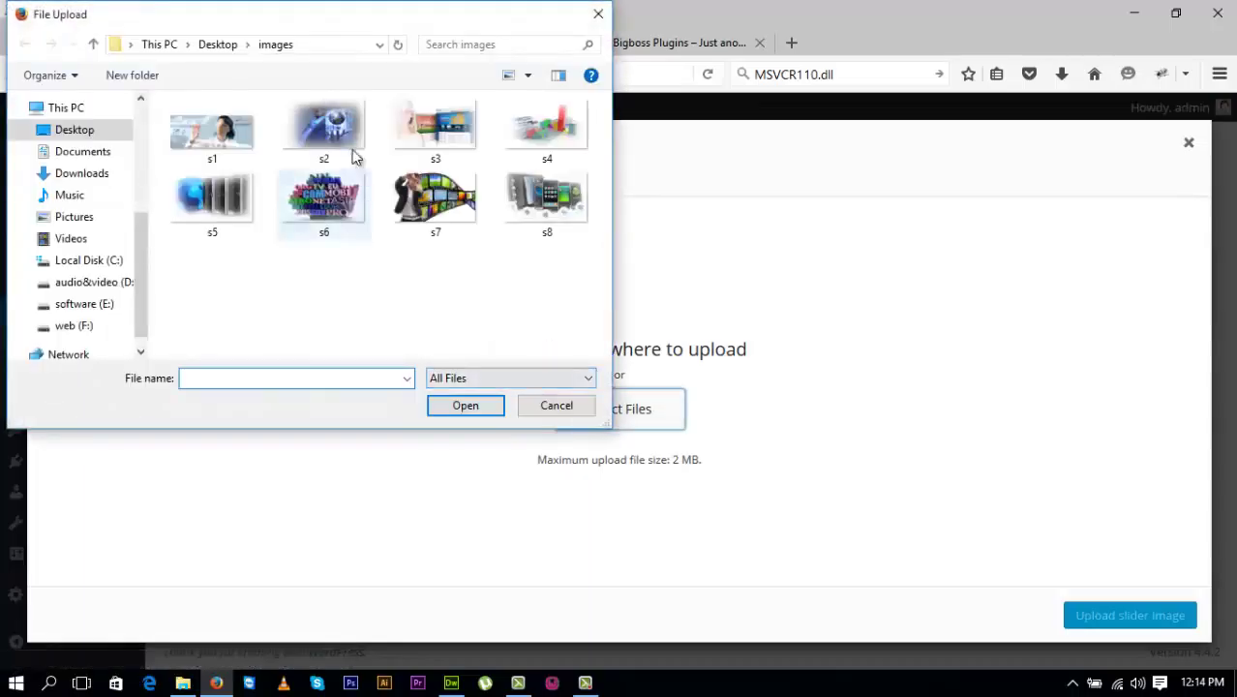
{"action": "double_click", "coordinate": [343, 137]}
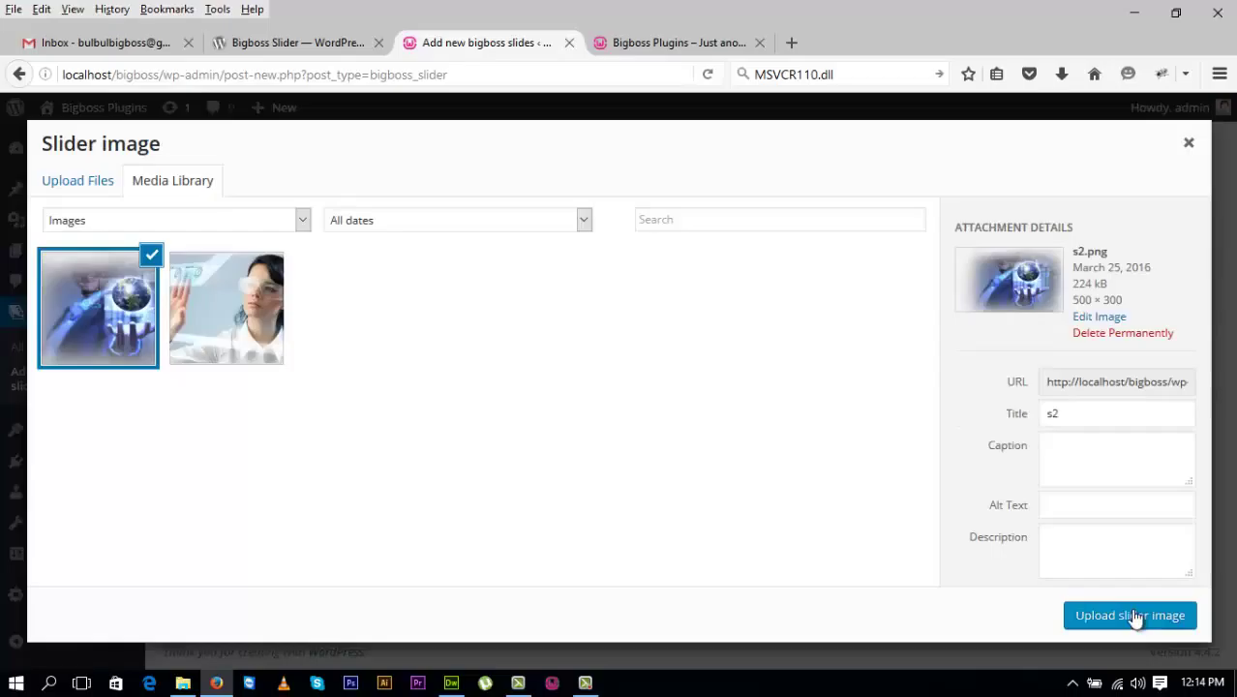
{"action": "left_click", "coordinate": [1131, 616]}
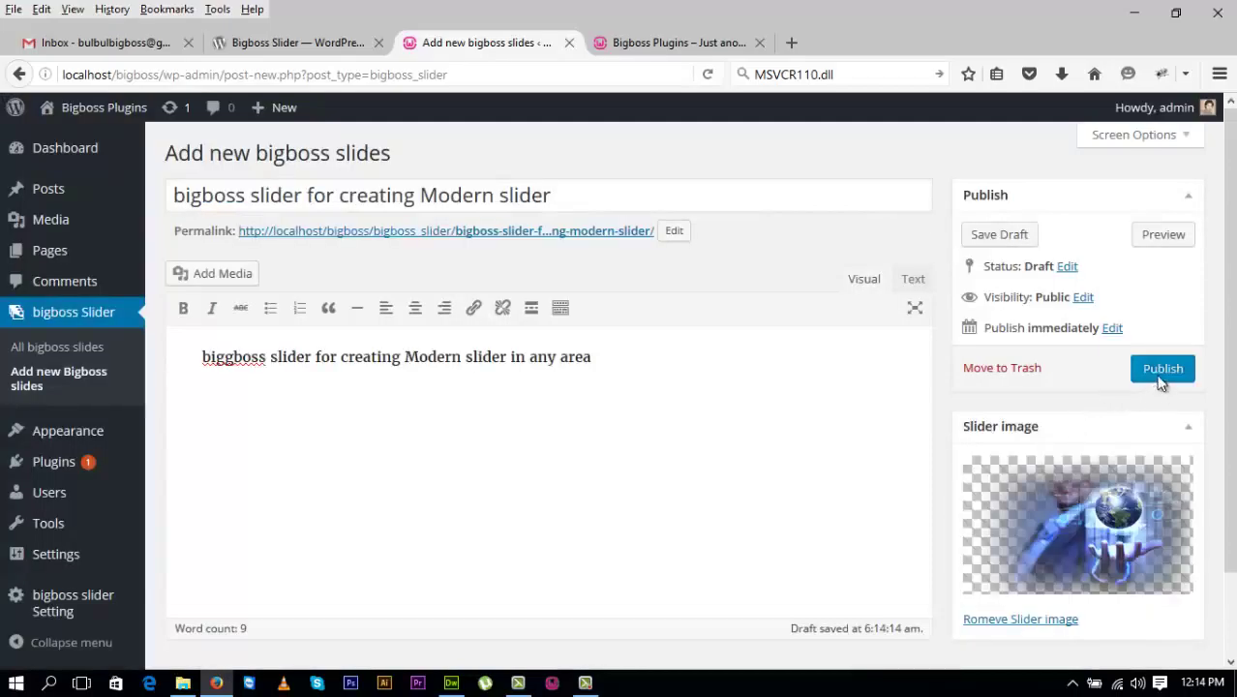
{"action": "left_click", "coordinate": [1150, 379]}
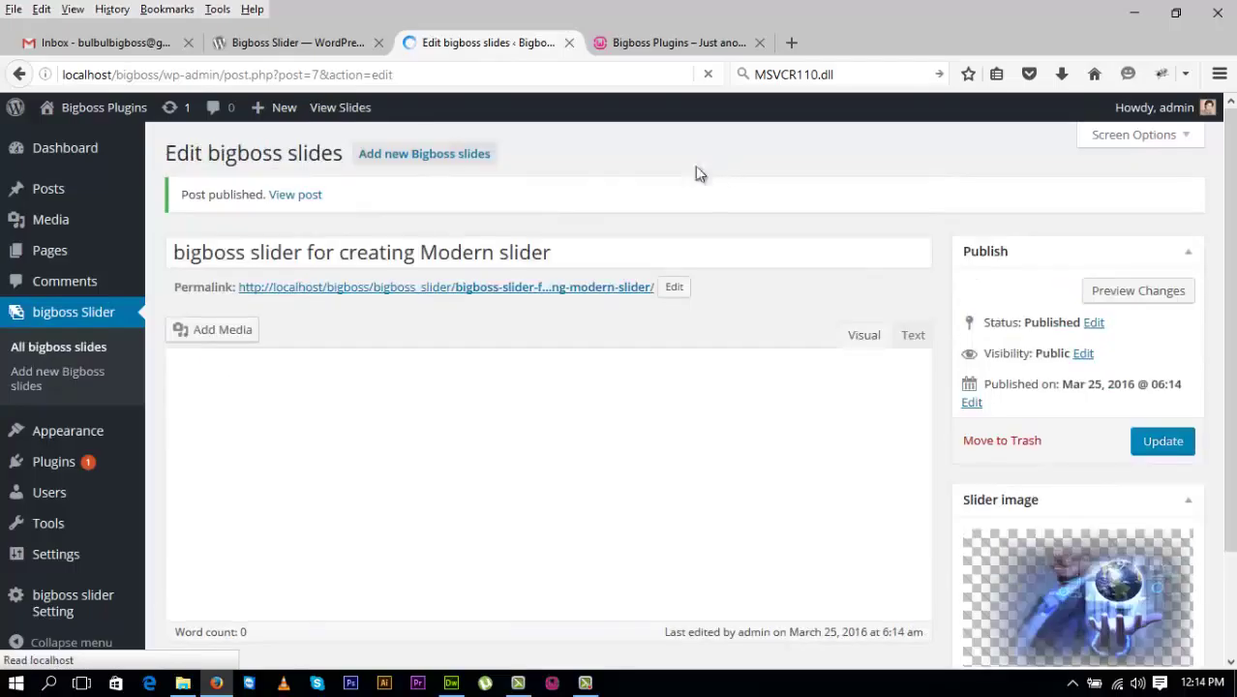
Reload the front page to check the slider, then select the <?php bigboss_slider(); ?> snippet
{"action": "left_click", "coordinate": [691, 43]}
{"action": "left_click", "coordinate": [708, 73]}
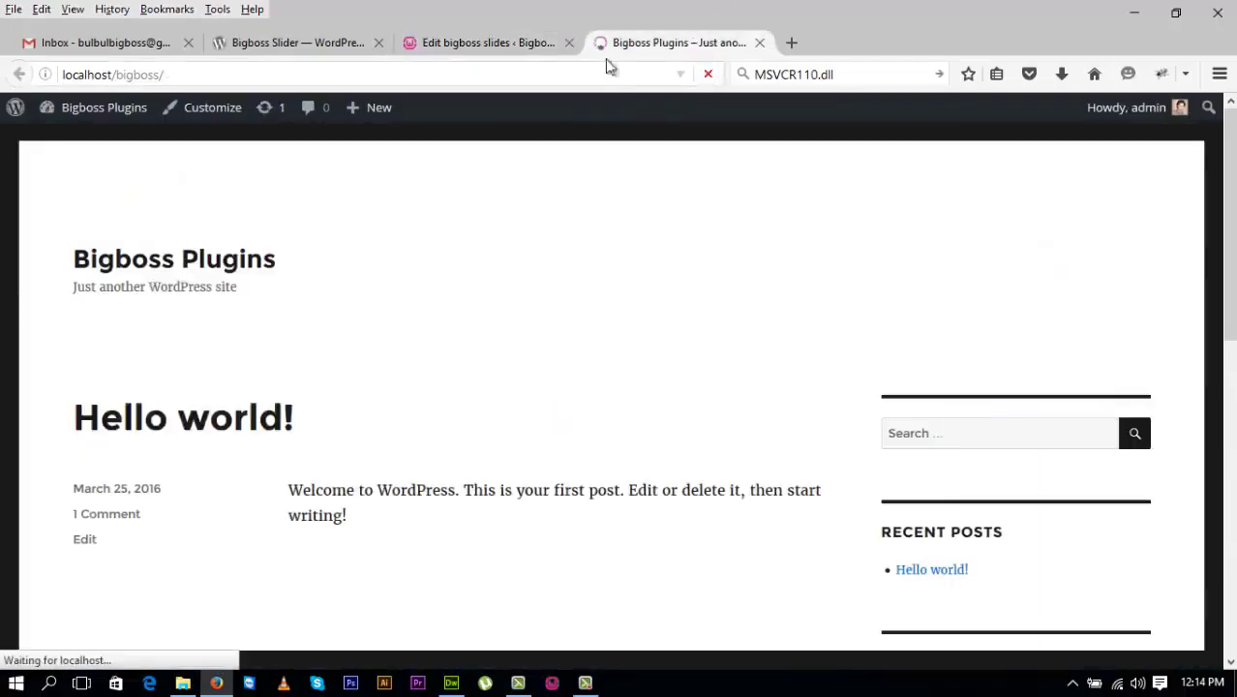
{"action": "left_click", "coordinate": [319, 41]}
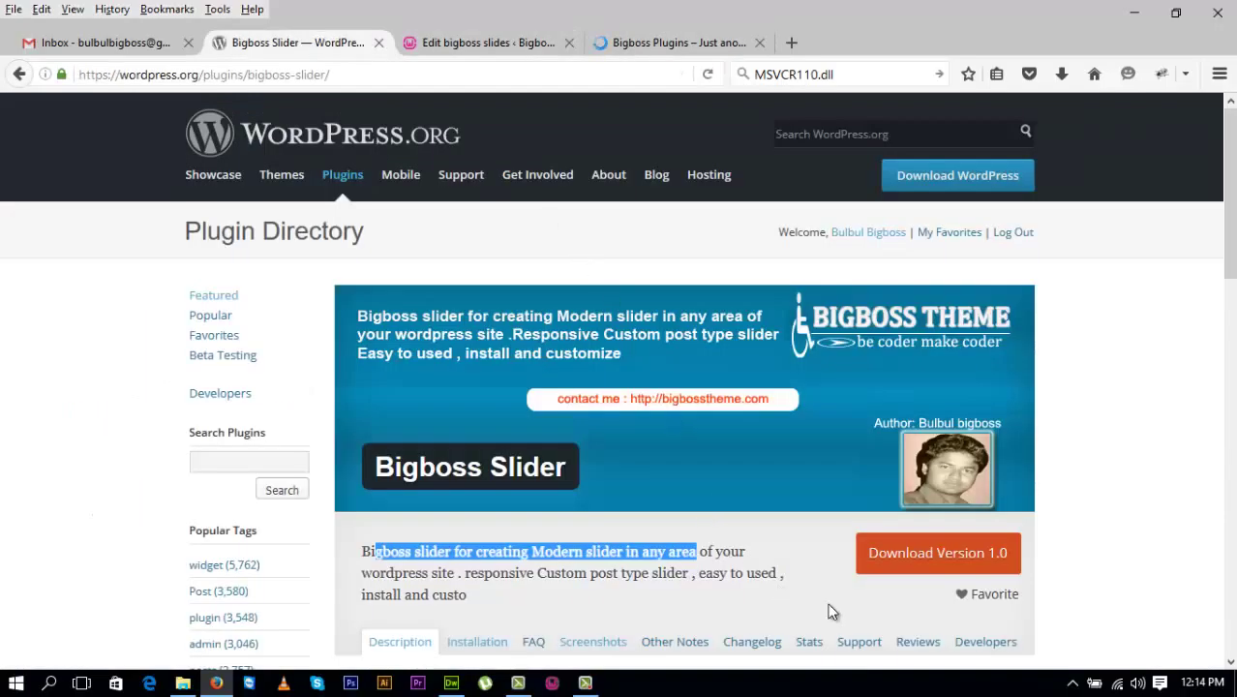
{"action": "scroll", "coordinate": [1085, 338], "scroll_direction": "down", "scroll_amount": 5}
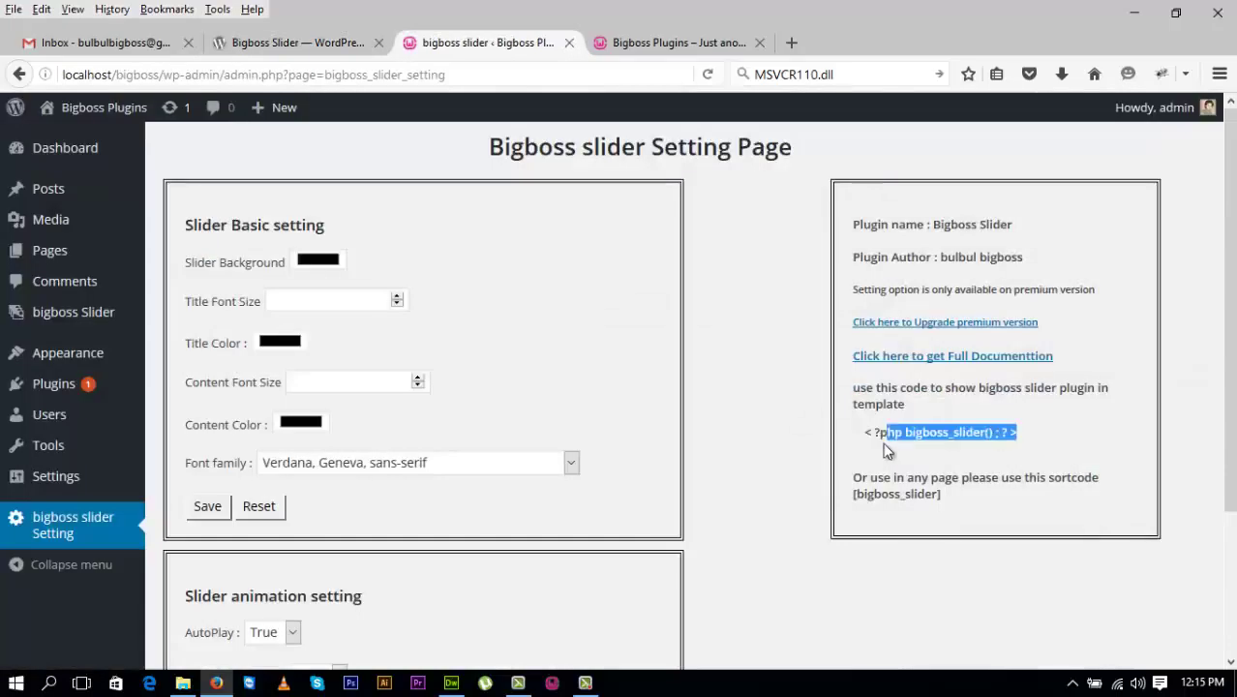
{"action": "left_click_drag", "start_coordinate": [887, 441], "coordinate": [866, 434]}
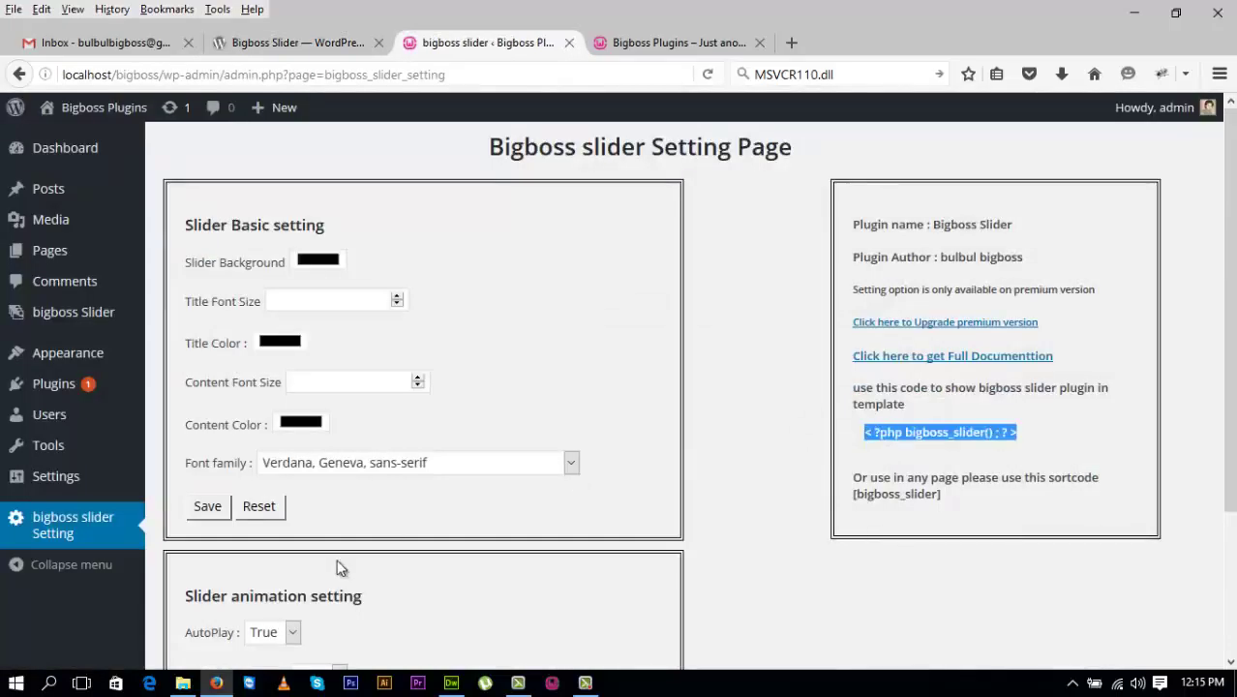
{"action": "mouse_move", "coordinate": [182, 683]}
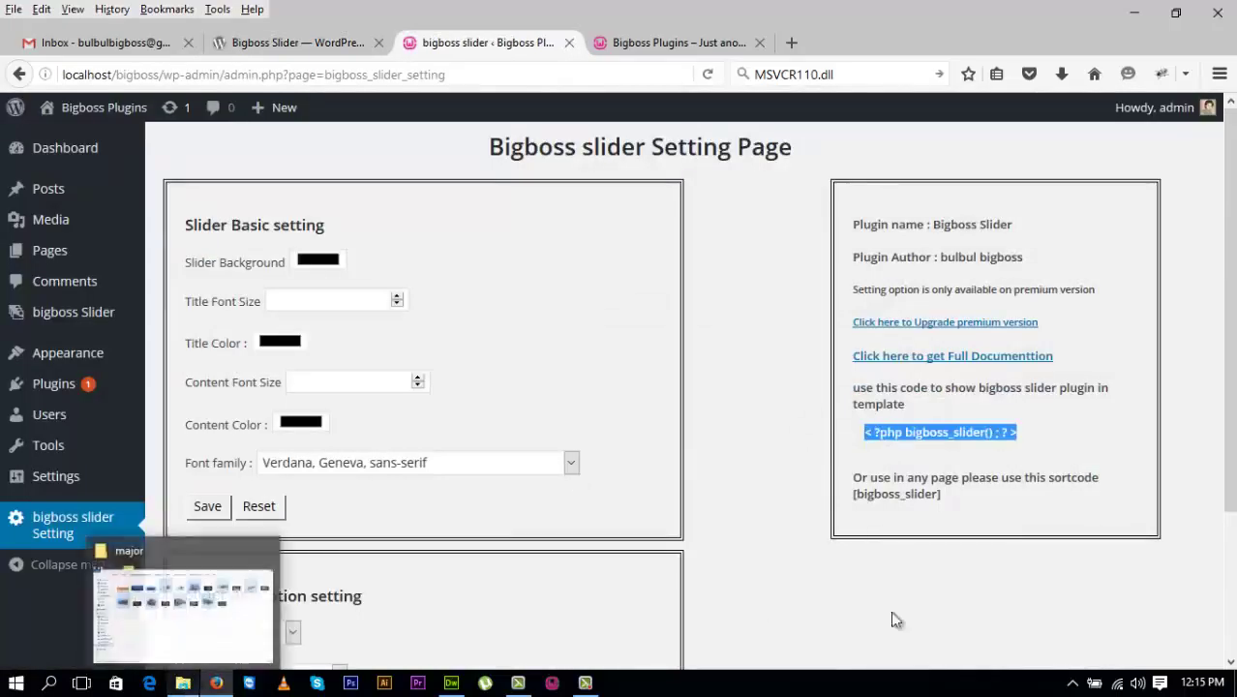
{"action": "left_click", "coordinate": [1071, 683]}
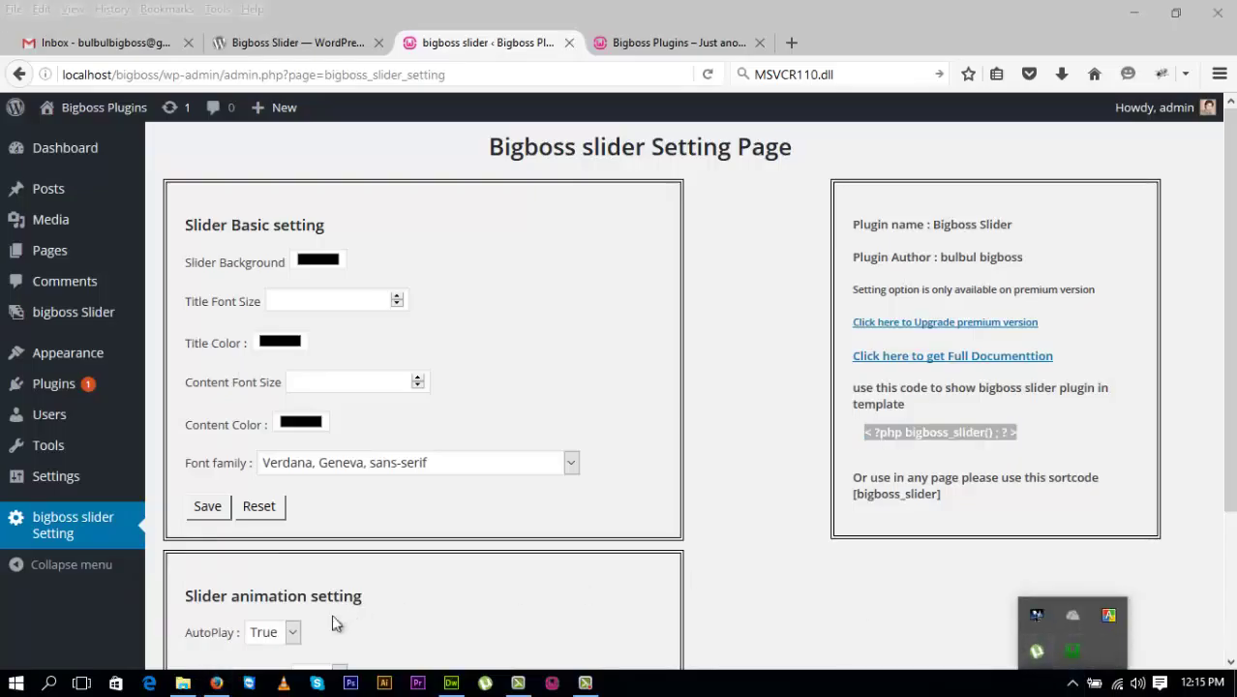
Open header.php from C:\wamp64\www\bigboss\wp-content\themes\twentysixteen in Dreamweaver
{"action": "left_click", "coordinate": [182, 685]}
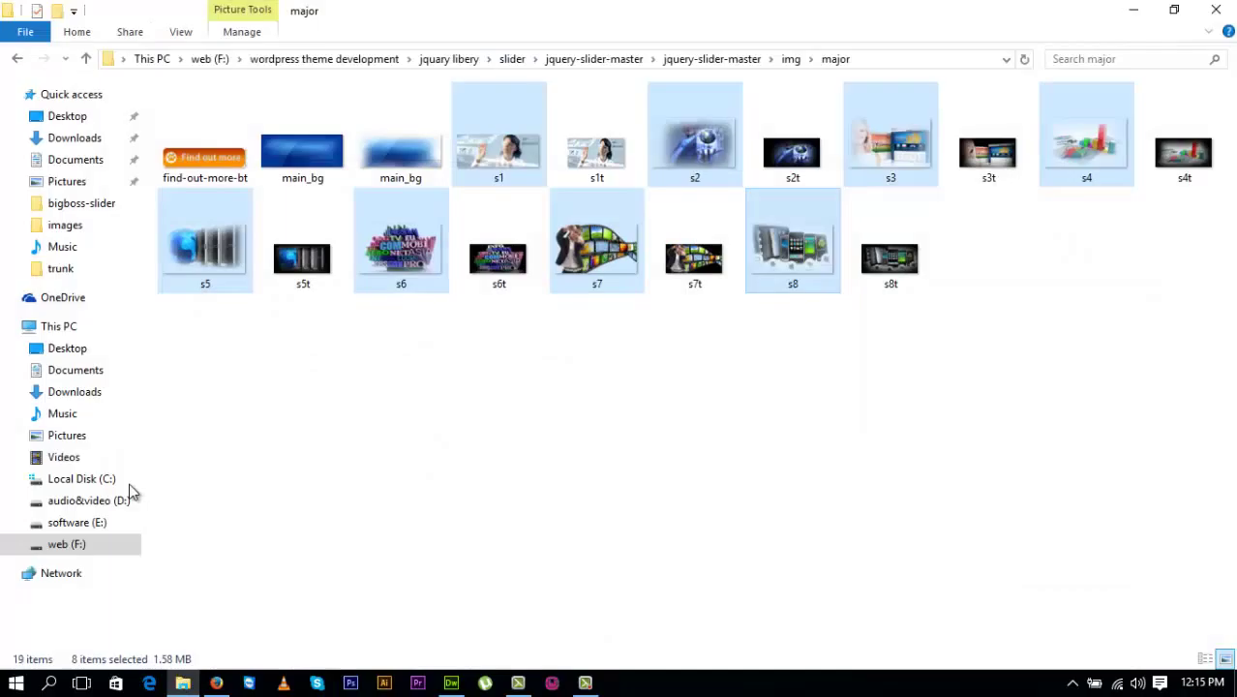
{"action": "left_click", "coordinate": [82, 479]}
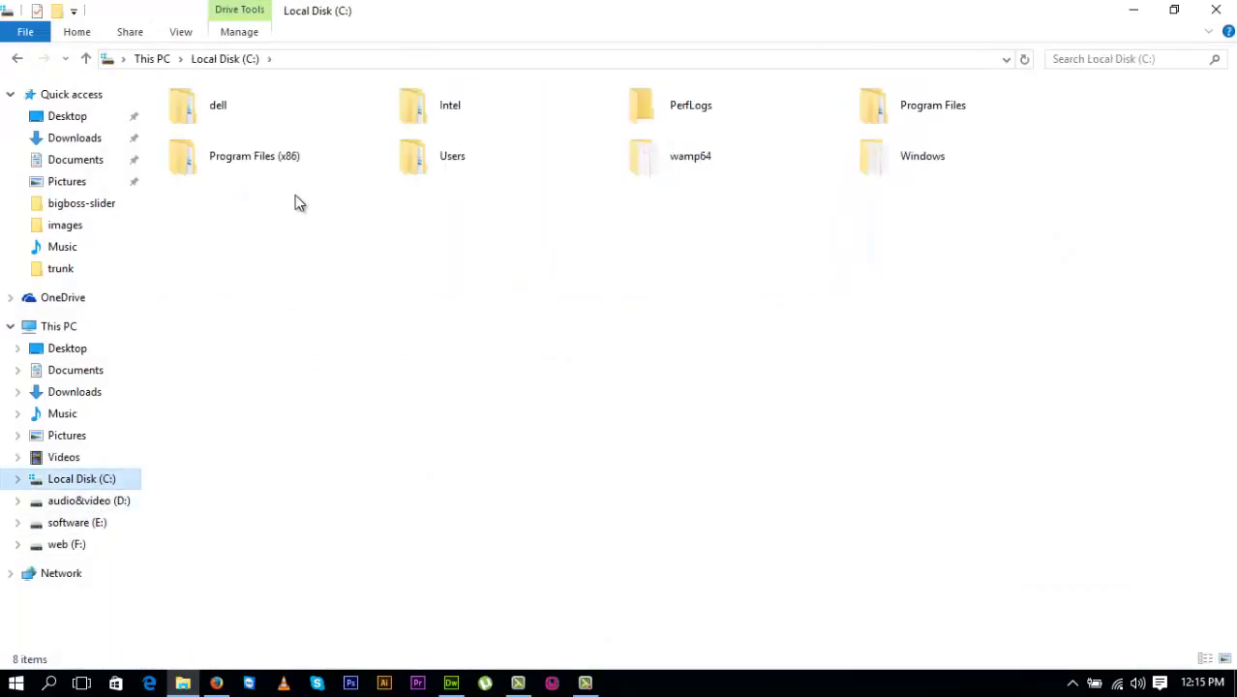
{"action": "double_click", "coordinate": [689, 171]}
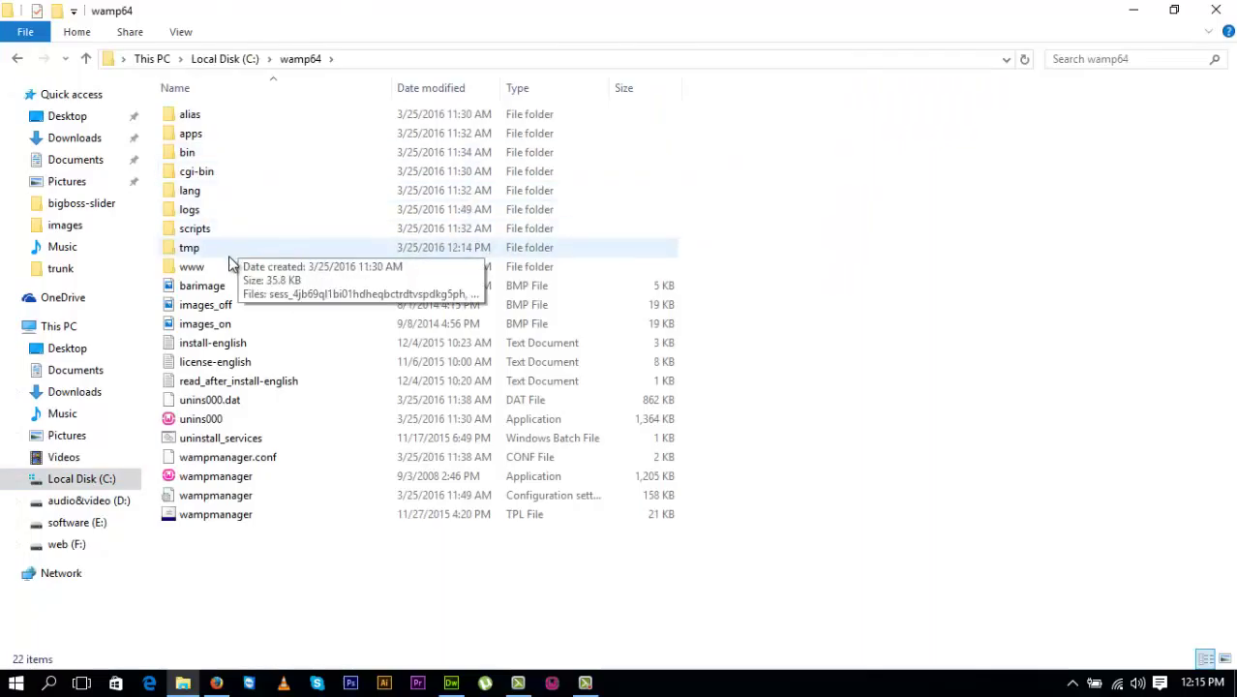
{"action": "double_click", "coordinate": [229, 264]}
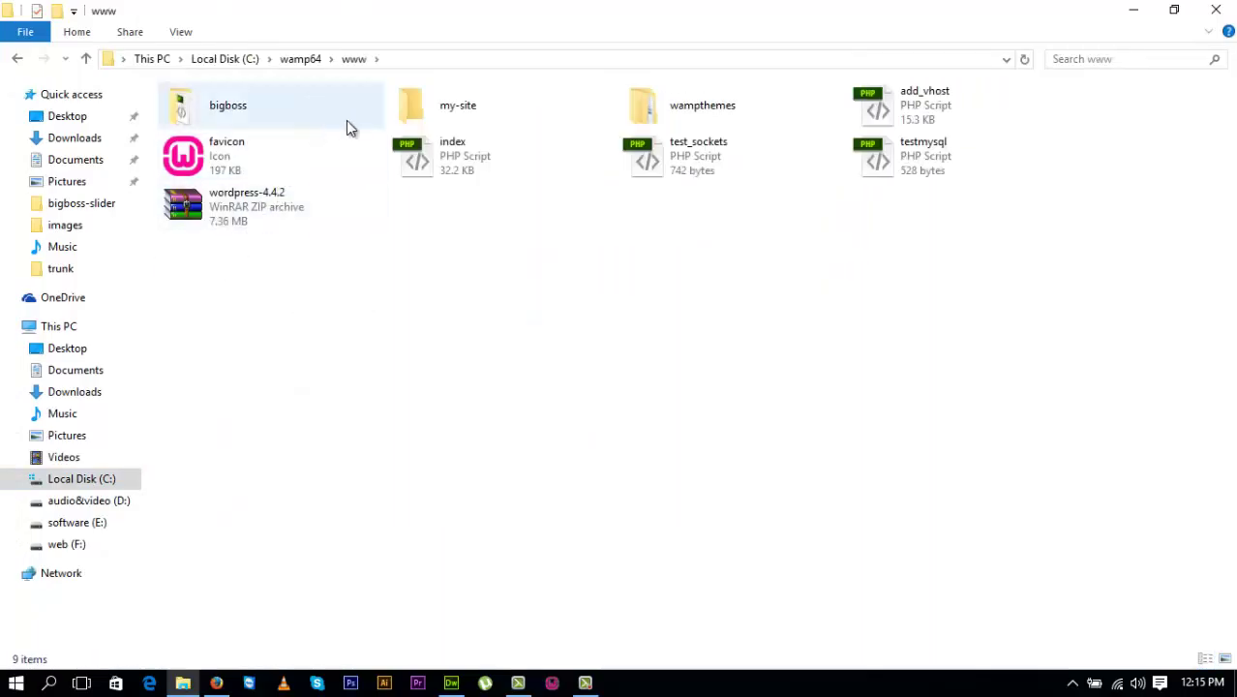
{"action": "double_click", "coordinate": [283, 106]}
{"action": "double_click", "coordinate": [261, 133]}
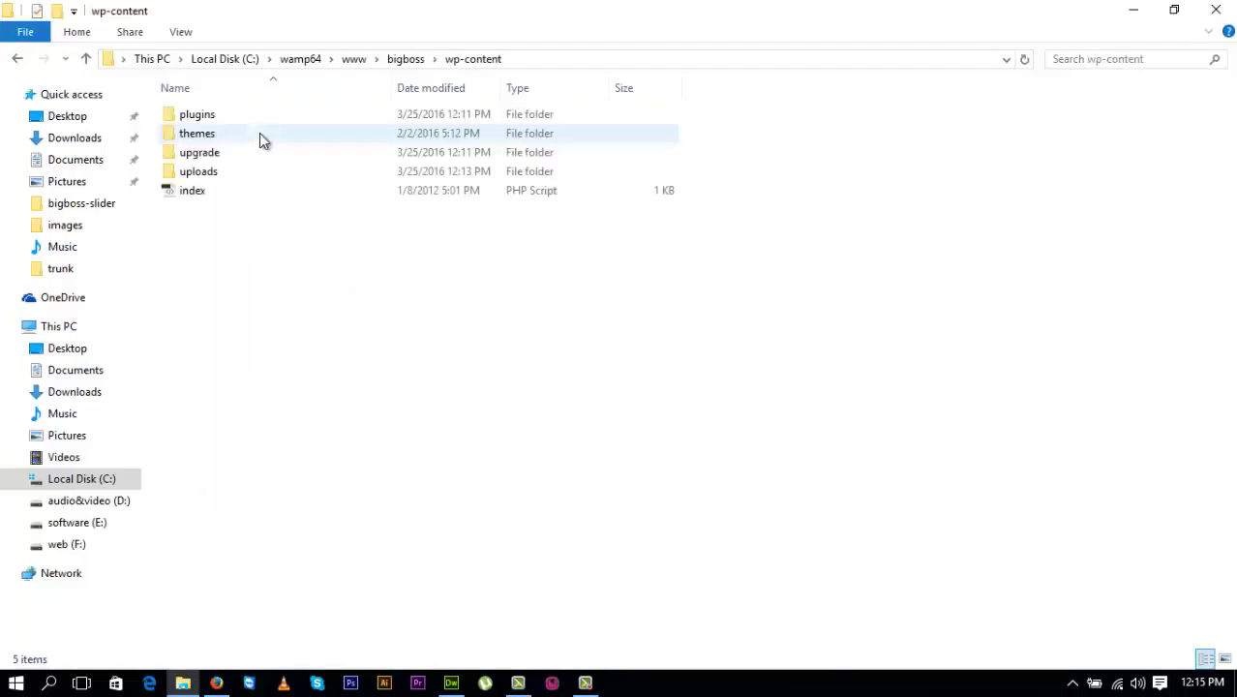
{"action": "double_click", "coordinate": [259, 132]}
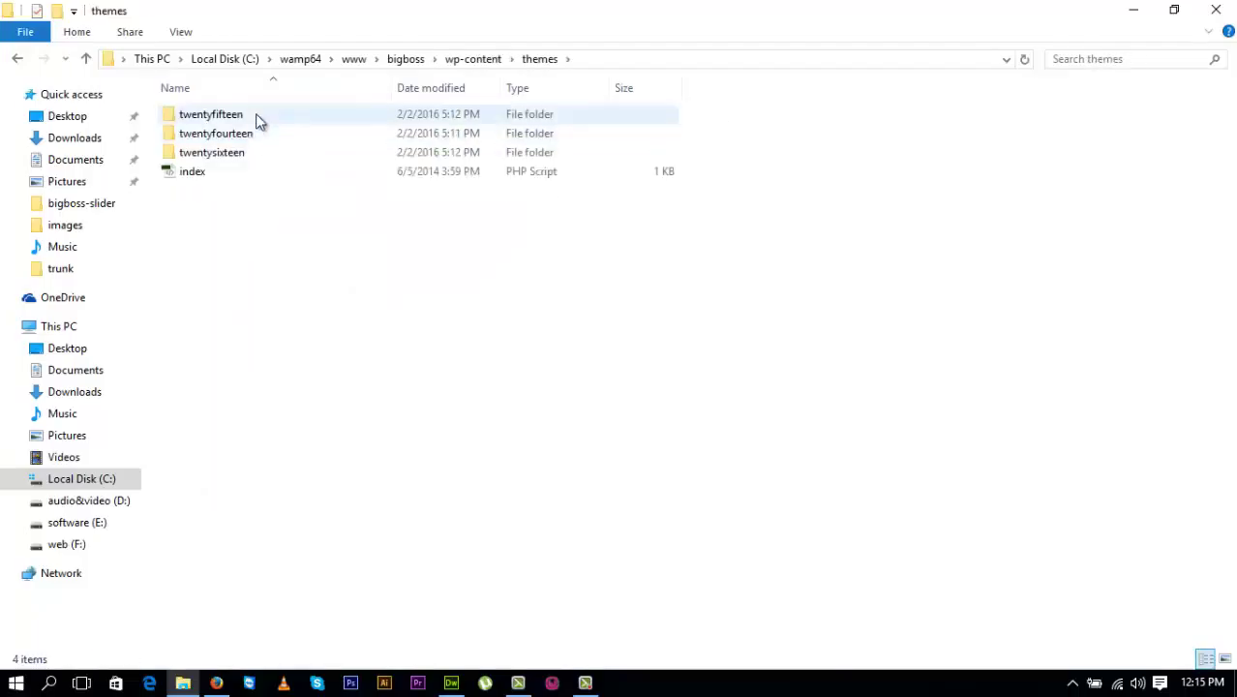
{"action": "double_click", "coordinate": [254, 153]}
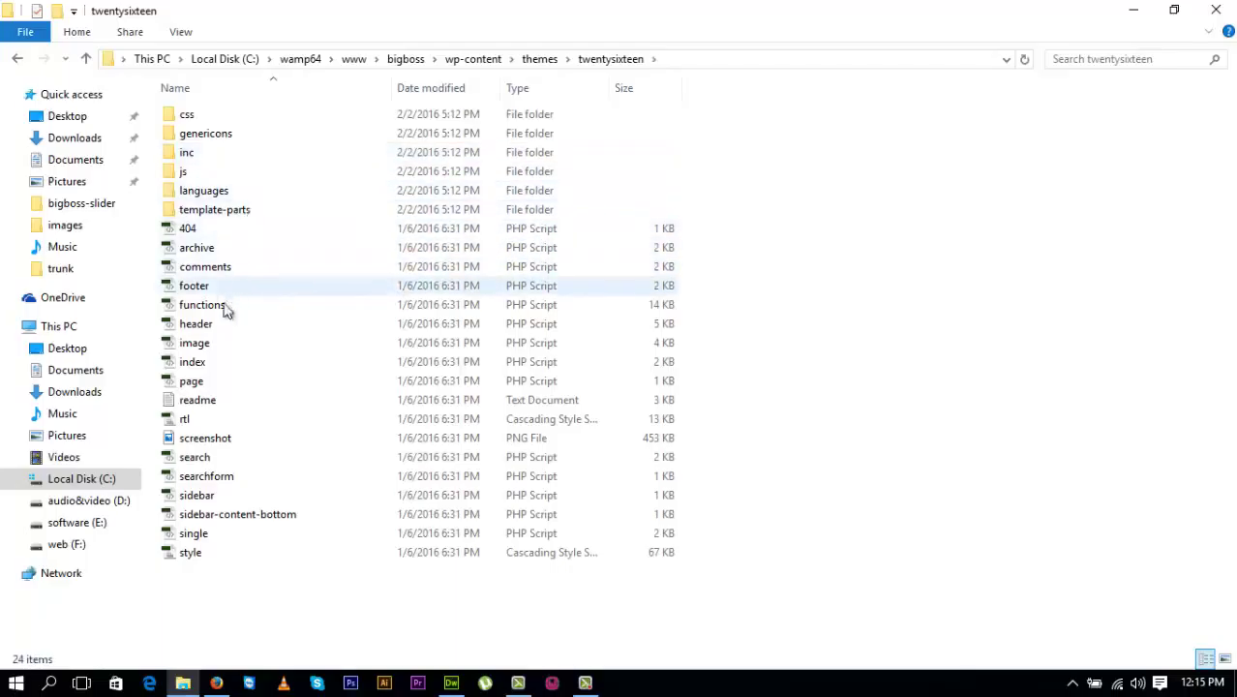
{"action": "left_click", "coordinate": [217, 327]}
{"action": "double_click", "coordinate": [216, 324]}
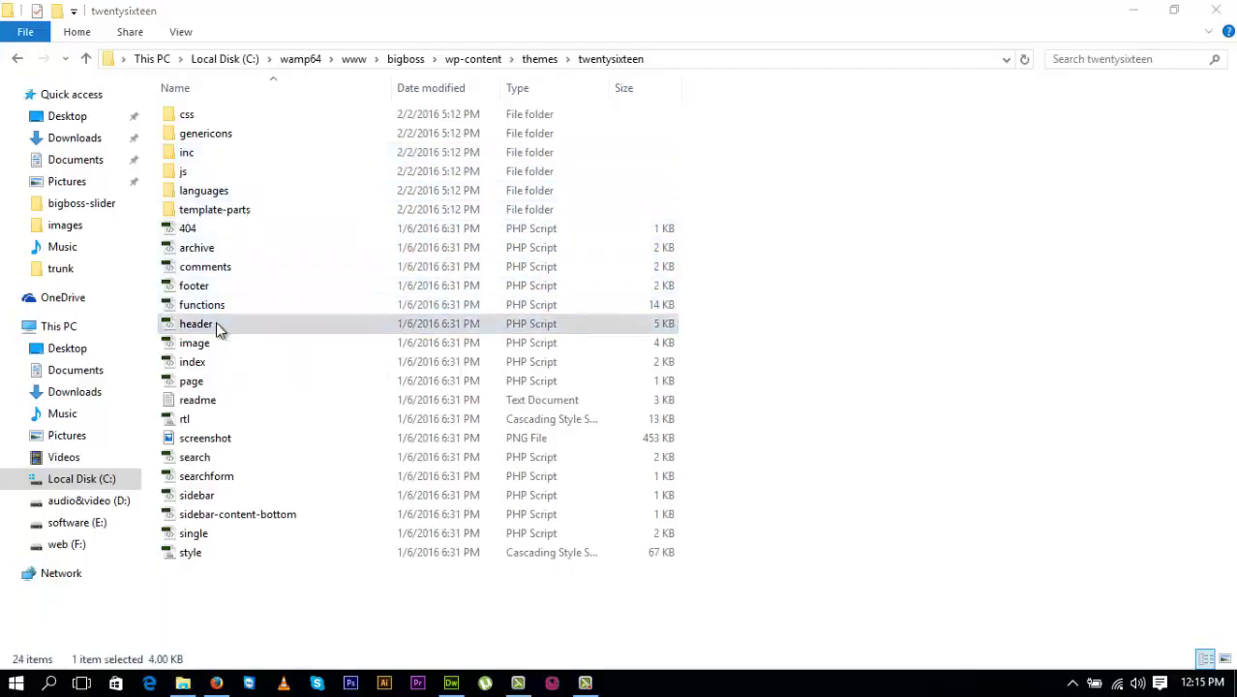
{"action": "left_click", "coordinate": [652, 593]}
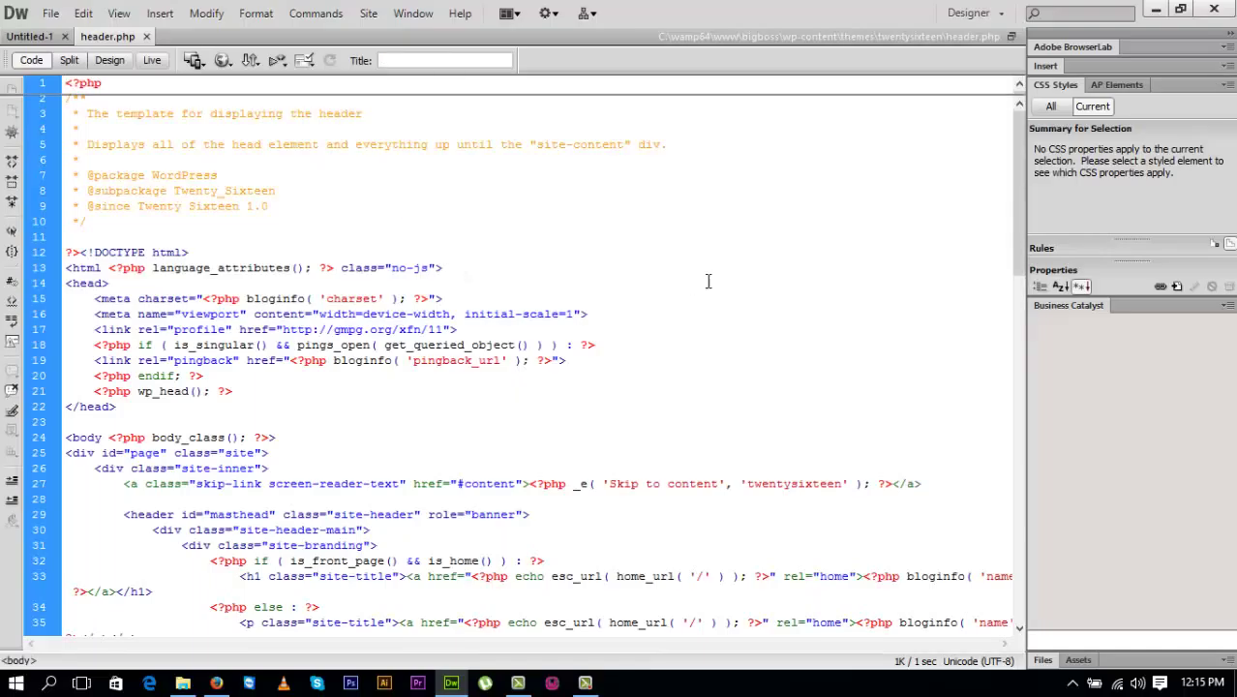
Paste the bigboss_slider() PHP snippet on a new line after the opening body tag
{"action": "left_click_drag", "start_coordinate": [1021, 187], "coordinate": [1019, 268]}
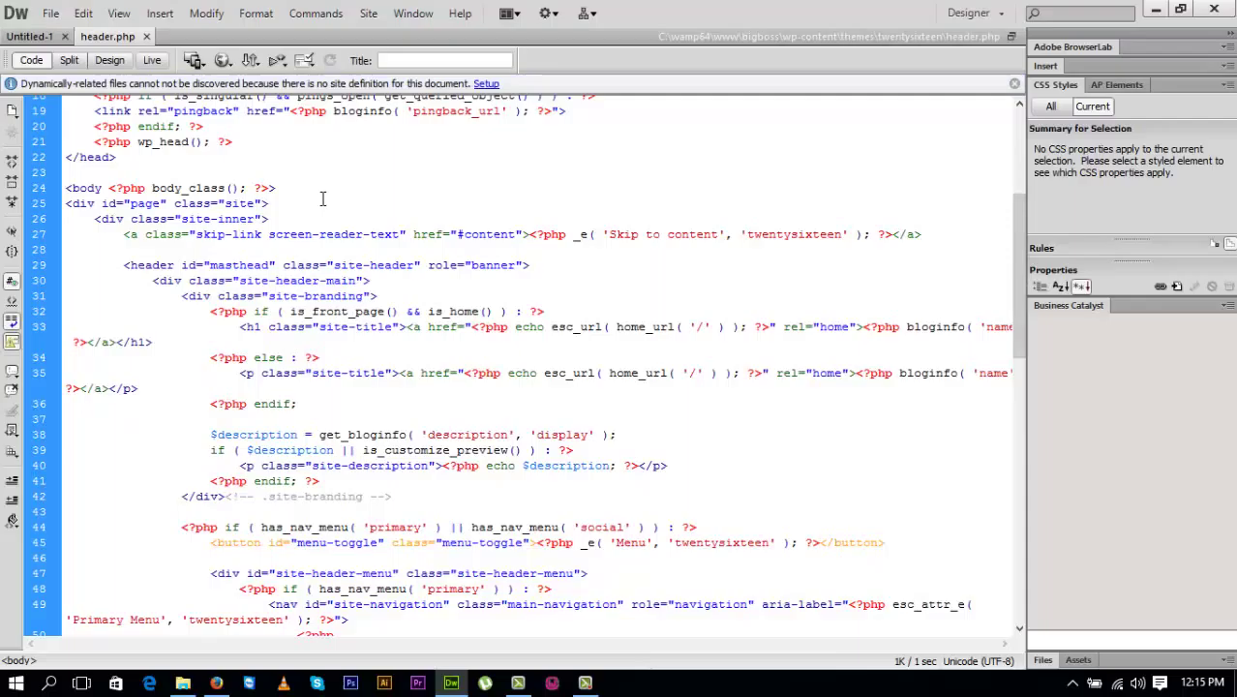
{"action": "left_click", "coordinate": [293, 189]}
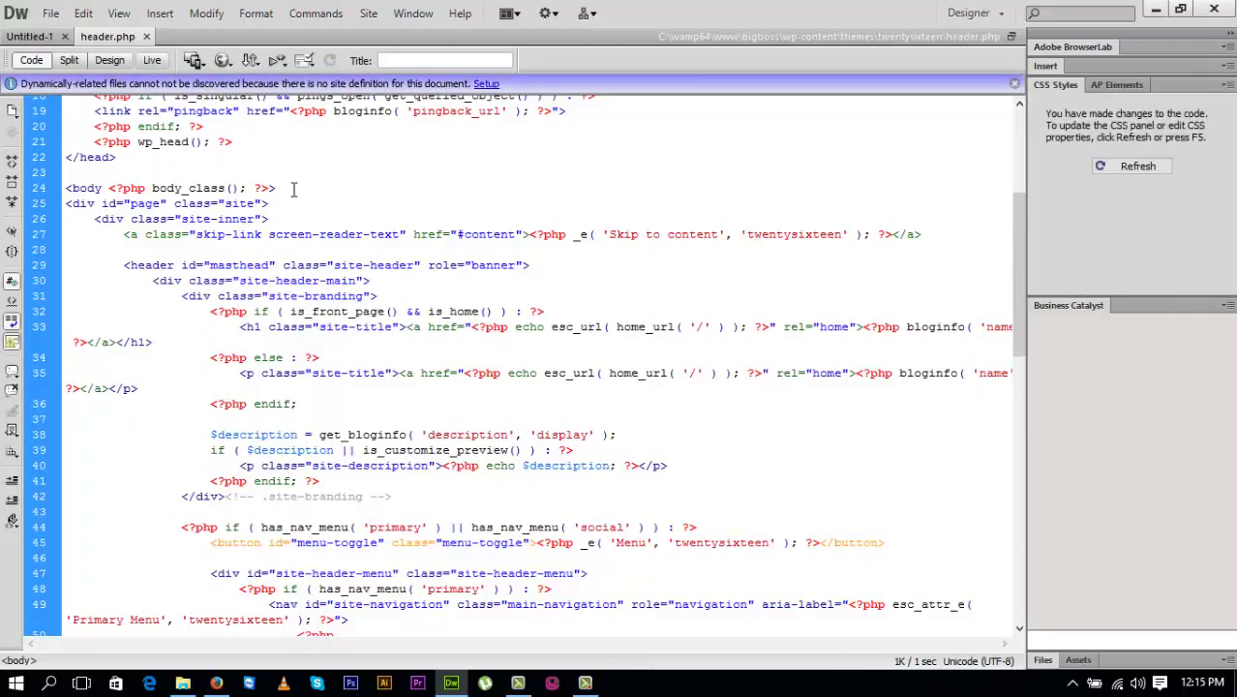
{"action": "key", "text": "Return"}
{"action": "key", "text": "Return"}
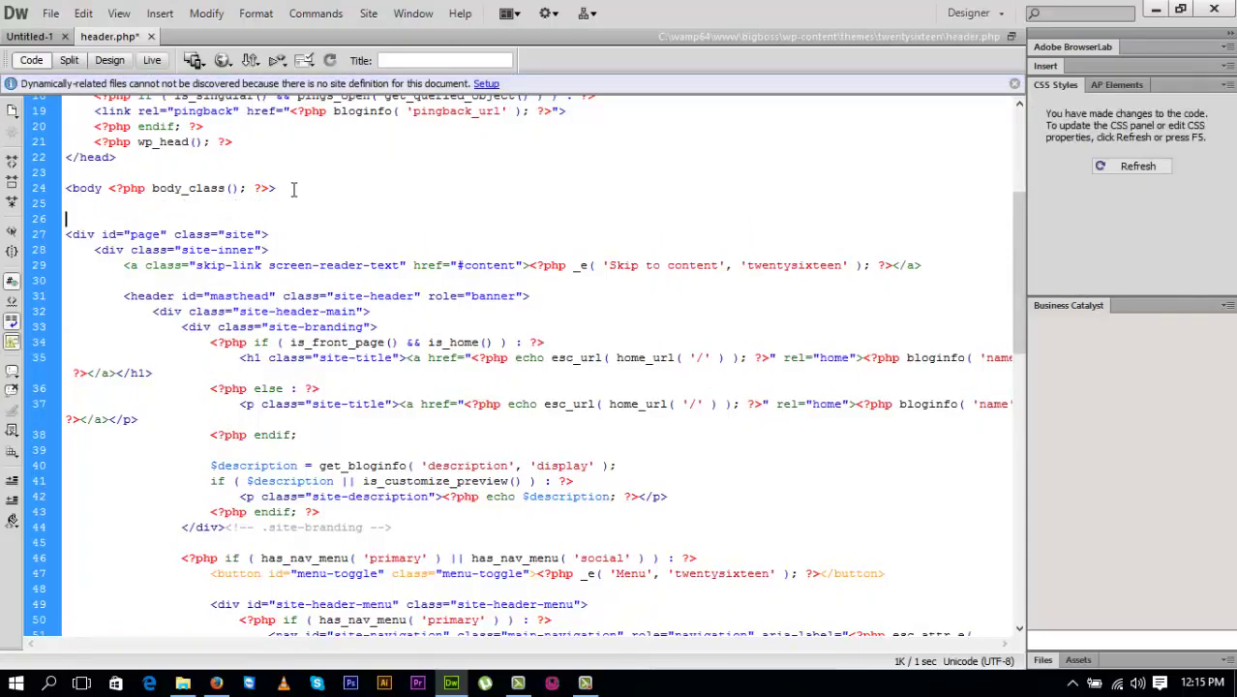
{"action": "key", "text": "Up"}
{"action": "type", "text": "< ?php bigboss_slider() ; ? >"}
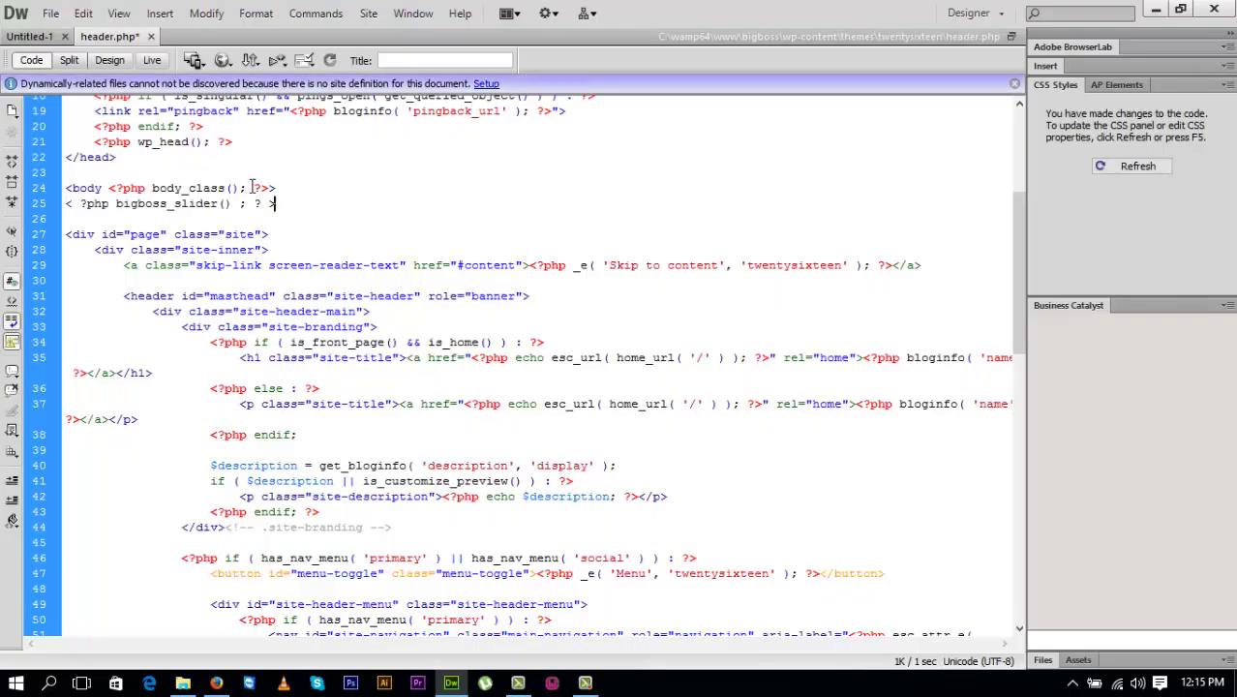
Remove the stray spaces so it reads <?php bigboss_slider(); ?> and save header.php
{"action": "left_click", "coordinate": [272, 202]}
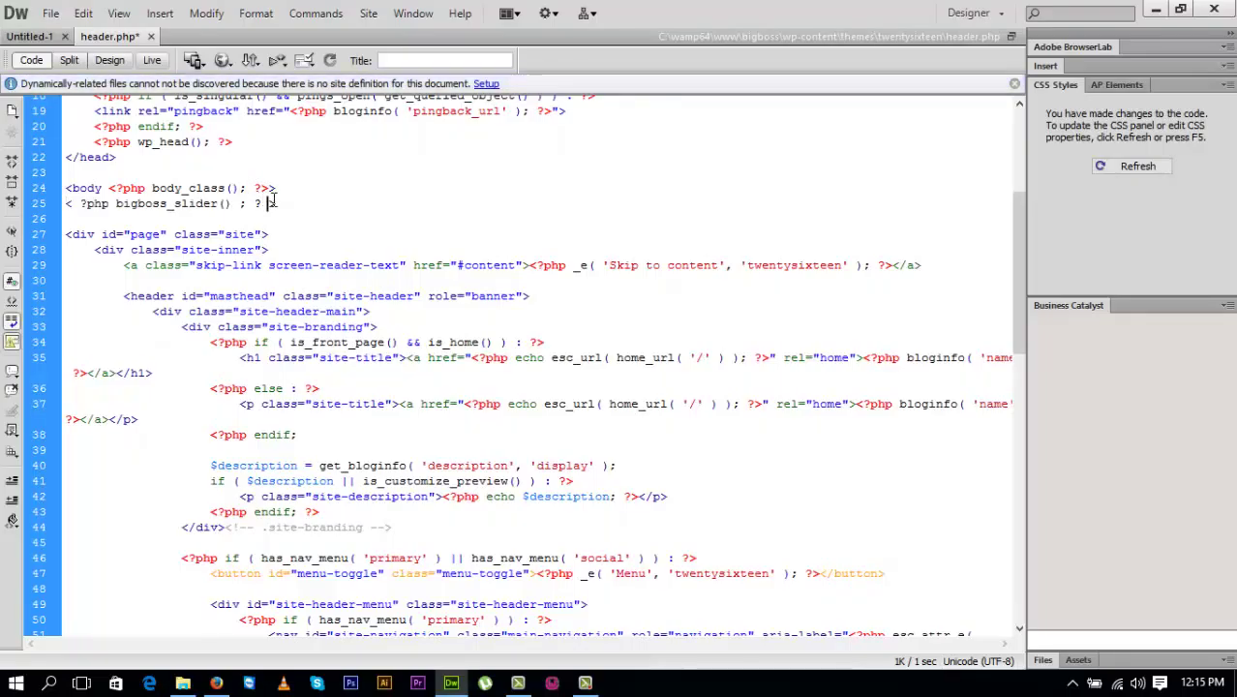
{"action": "key", "text": "BackSpace"}
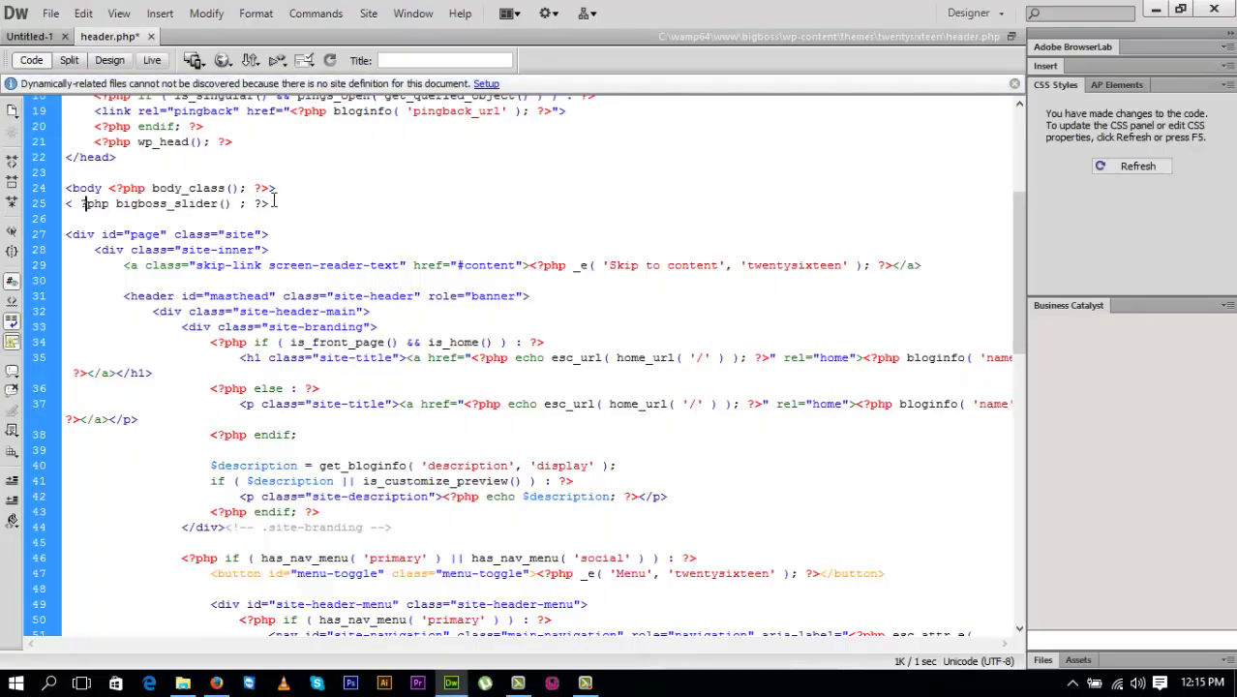
{"action": "key", "text": "Home"}
{"action": "key", "text": "Right"}
{"action": "key", "text": "Delete"}
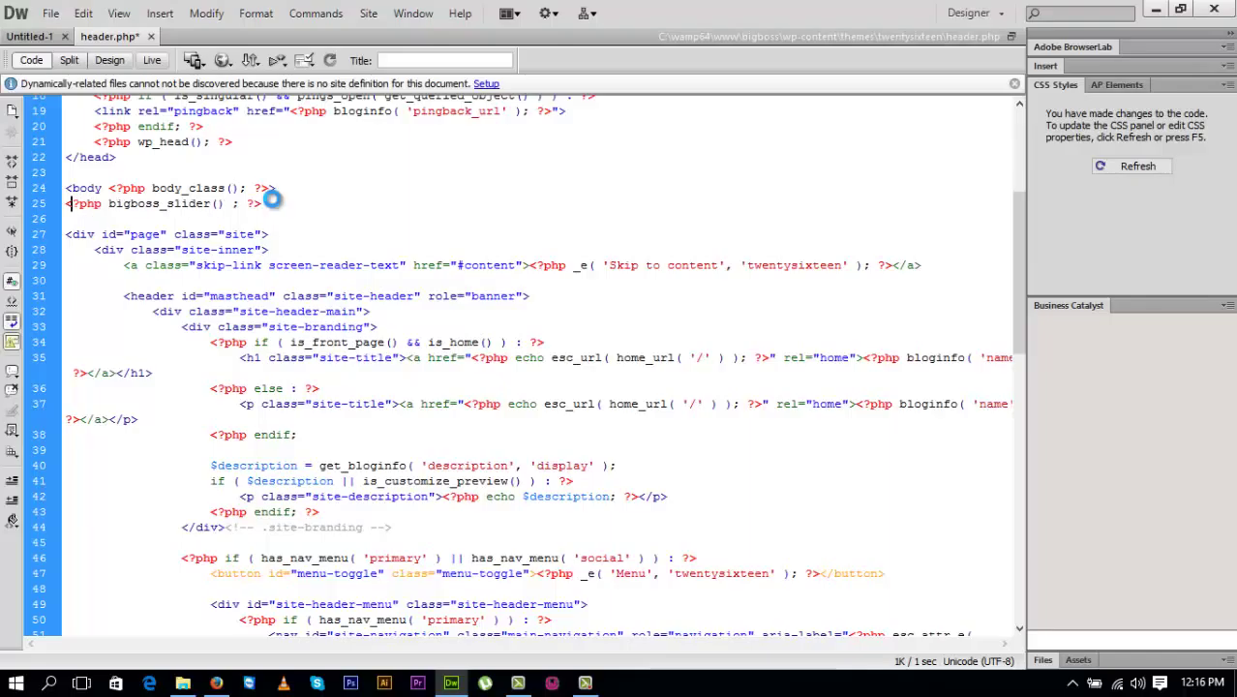
{"action": "key", "text": "ctrl+s"}
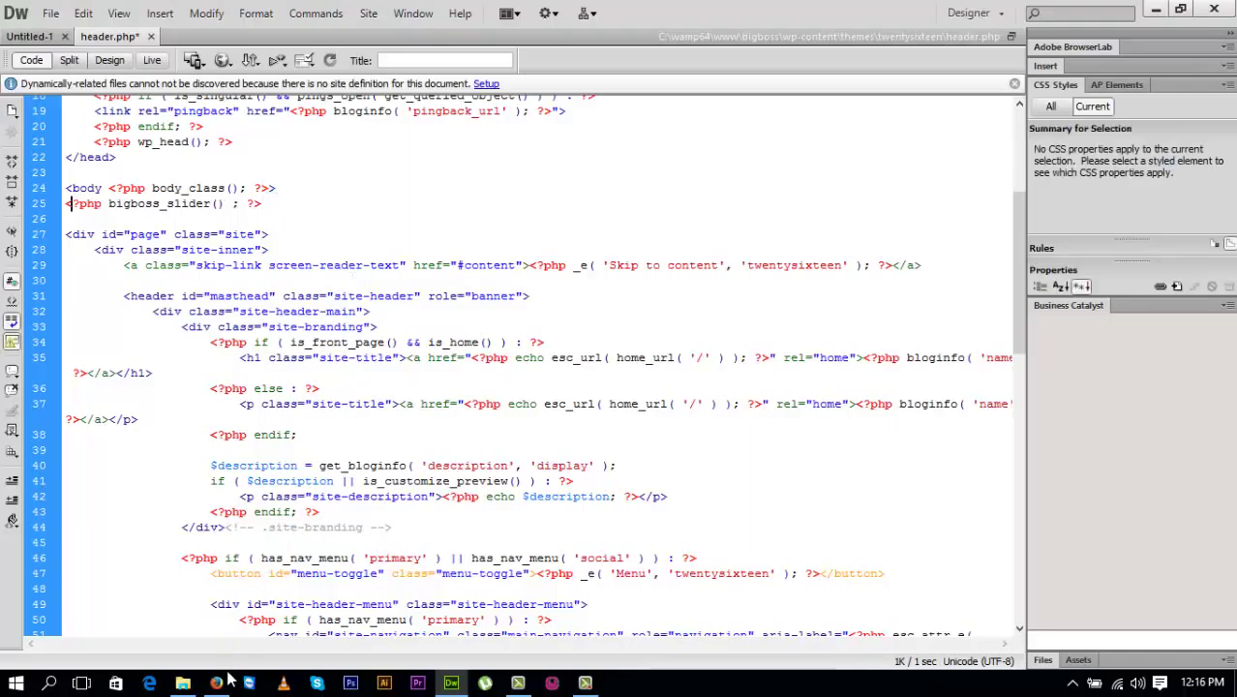
Reload the front page and check the slider's globe and Responsive Slider slides, then return to settings
{"action": "left_click", "coordinate": [216, 683]}
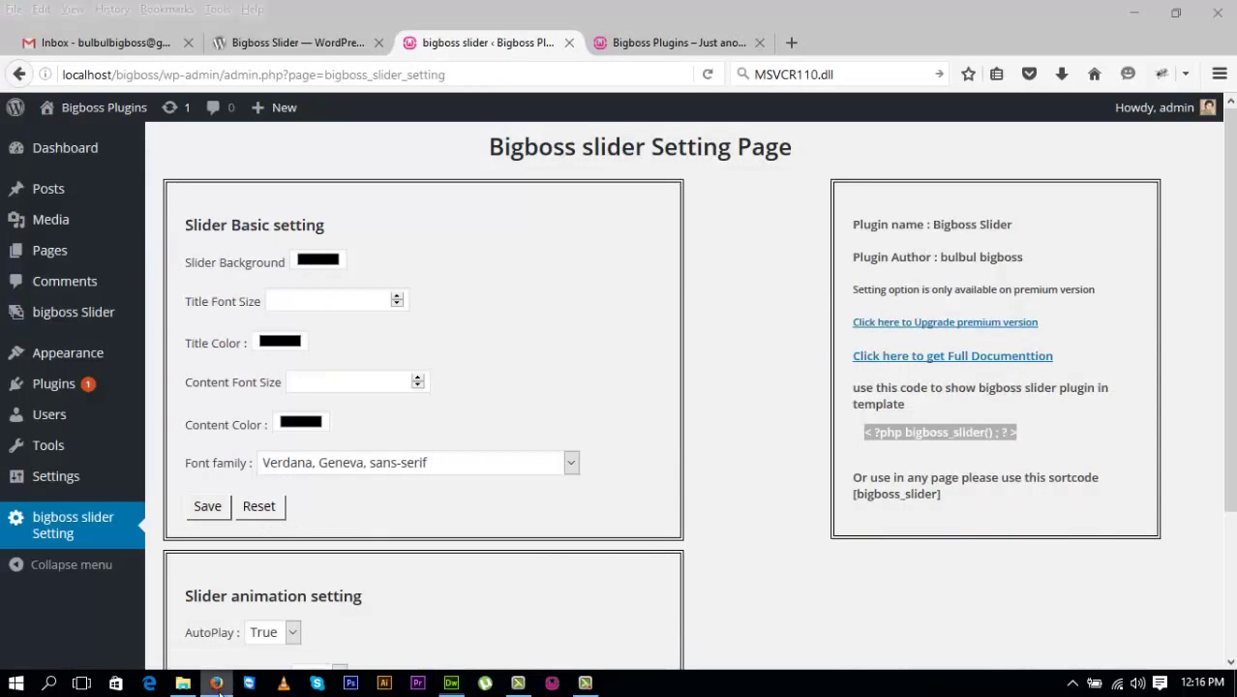
{"action": "left_click", "coordinate": [689, 47]}
{"action": "left_click", "coordinate": [708, 73]}
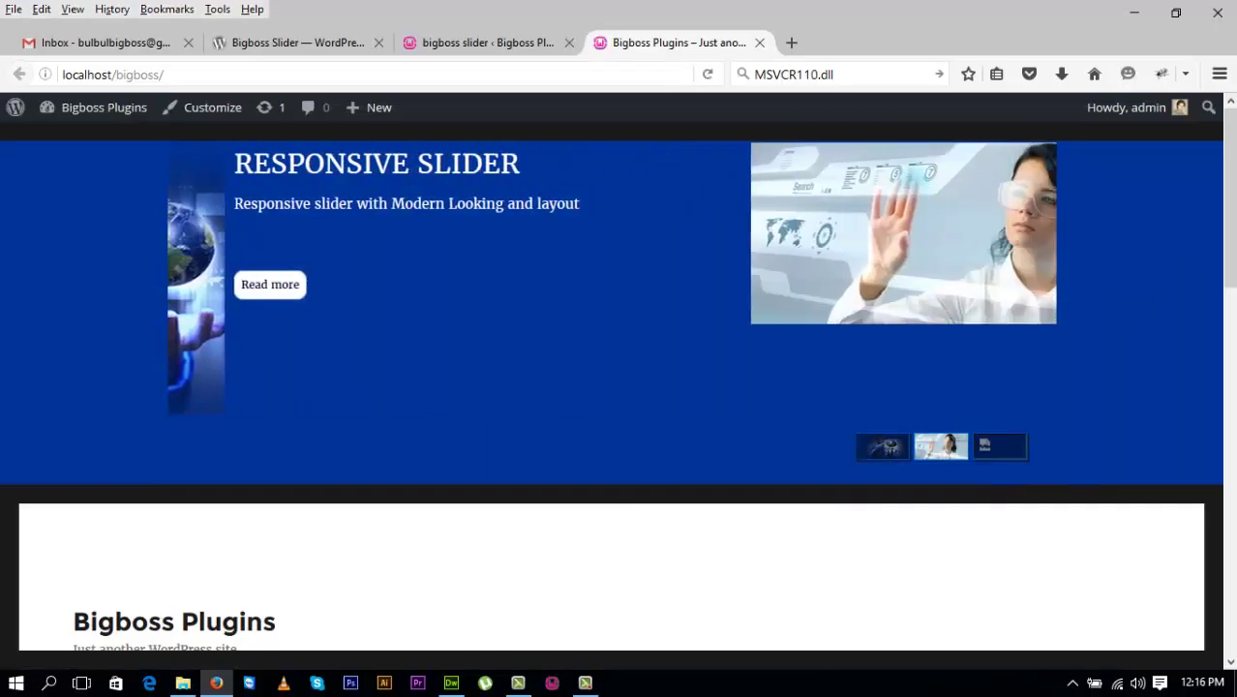
{"action": "scroll", "coordinate": [879, 200], "scroll_direction": "down", "scroll_amount": 2}
{"action": "scroll", "coordinate": [879, 200], "scroll_direction": "down", "scroll_amount": 3}
{"action": "scroll", "coordinate": [879, 201], "scroll_direction": "up", "scroll_amount": 5}
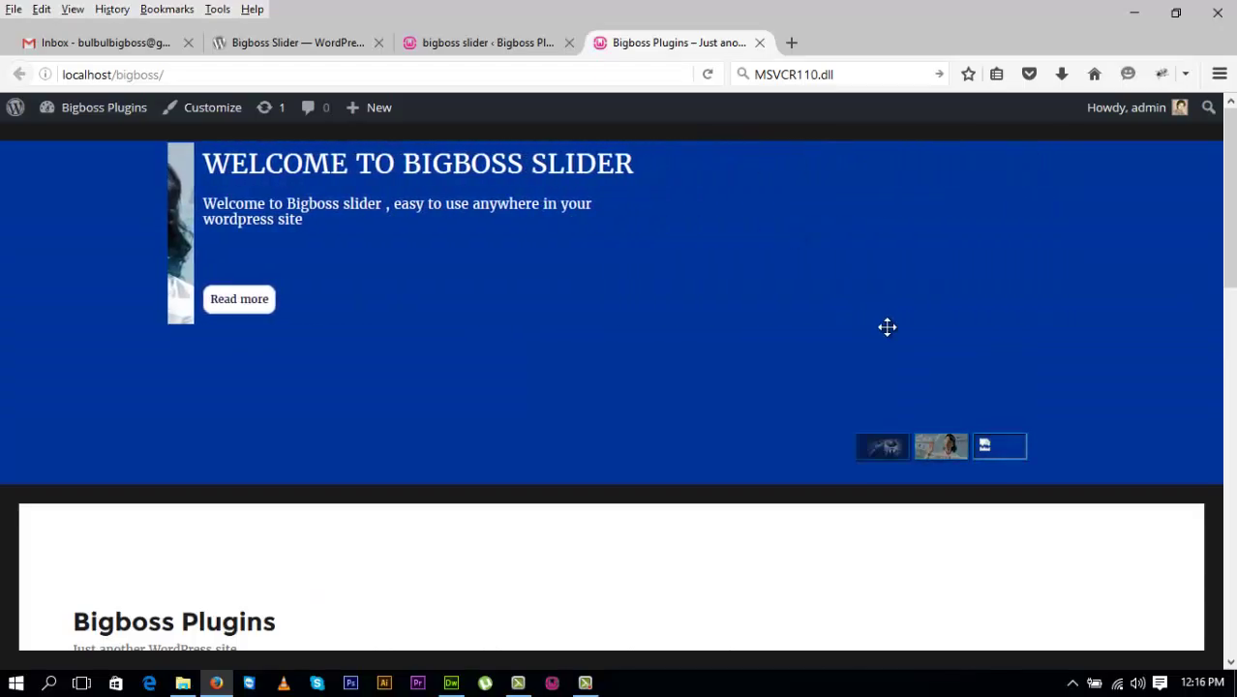
{"action": "left_click", "coordinate": [889, 446]}
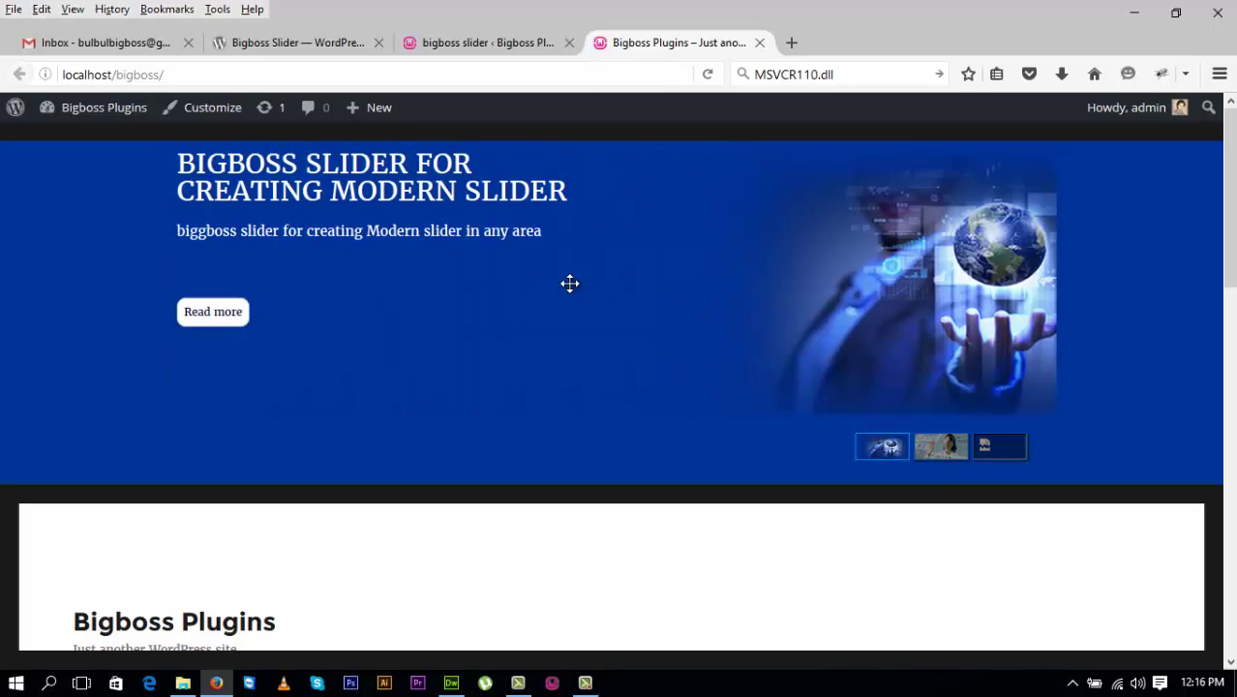
{"action": "left_click", "coordinate": [944, 445]}
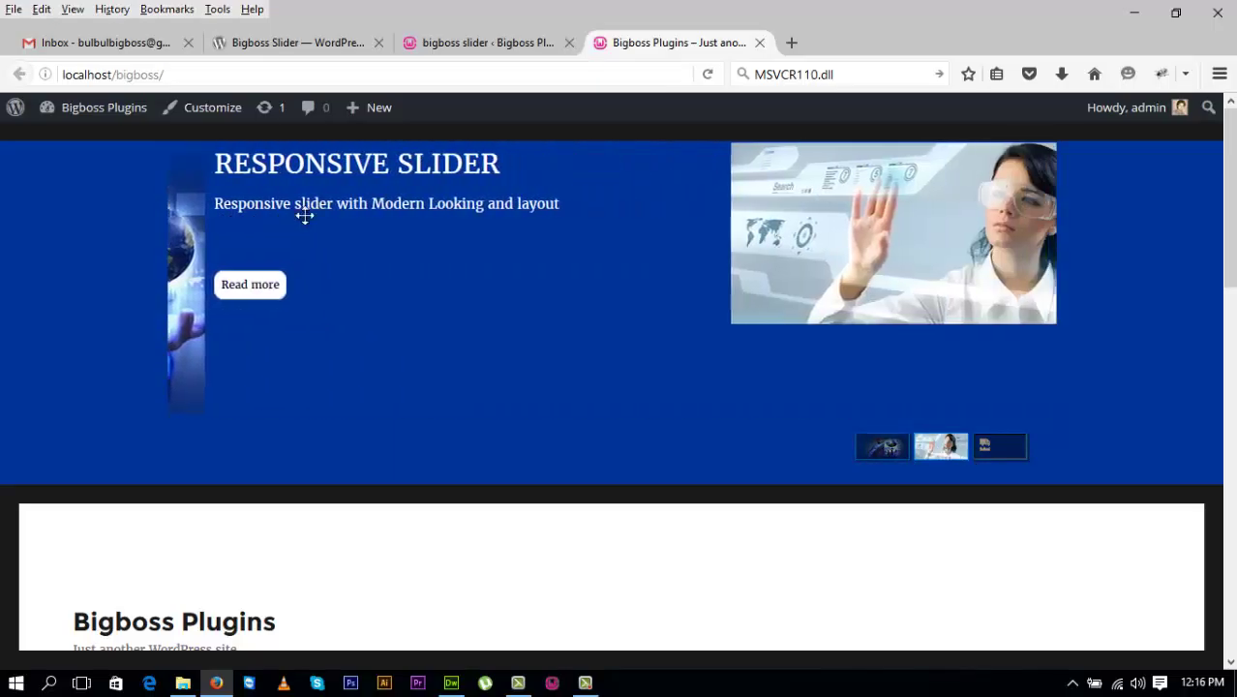
{"action": "left_click", "coordinate": [478, 39]}
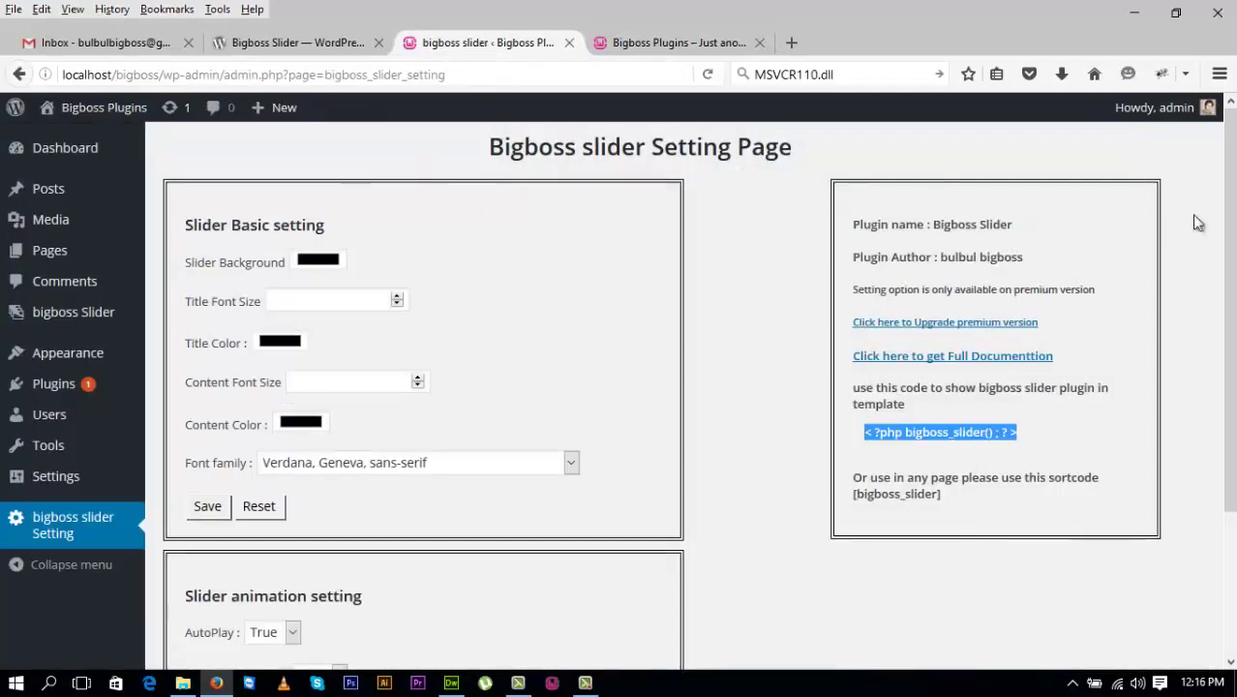
{"action": "mouse_move", "coordinate": [50, 220]}
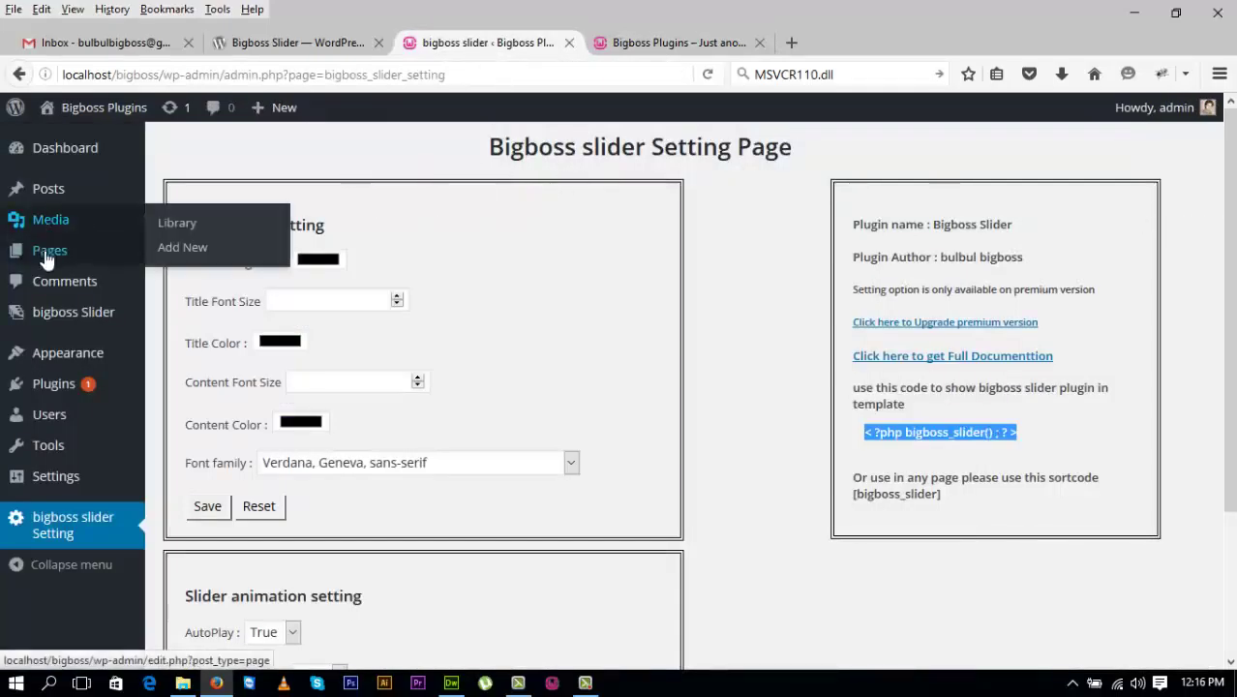
Start a new page in another tab and title it 'New'
{"action": "mouse_move", "coordinate": [50, 250]}
{"action": "middle_click", "coordinate": [181, 280]}
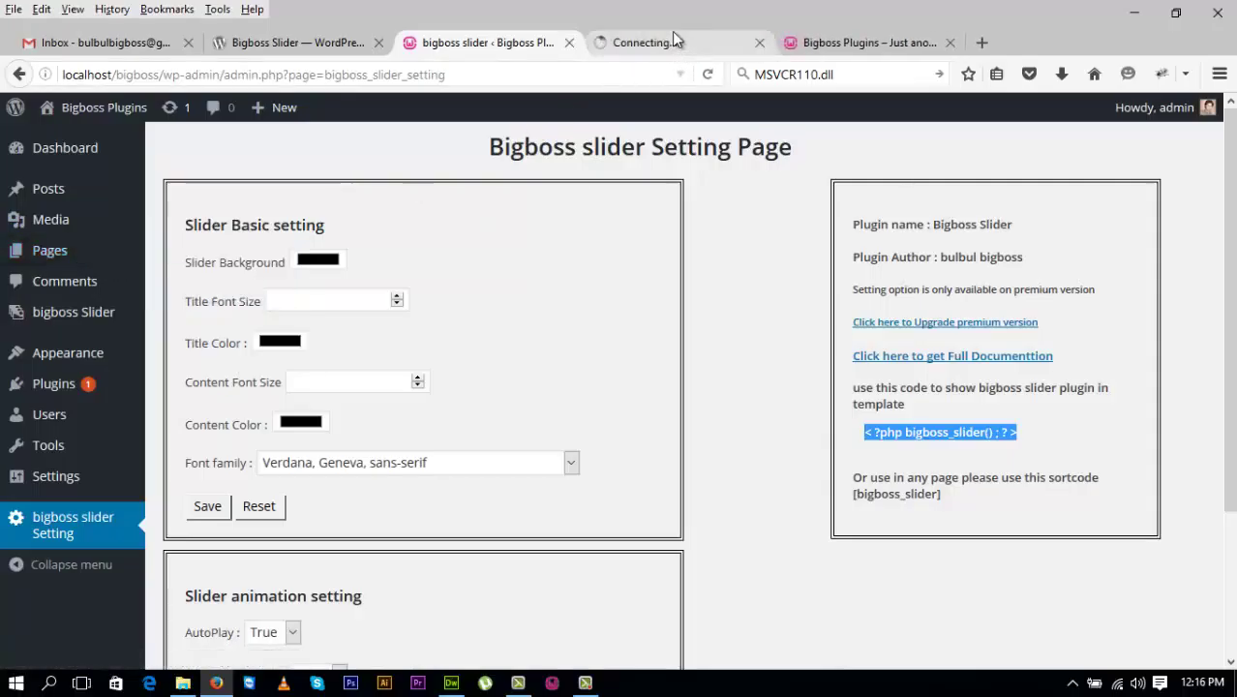
{"action": "left_click", "coordinate": [674, 44]}
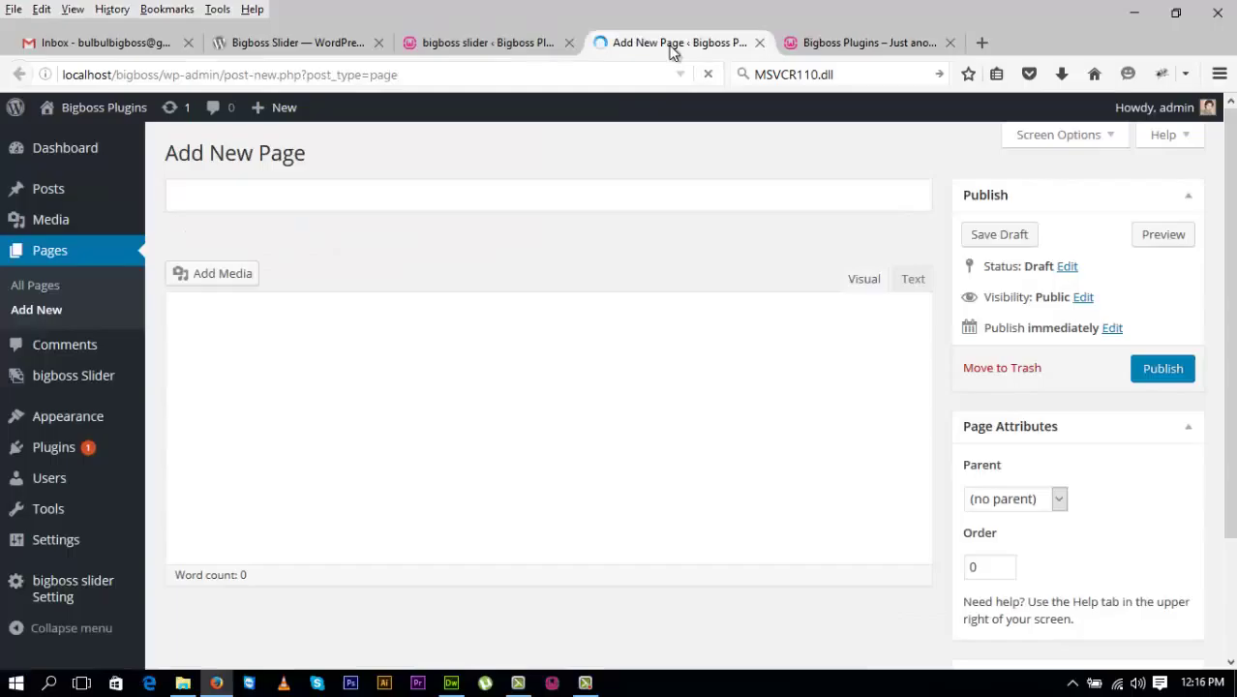
{"action": "left_click", "coordinate": [476, 203]}
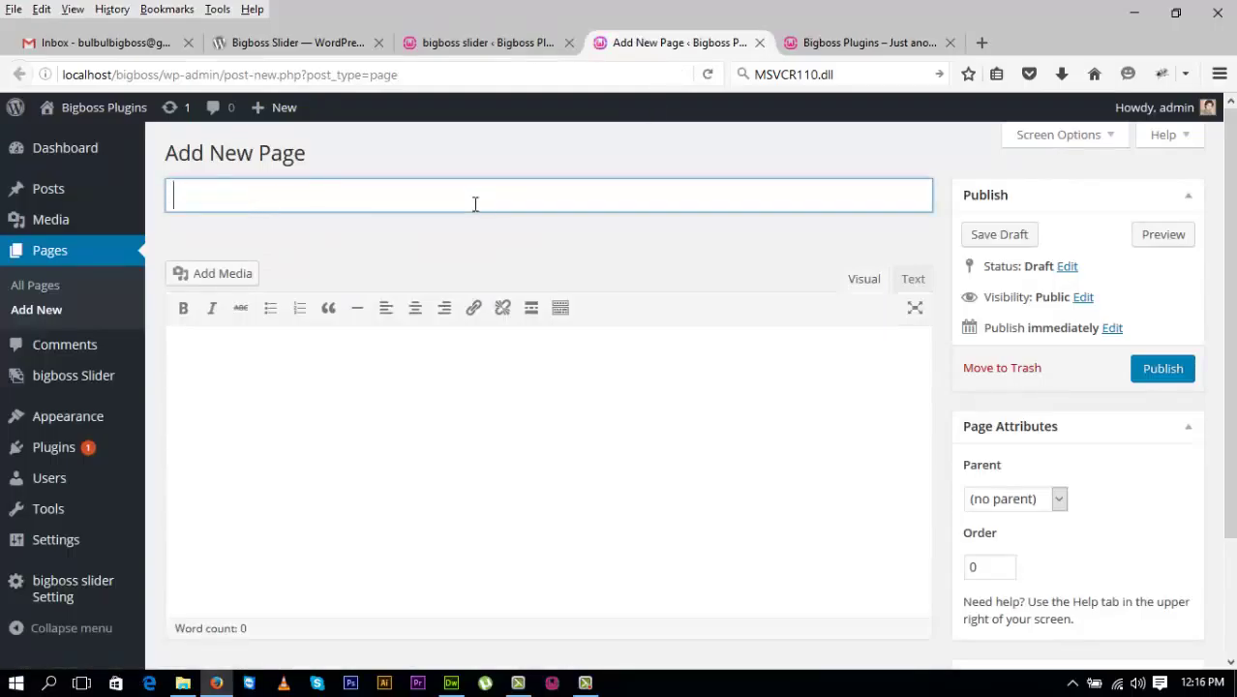
{"action": "type", "text": "New"}
{"action": "left_click", "coordinate": [392, 346]}
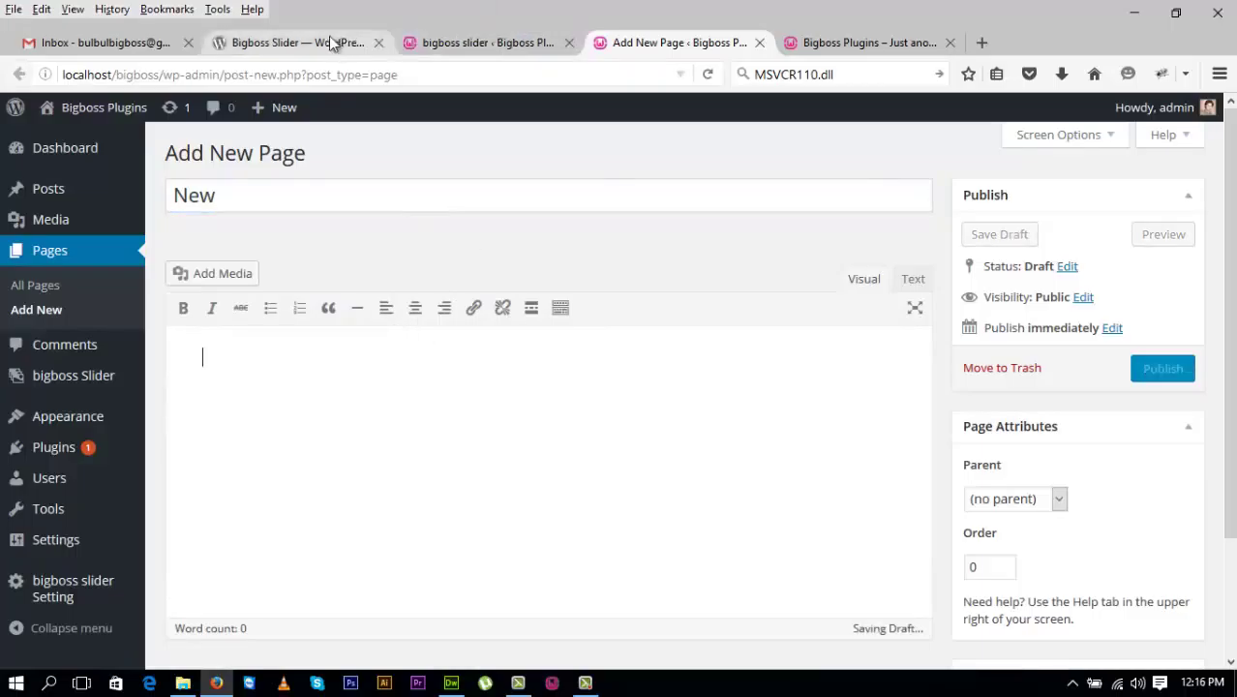
Copy the [bigboss_slider] shortcode from the settings page into the page body and view it as Text
{"action": "left_click", "coordinate": [481, 43]}
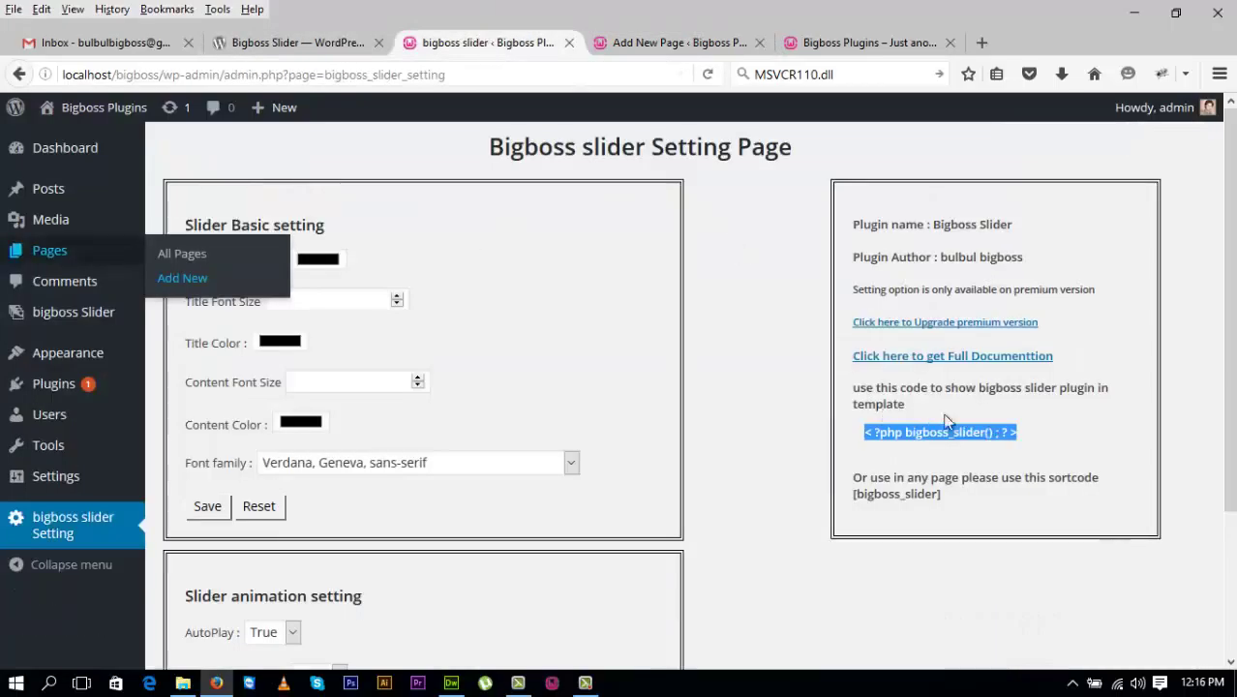
{"action": "left_click_drag", "start_coordinate": [946, 492], "coordinate": [867, 509]}
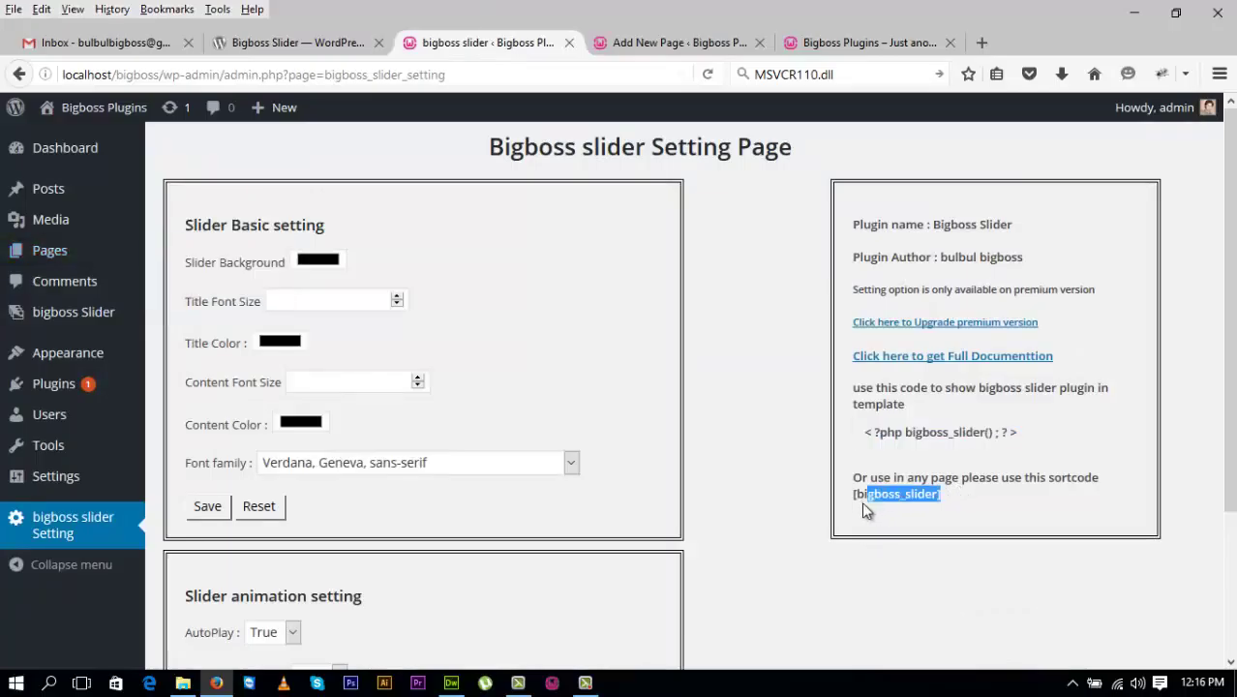
{"action": "left_click", "coordinate": [667, 48]}
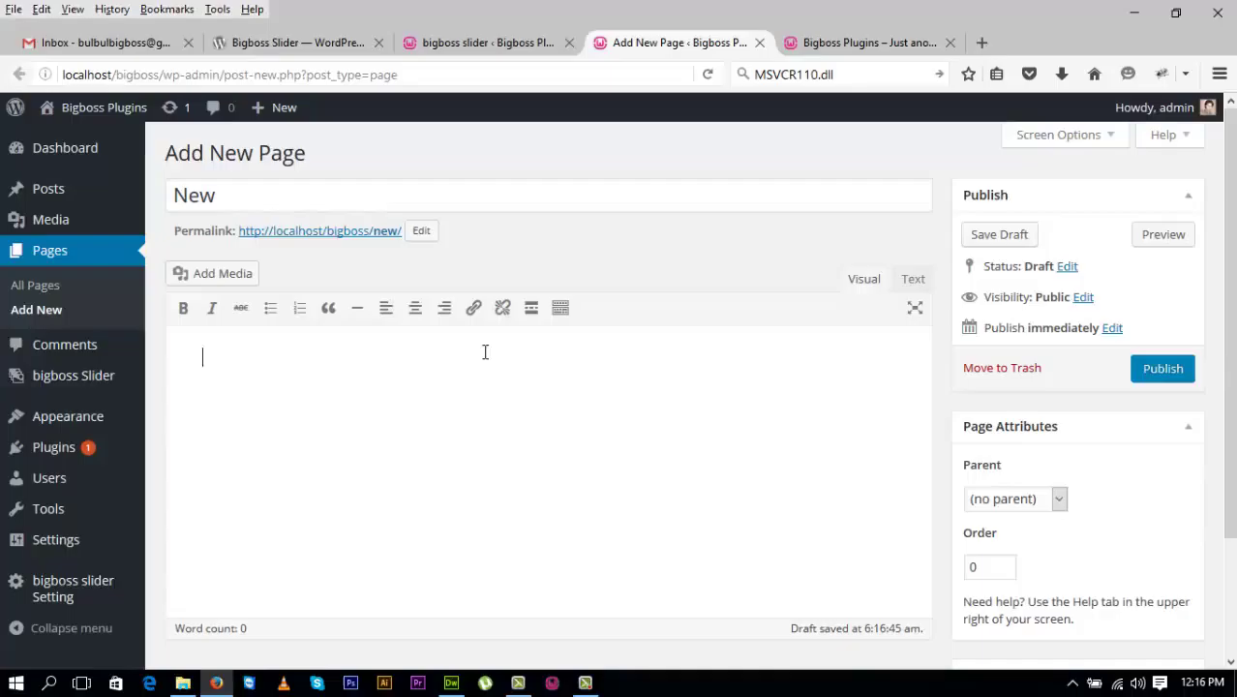
{"action": "type", "text": "[BIGBOSS_SLIDER]"}
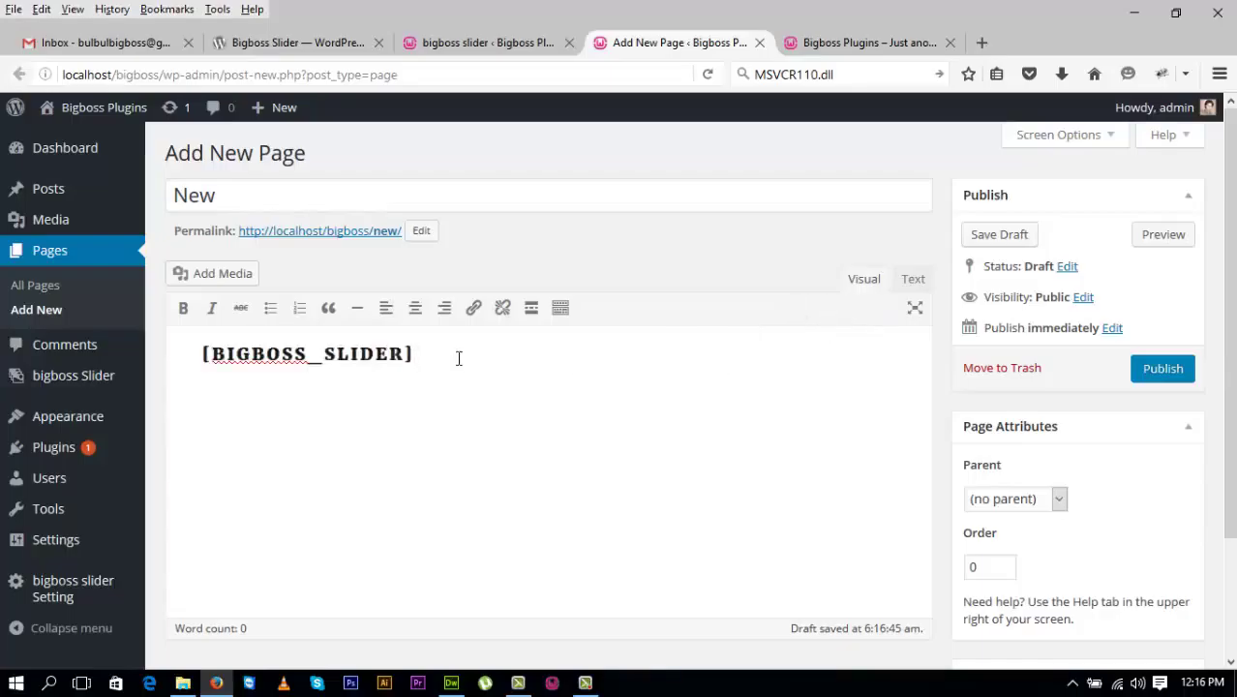
{"action": "triple_click", "coordinate": [278, 363]}
{"action": "left_click", "coordinate": [184, 308]}
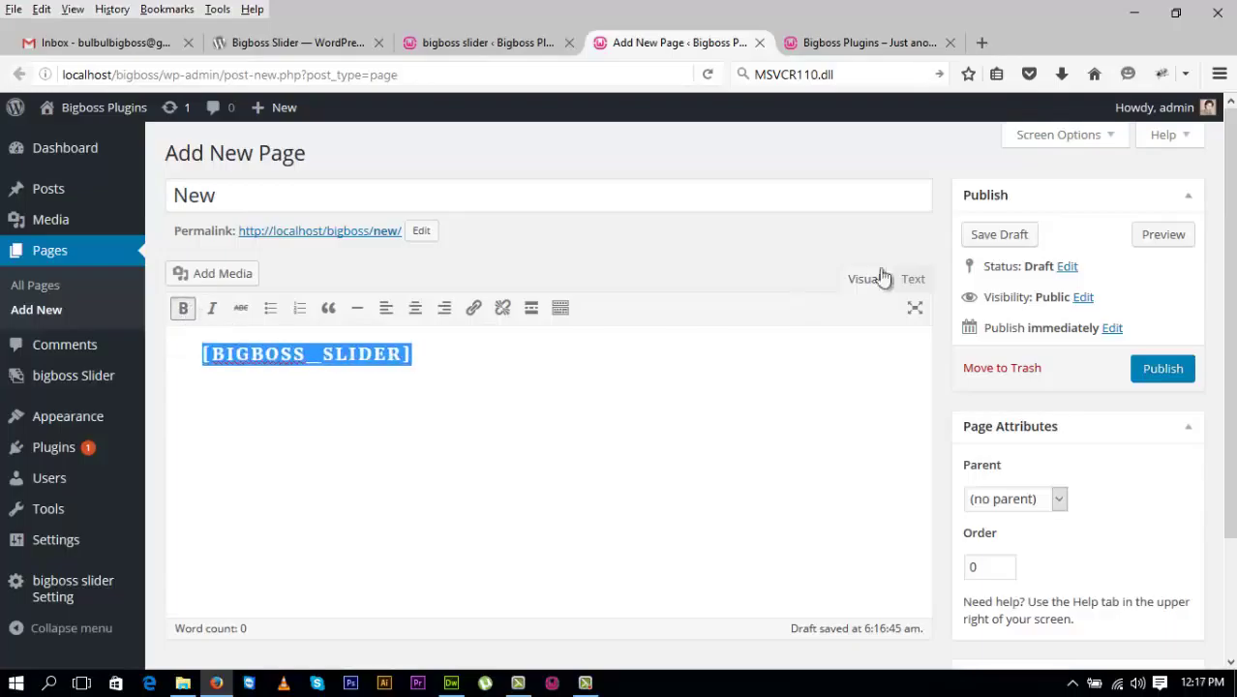
{"action": "left_click", "coordinate": [915, 279]}
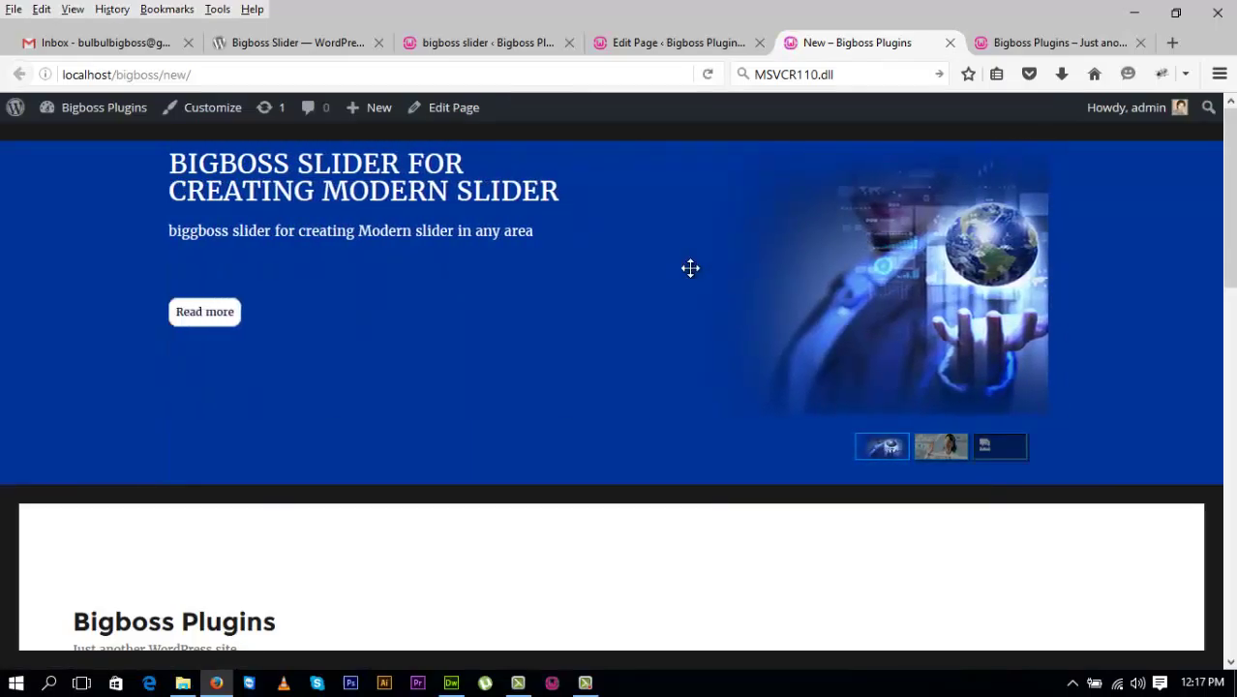
Go to All Posts and open the Hello world! post for editing
{"action": "scroll", "coordinate": [1208, 291], "scroll_direction": "down", "scroll_amount": 4}
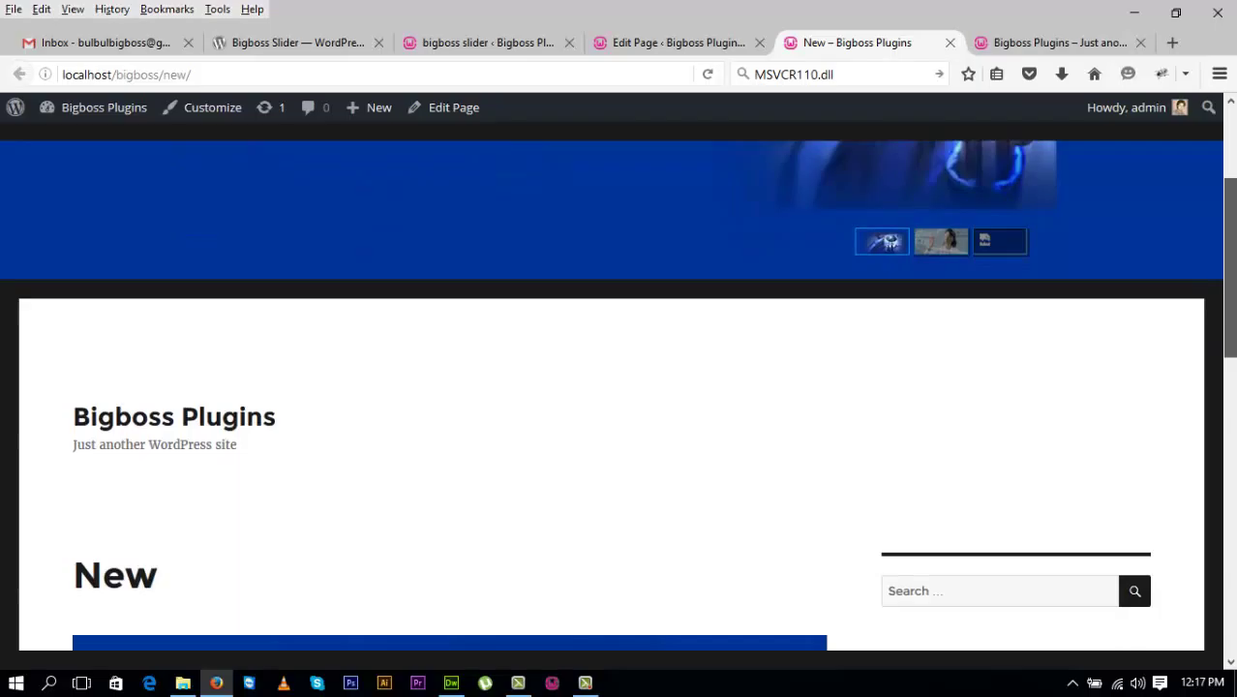
{"action": "scroll", "coordinate": [1214, 432], "scroll_direction": "down", "scroll_amount": 7}
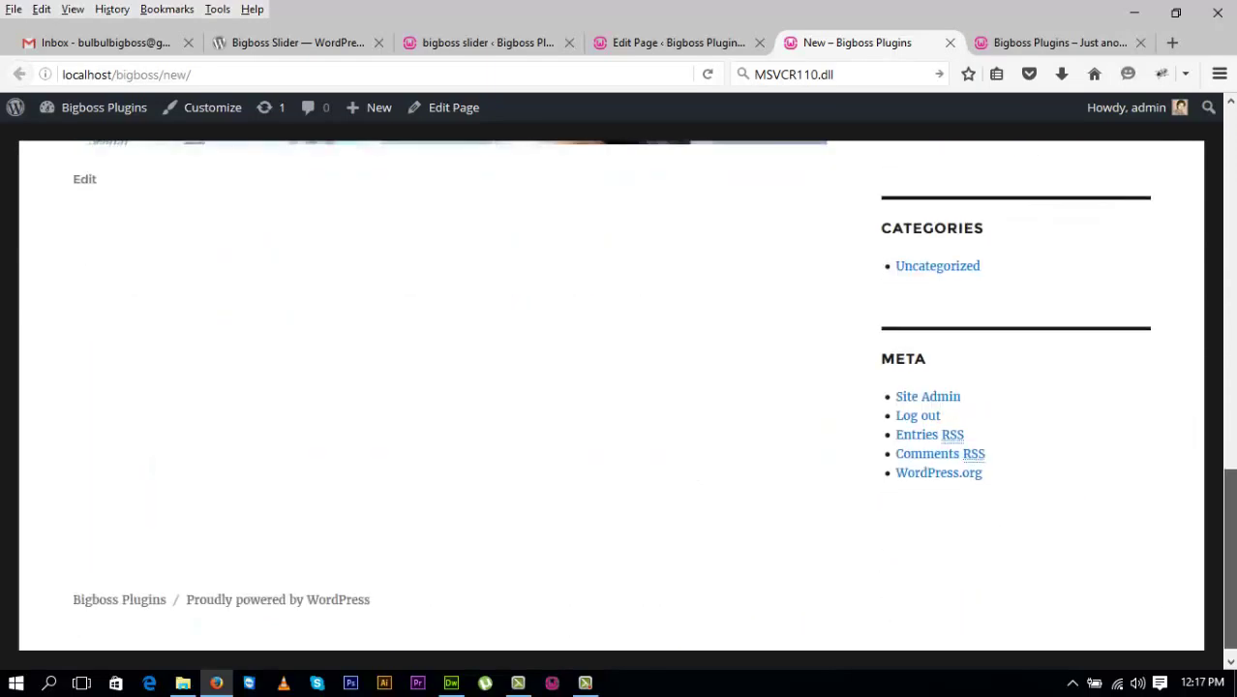
{"action": "left_click_drag", "start_coordinate": [1235, 357], "coordinate": [710, 8]}
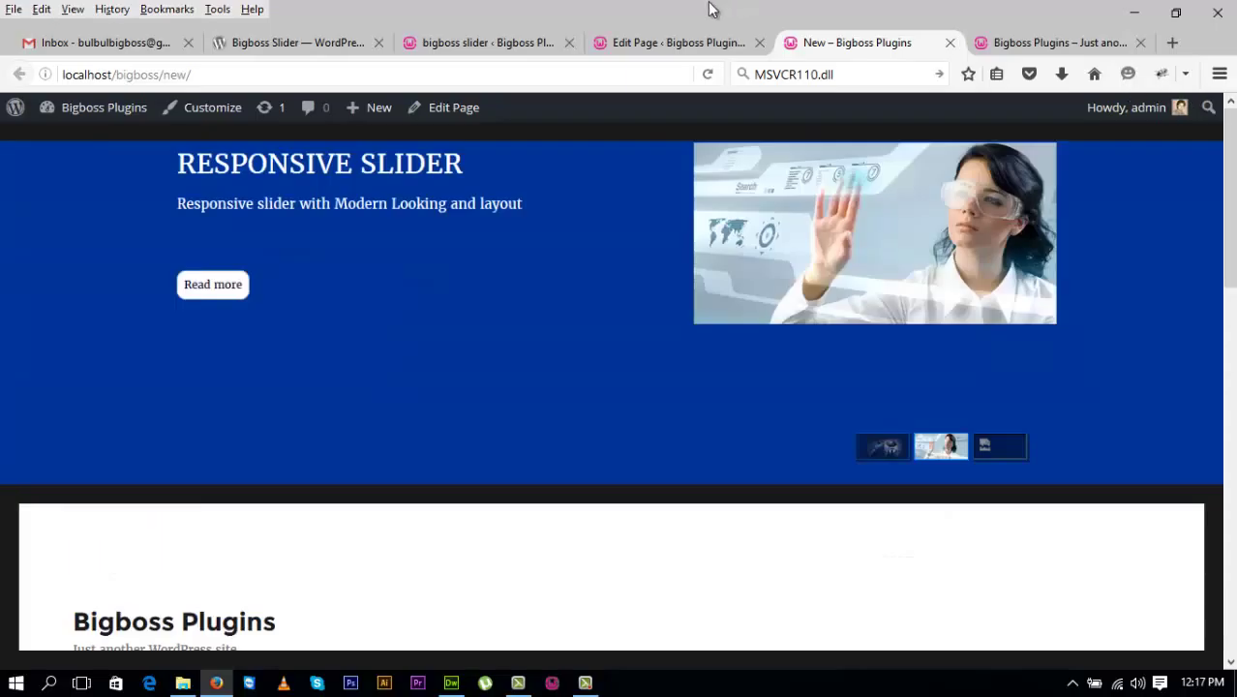
{"action": "left_click", "coordinate": [649, 38]}
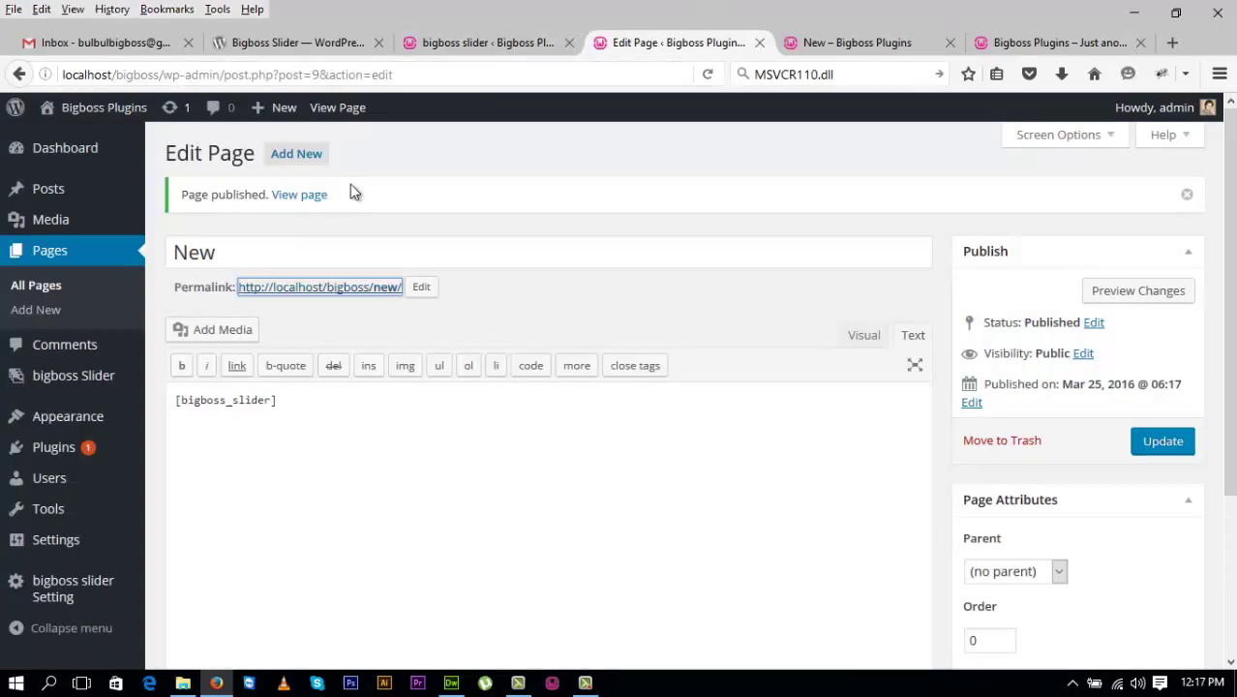
{"action": "mouse_move", "coordinate": [48, 189]}
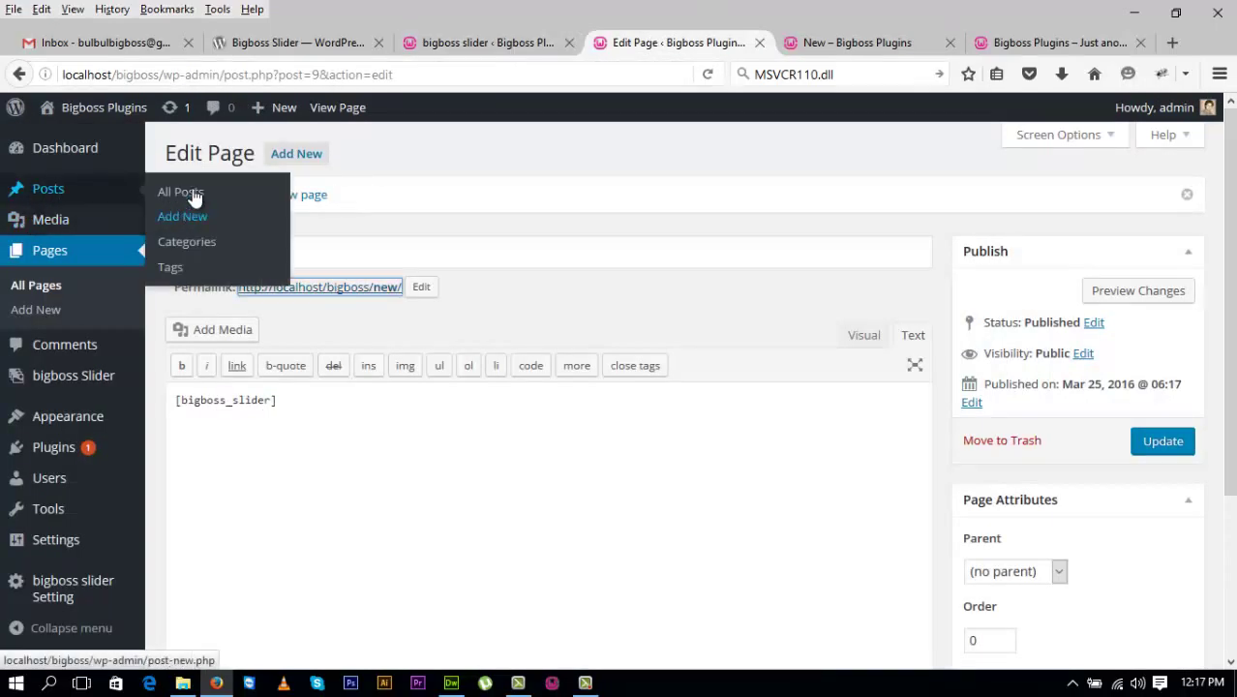
{"action": "left_click", "coordinate": [187, 193]}
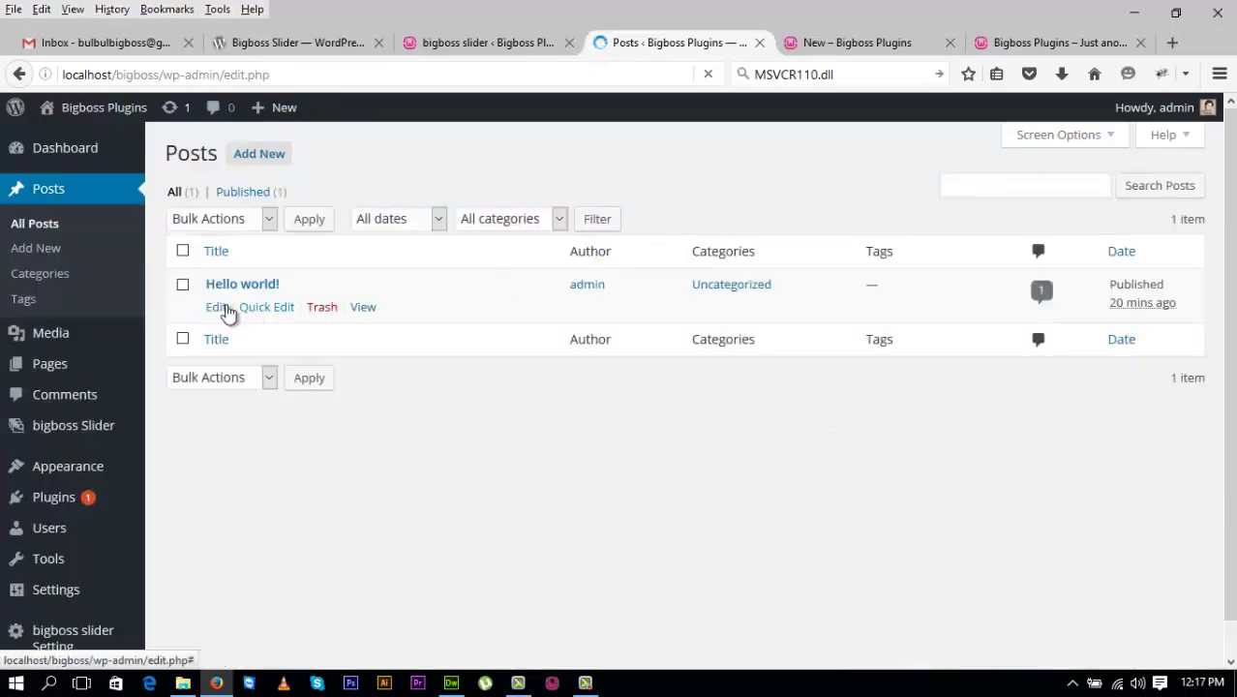
{"action": "left_click", "coordinate": [223, 308]}
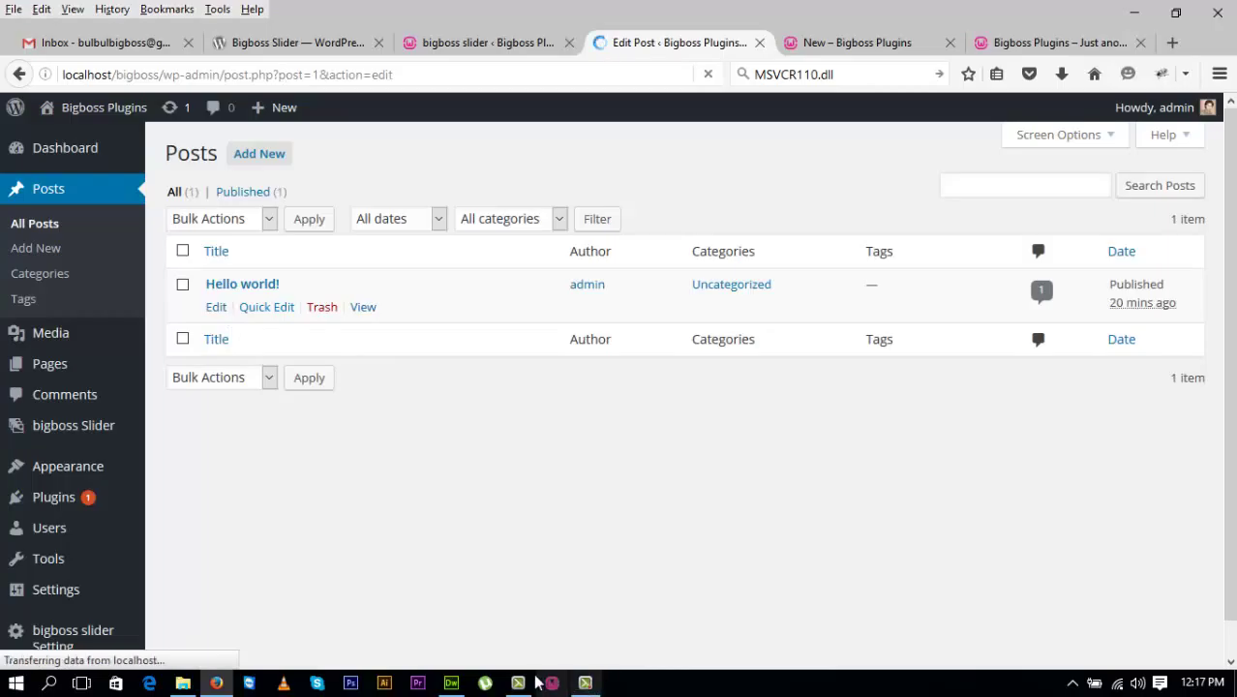
Delete the bigboss_slider call on line 25 of header.php and save the file
{"action": "left_click", "coordinate": [451, 683]}
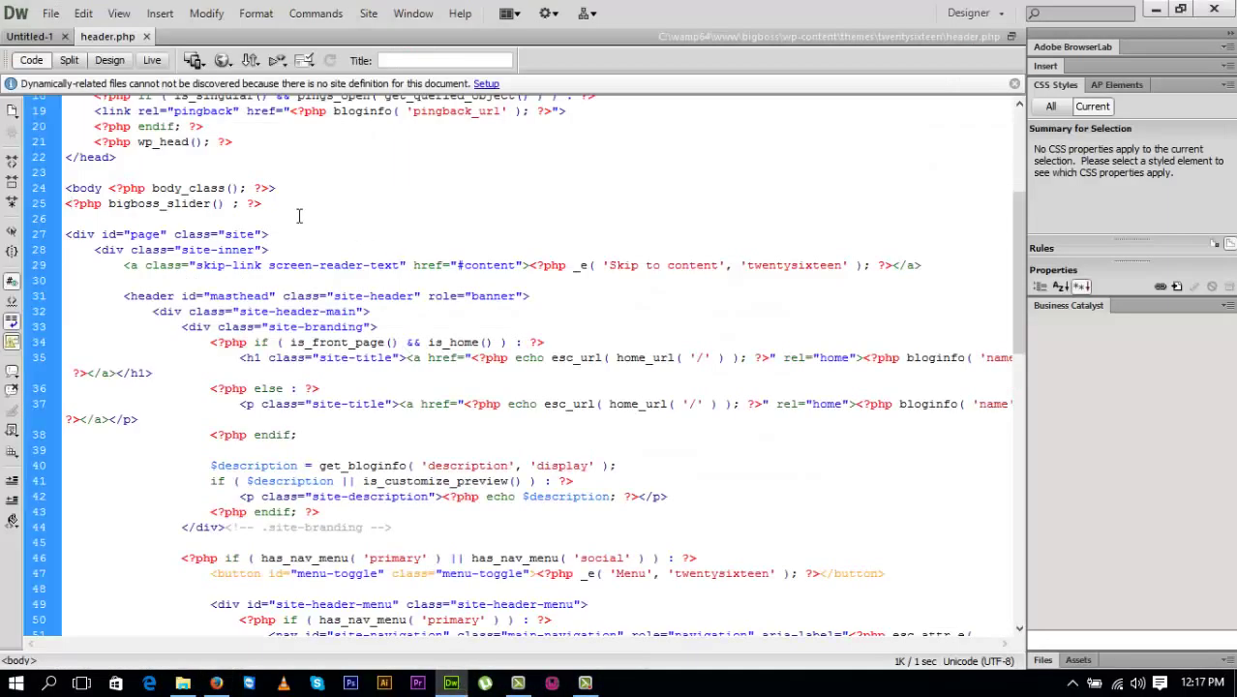
{"action": "left_click_drag", "start_coordinate": [263, 204], "coordinate": [56, 209]}
{"action": "key", "text": "Delete"}
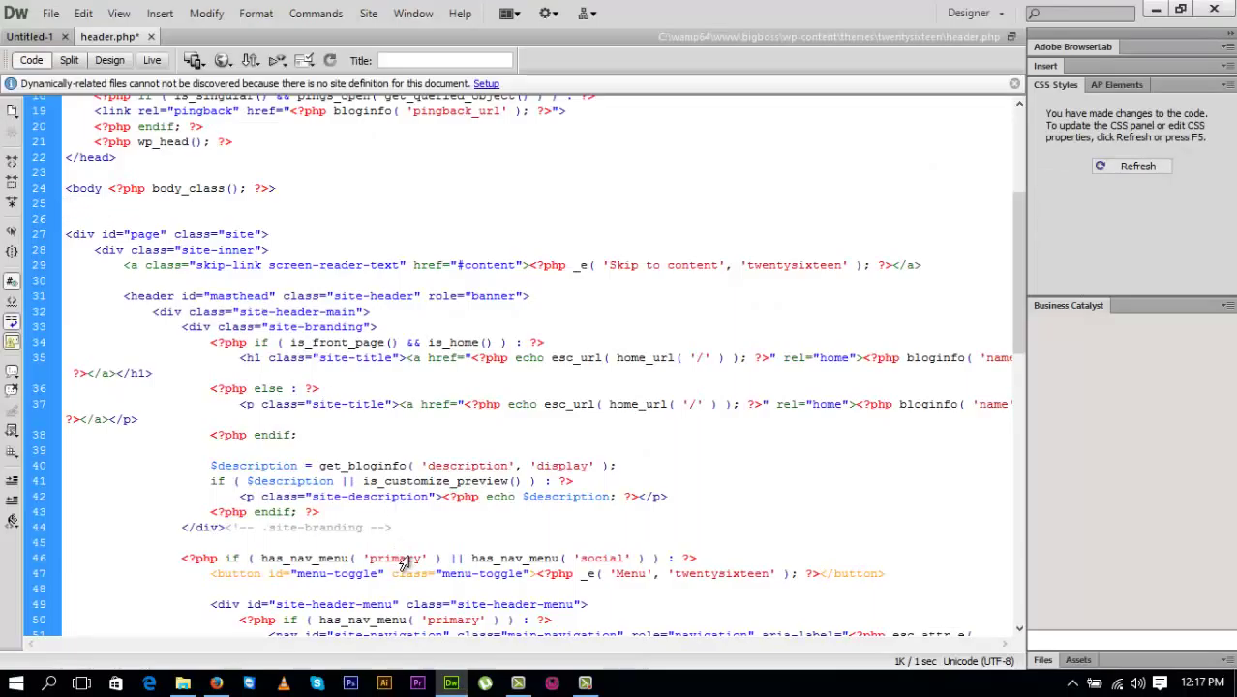
{"action": "key", "text": "F5"}
{"action": "left_click", "coordinate": [216, 684]}
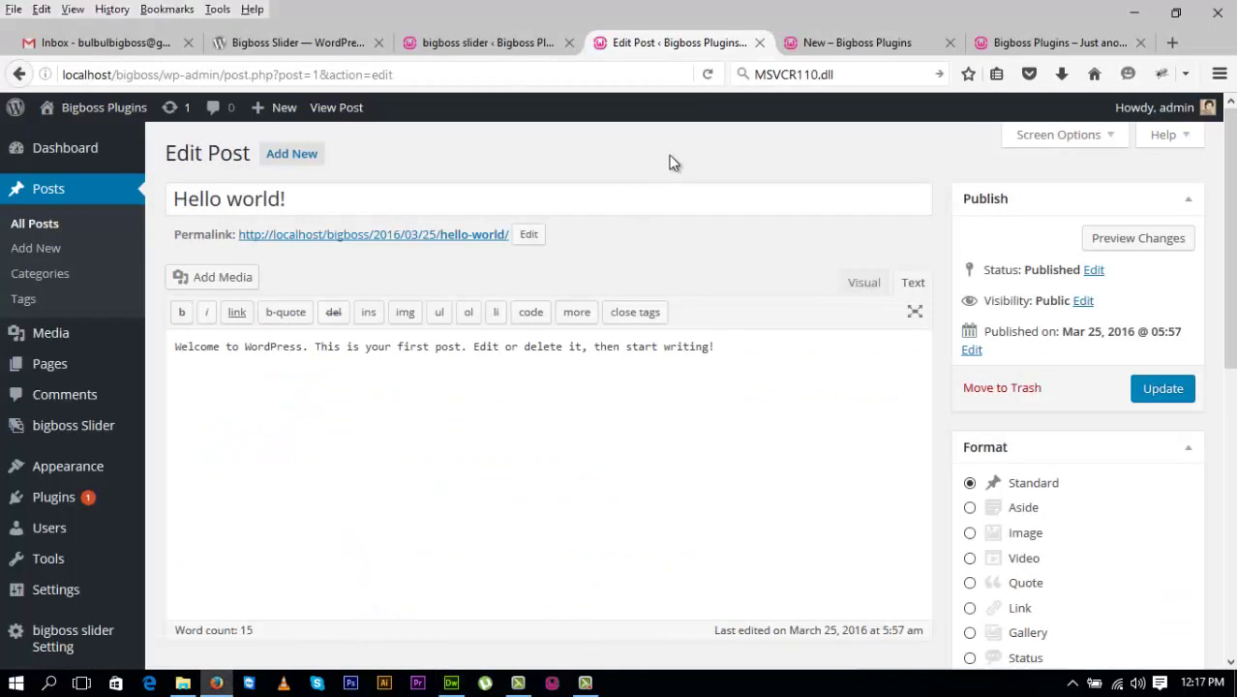
{"action": "left_click", "coordinate": [865, 41]}
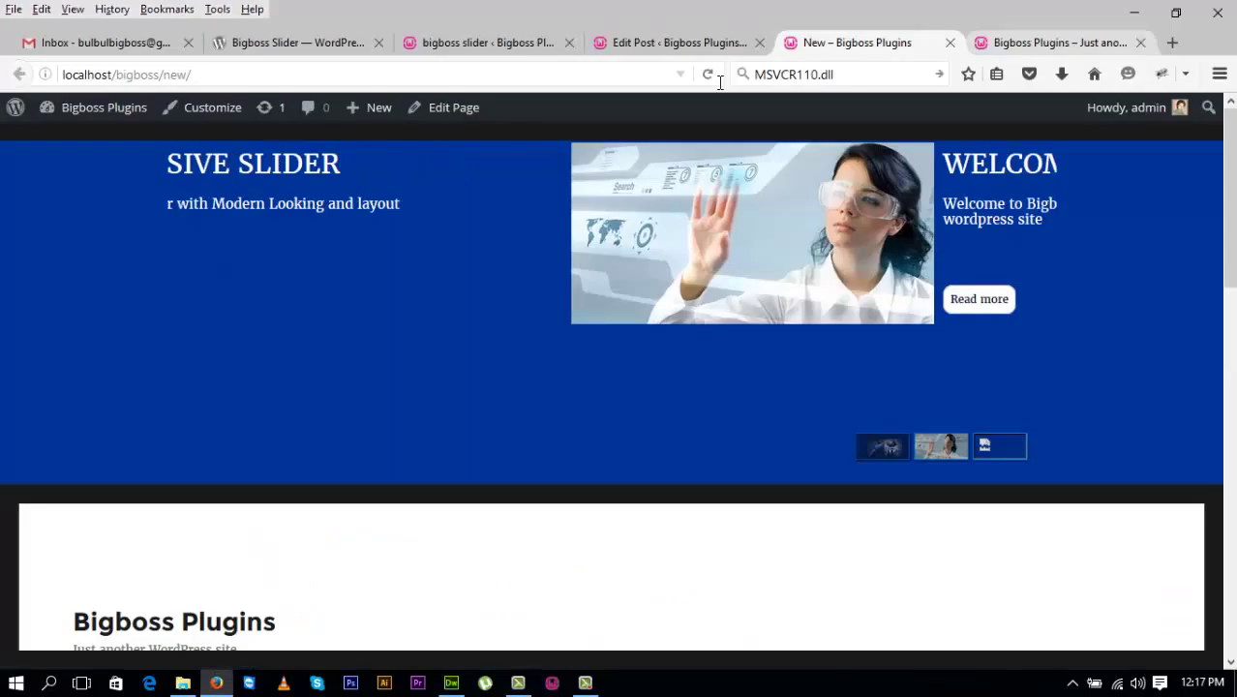
{"action": "left_click", "coordinate": [708, 75]}
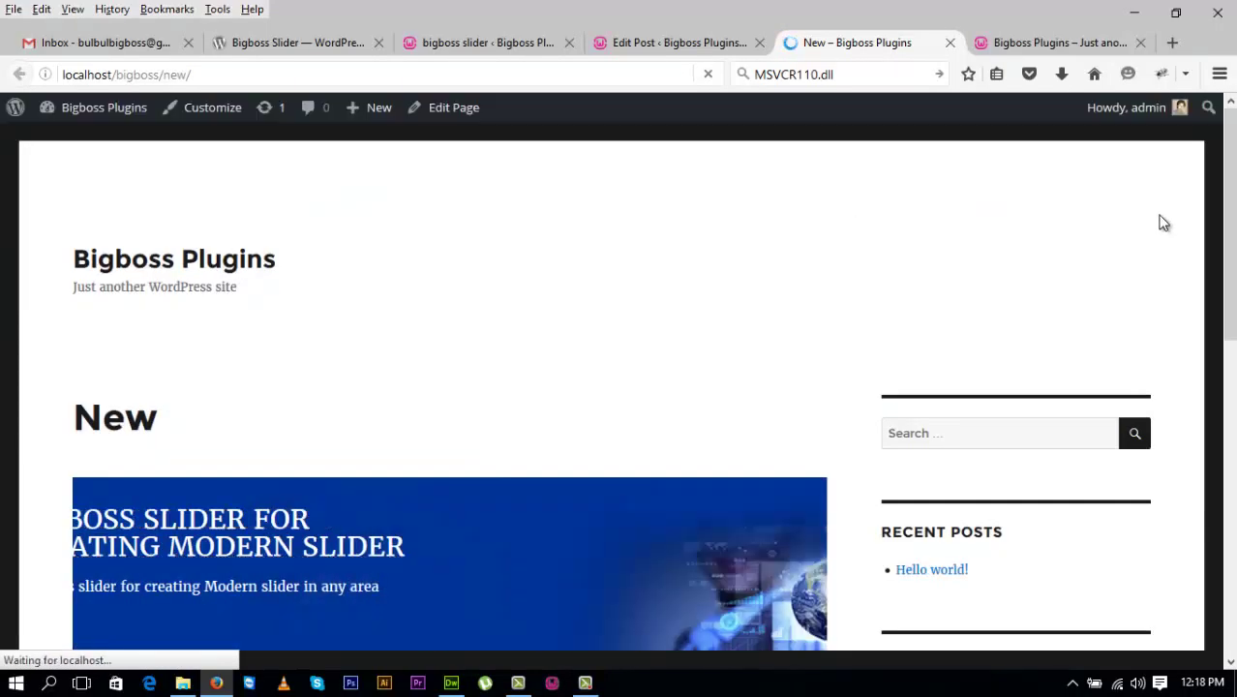
{"action": "scroll", "coordinate": [1225, 194], "scroll_direction": "down", "scroll_amount": 4}
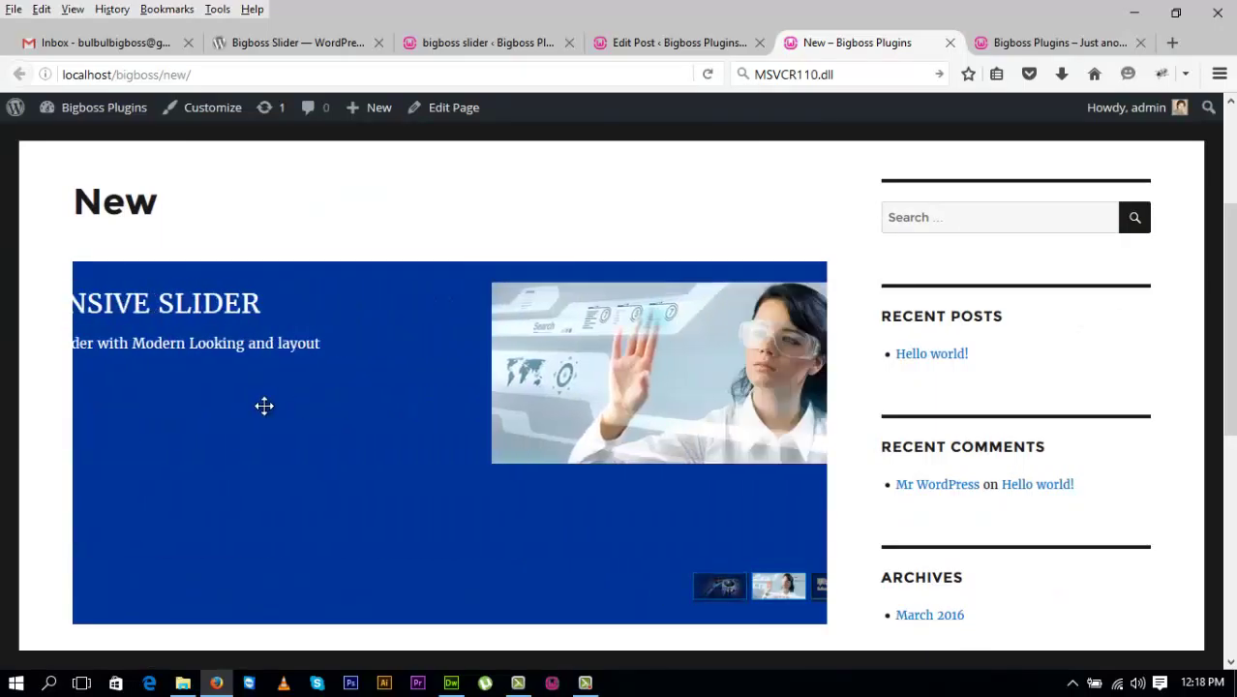
{"action": "left_click", "coordinate": [666, 45]}
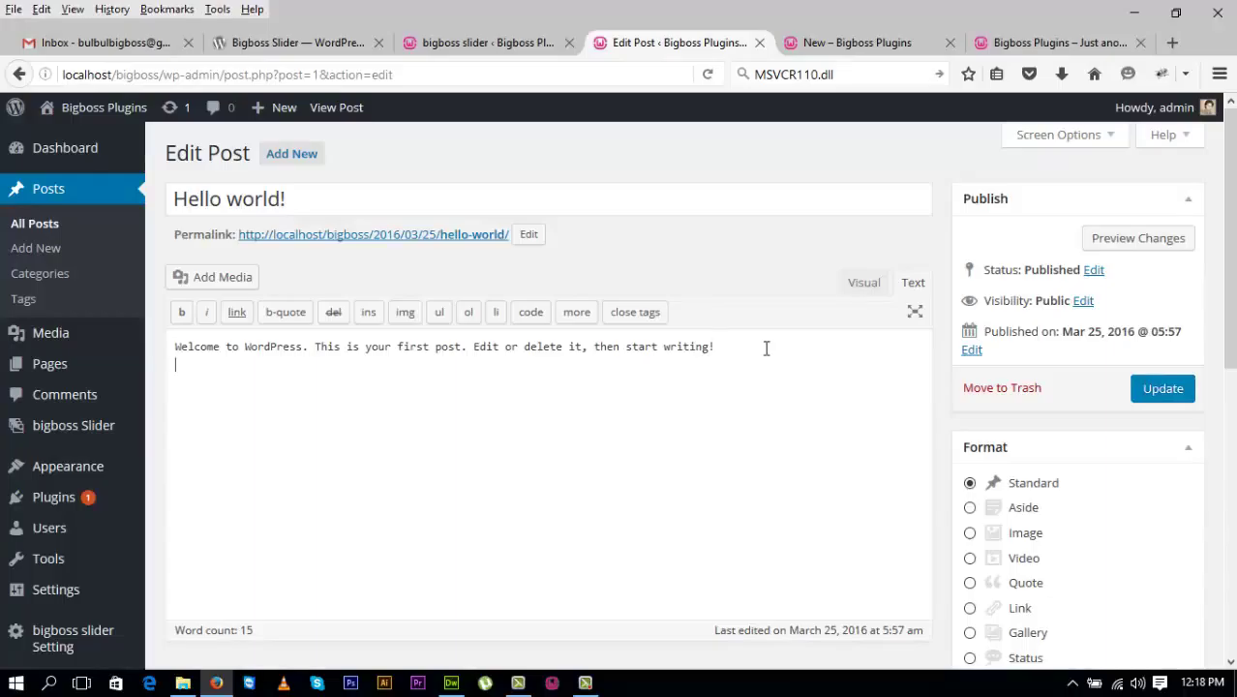
Paste [bigboss_slider] below the Hello world! text, update the post, and view it in a new tab
{"action": "type", "text": "[bigboss_slider]"}
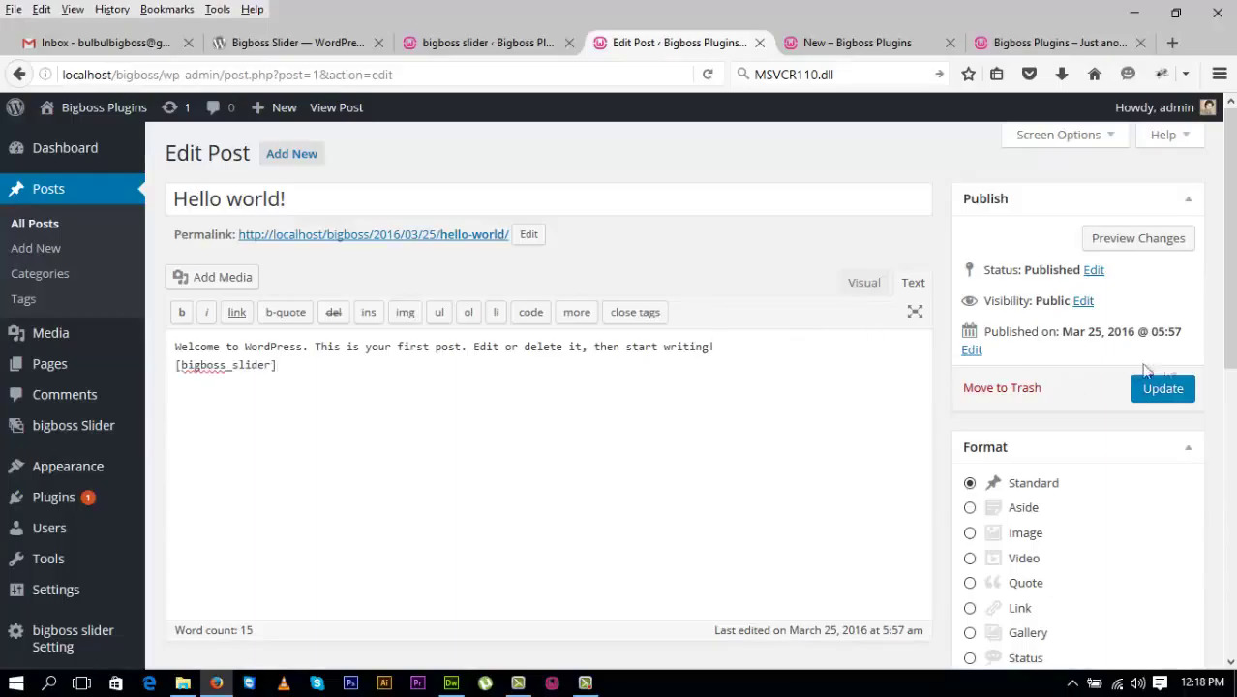
{"action": "left_click", "coordinate": [1186, 387]}
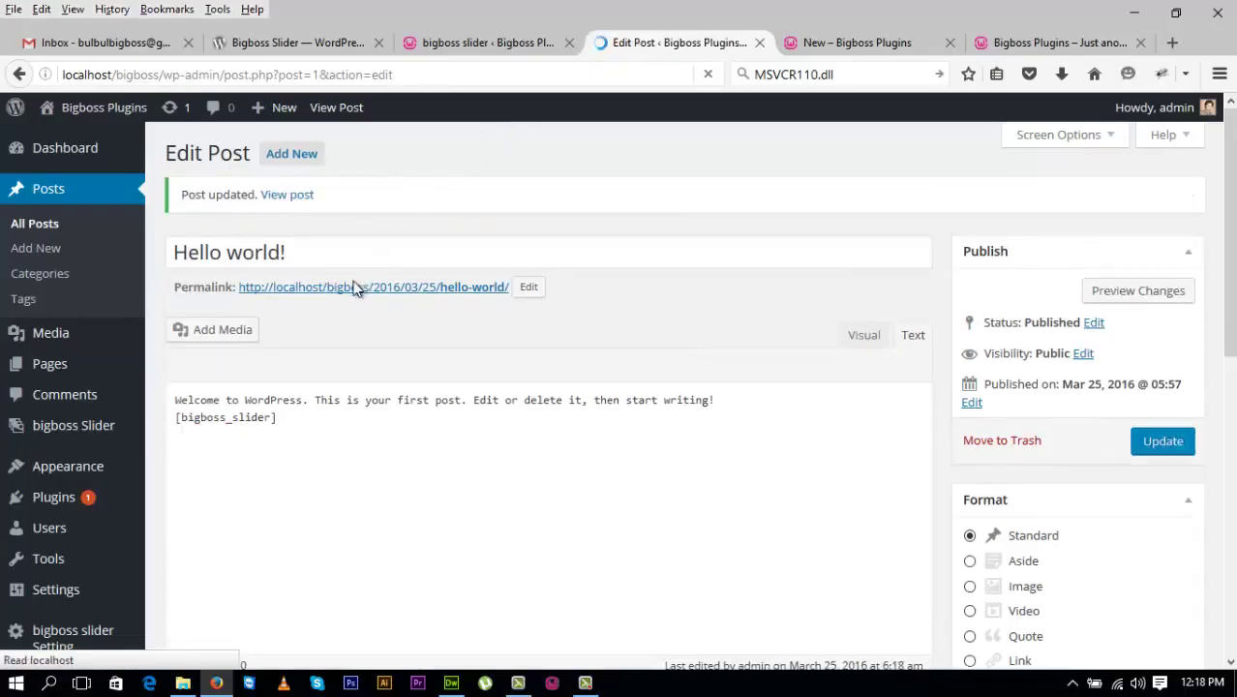
{"action": "middle_click", "coordinate": [354, 293]}
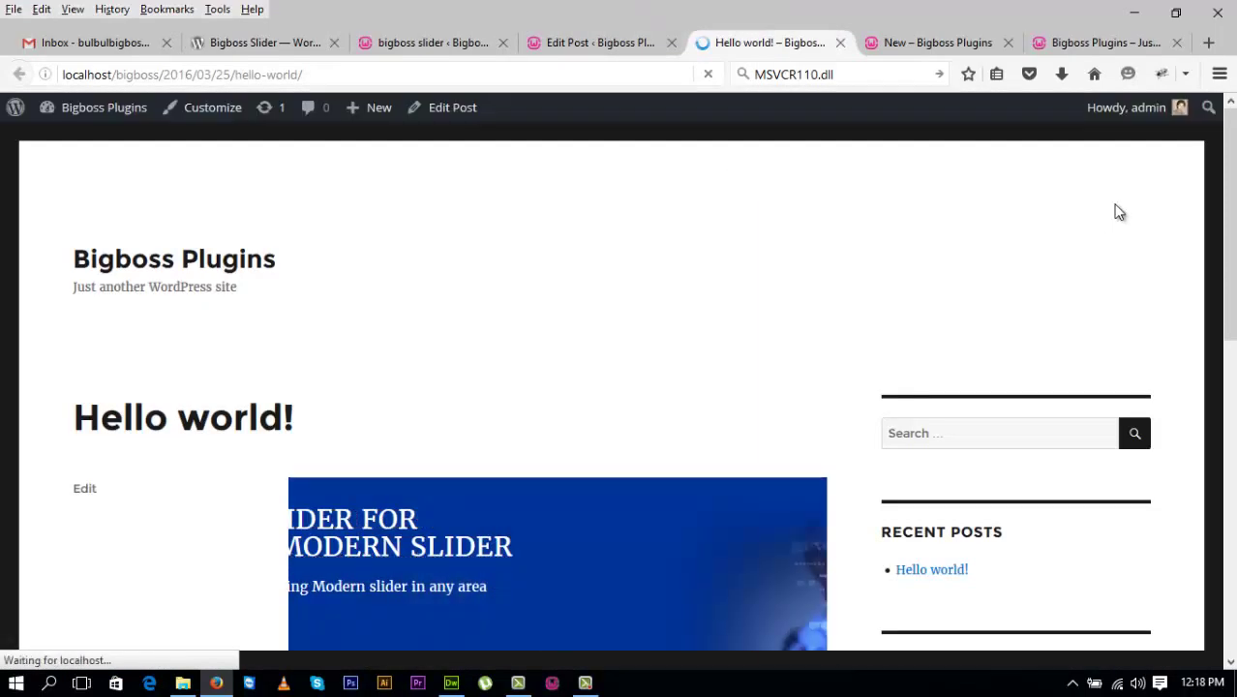
{"action": "scroll", "coordinate": [1227, 179], "scroll_direction": "down", "scroll_amount": 5}
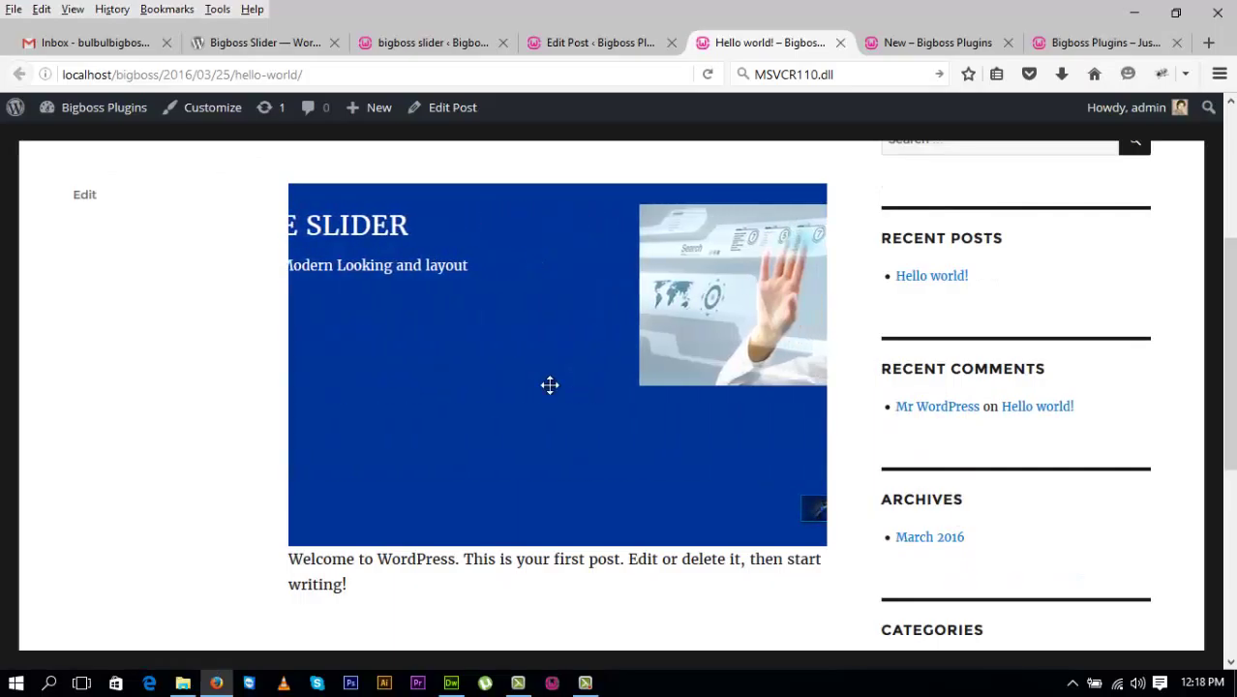
{"action": "left_click", "coordinate": [447, 44]}
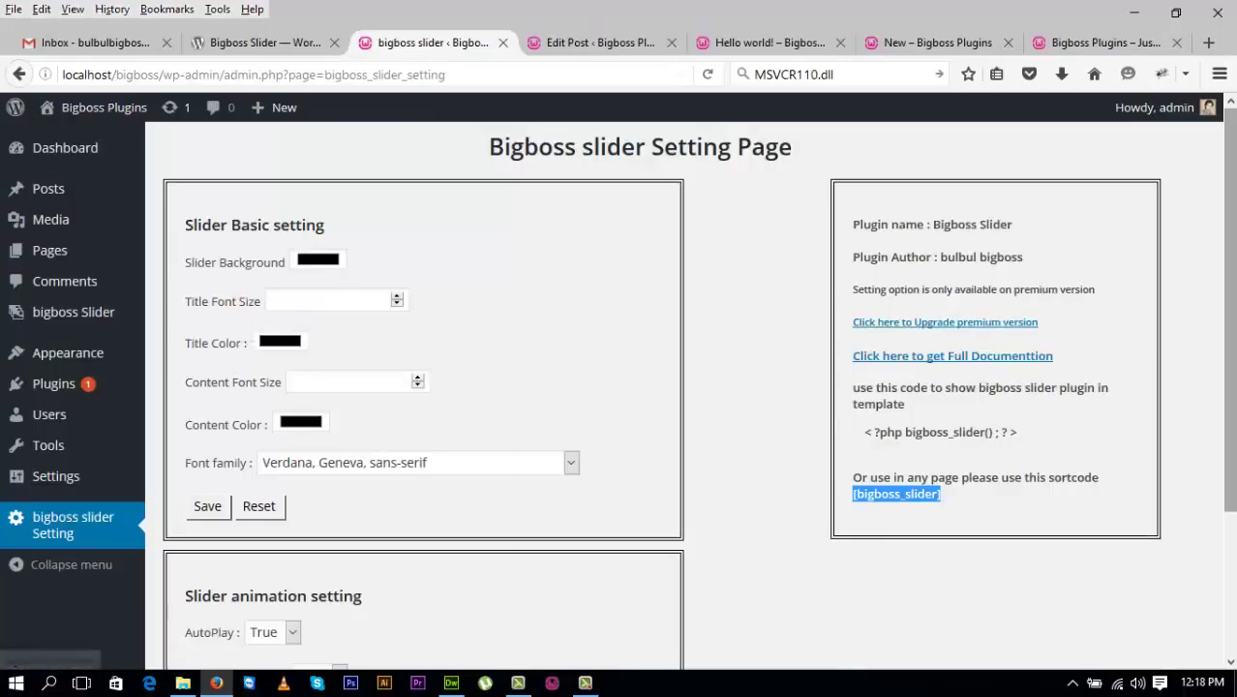
{"action": "left_click", "coordinate": [29, 533]}
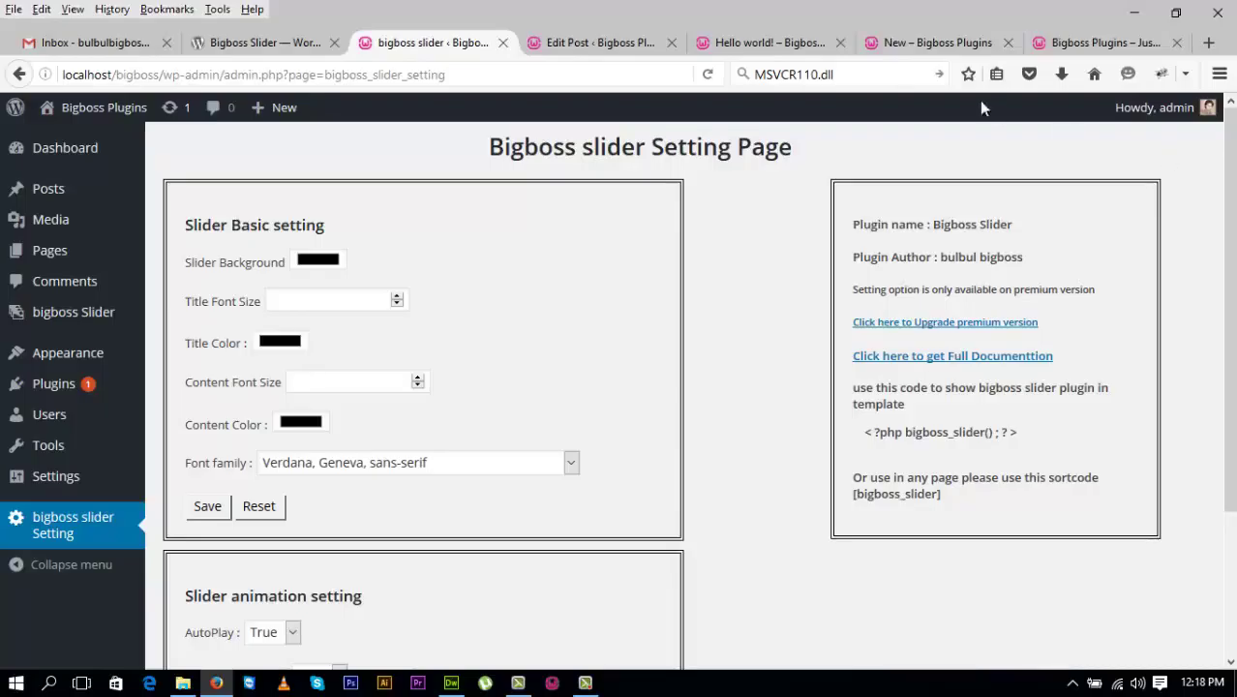
{"action": "left_click", "coordinate": [811, 46]}
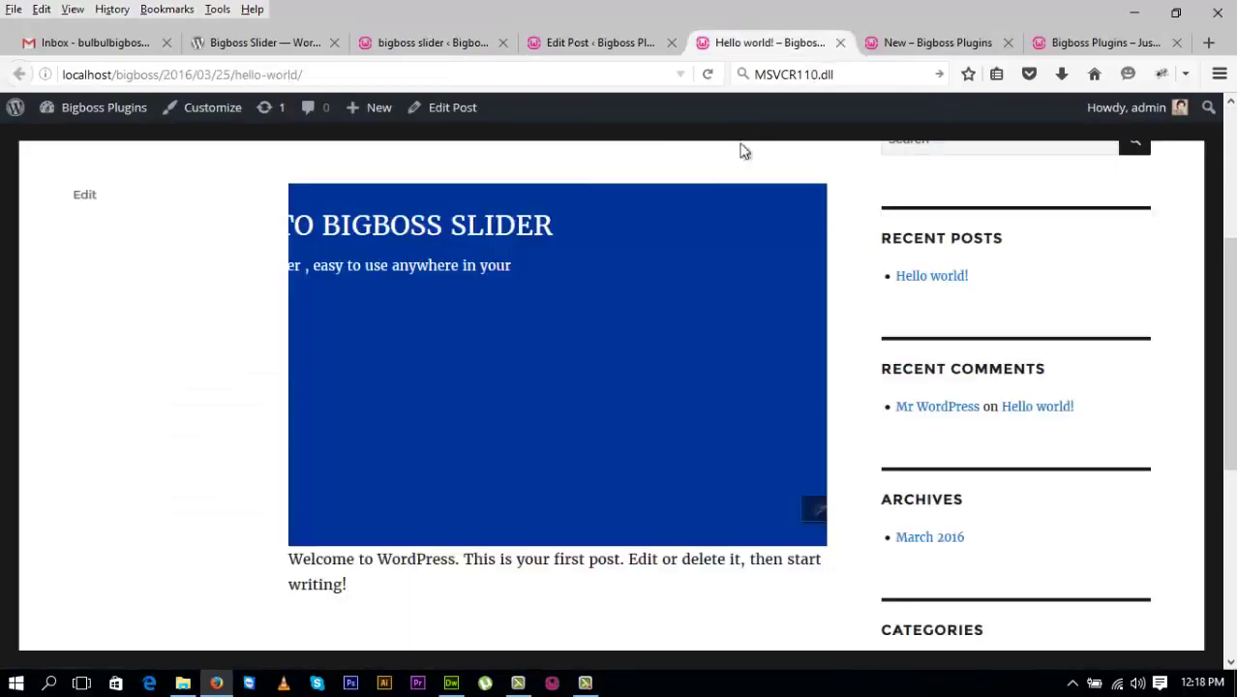
{"action": "left_click", "coordinate": [445, 44]}
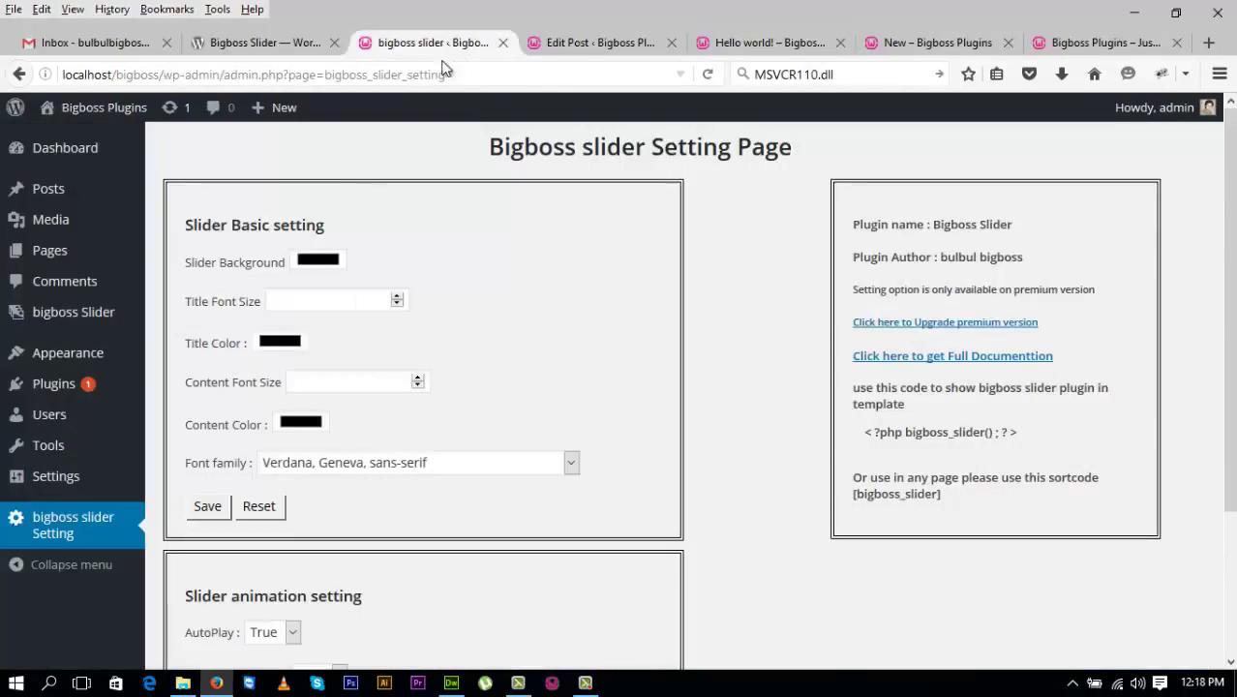
{"action": "left_click", "coordinate": [298, 43]}
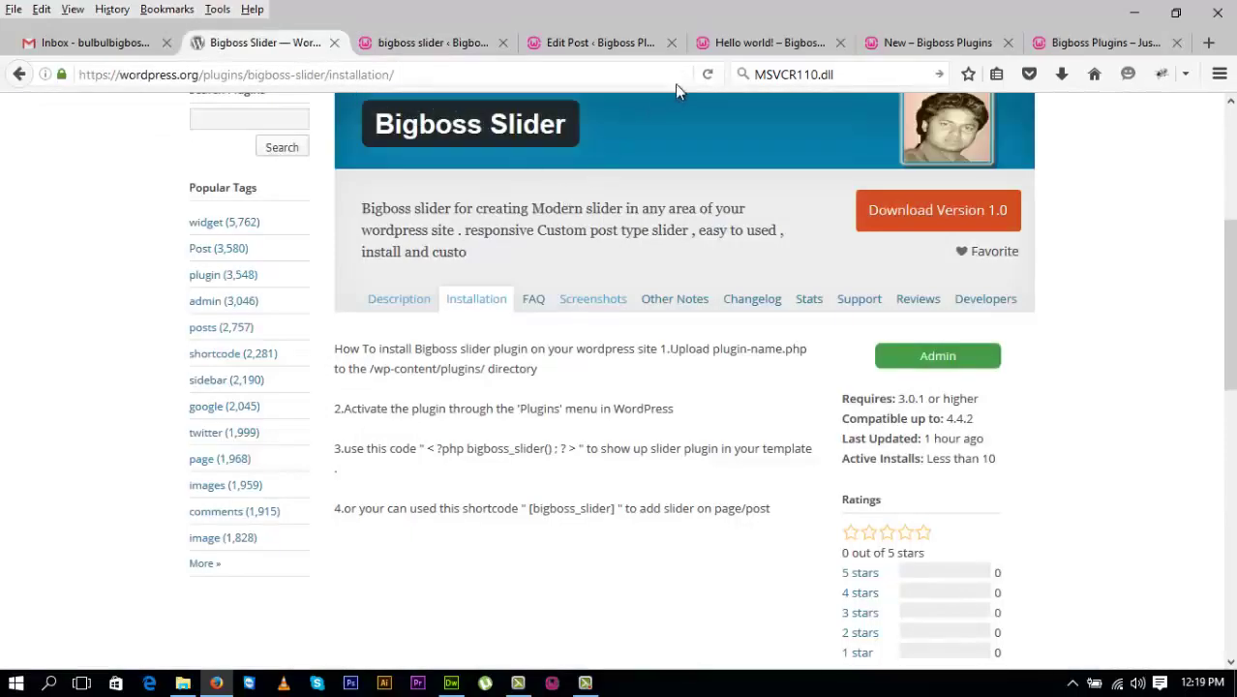
{"action": "left_click", "coordinate": [710, 77]}
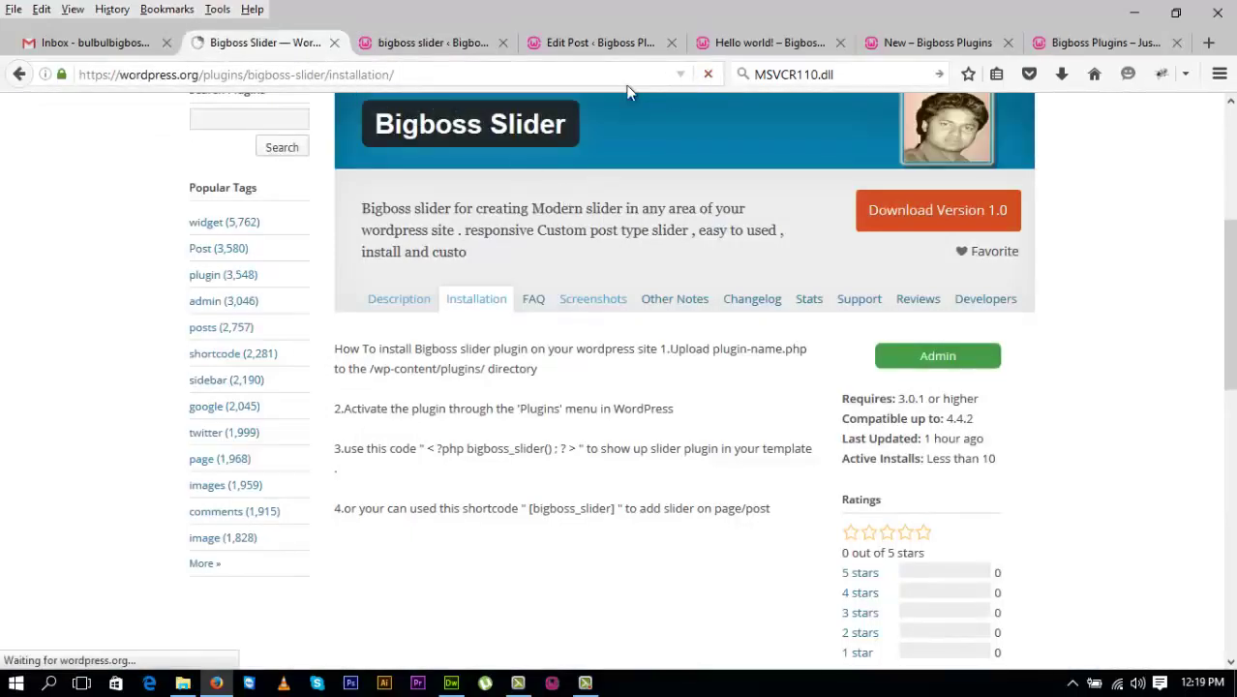
{"action": "left_click", "coordinate": [442, 44]}
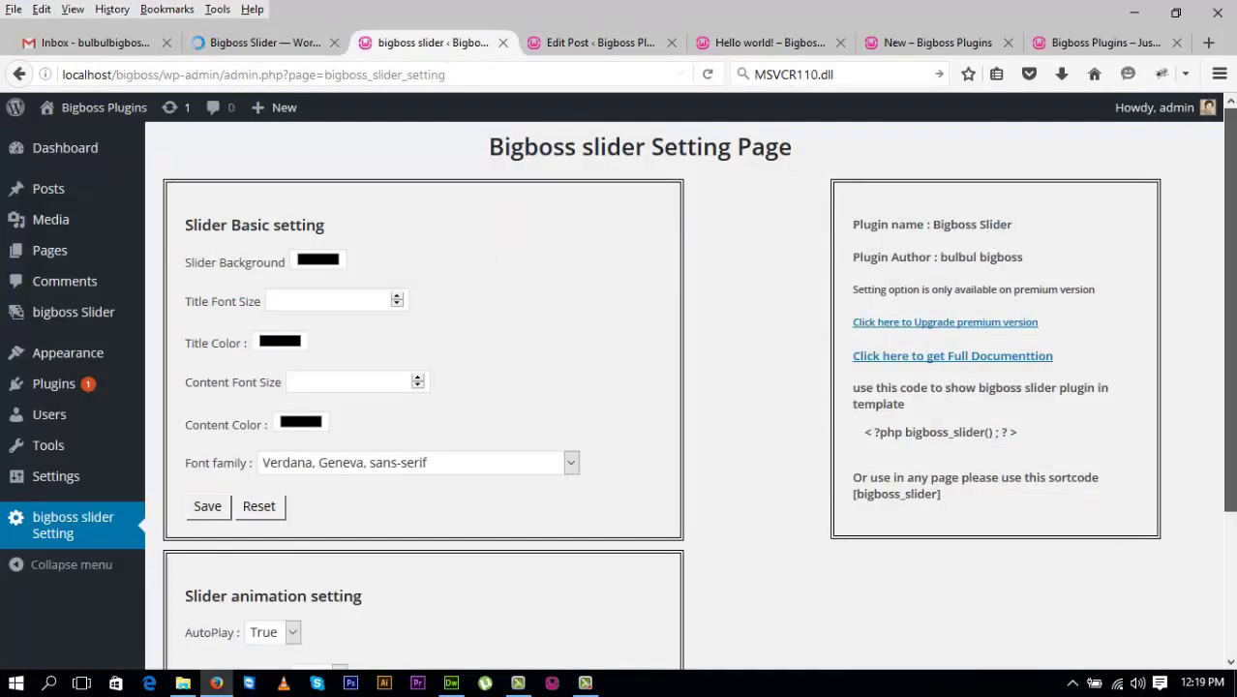
{"action": "scroll", "coordinate": [677, 387], "scroll_direction": "down", "scroll_amount": 3}
{"action": "scroll", "coordinate": [1196, 345], "scroll_direction": "up", "scroll_amount": 3}
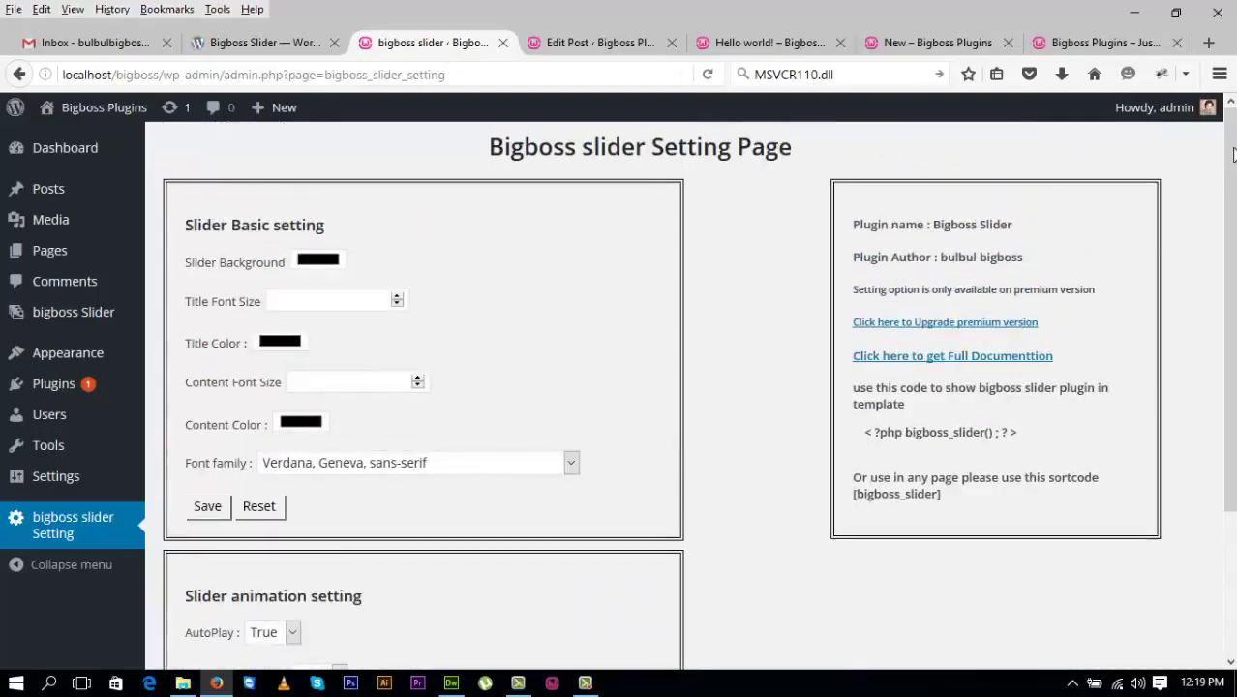